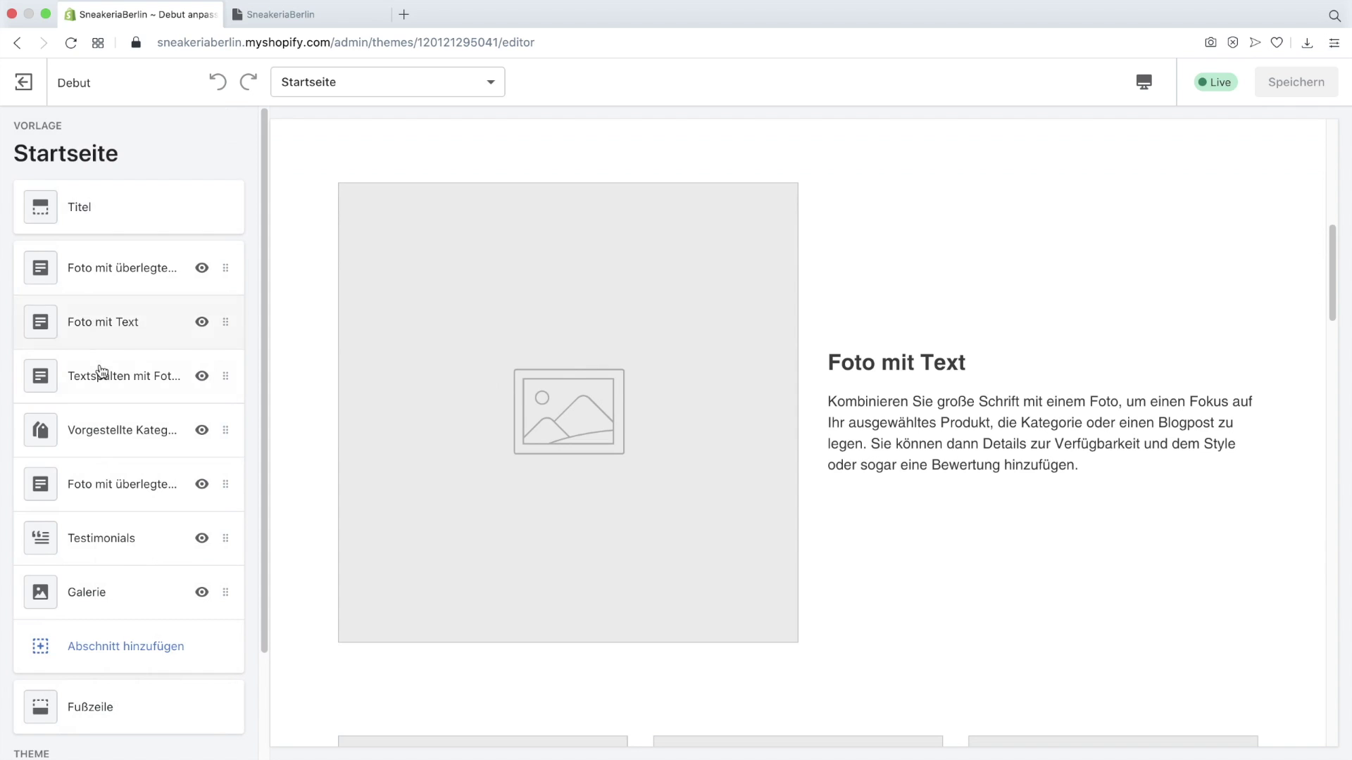
pyautogui.click(101, 496)
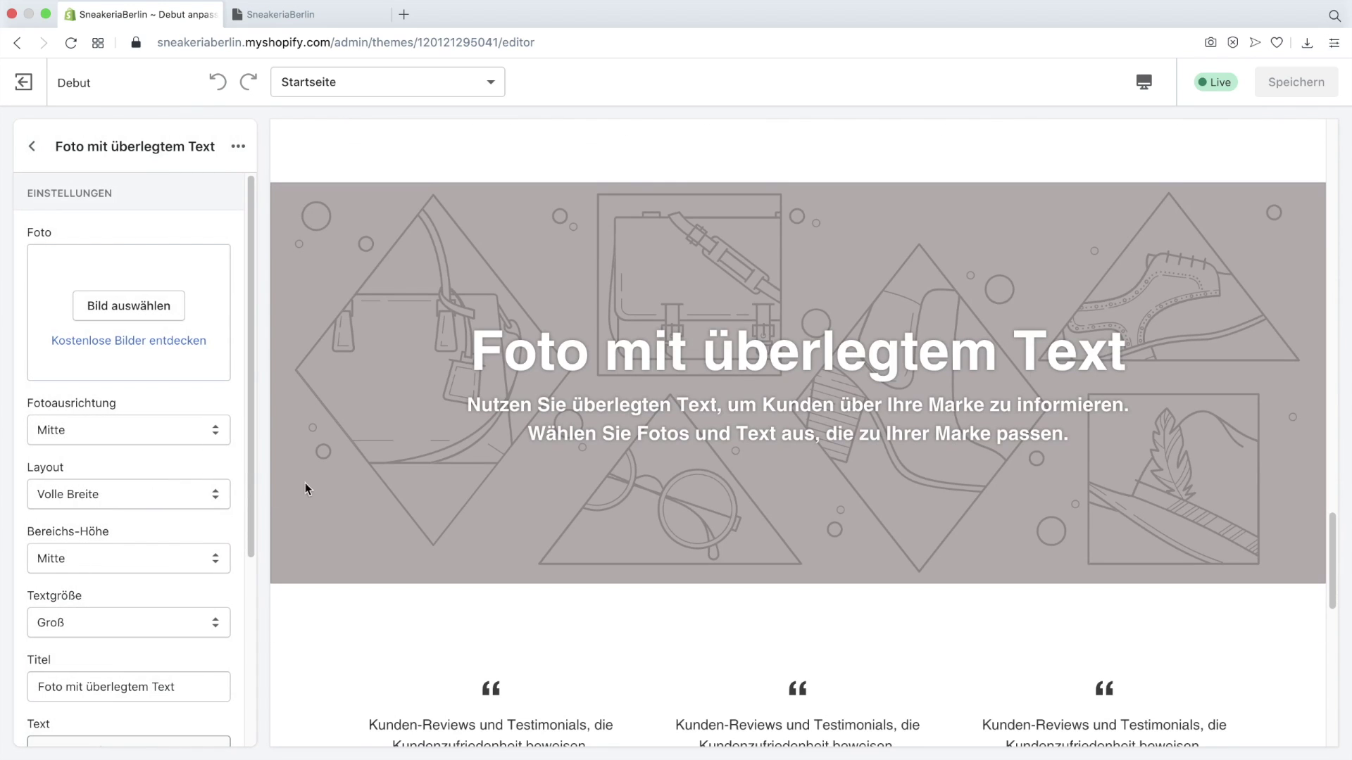
pyautogui.click(31, 146)
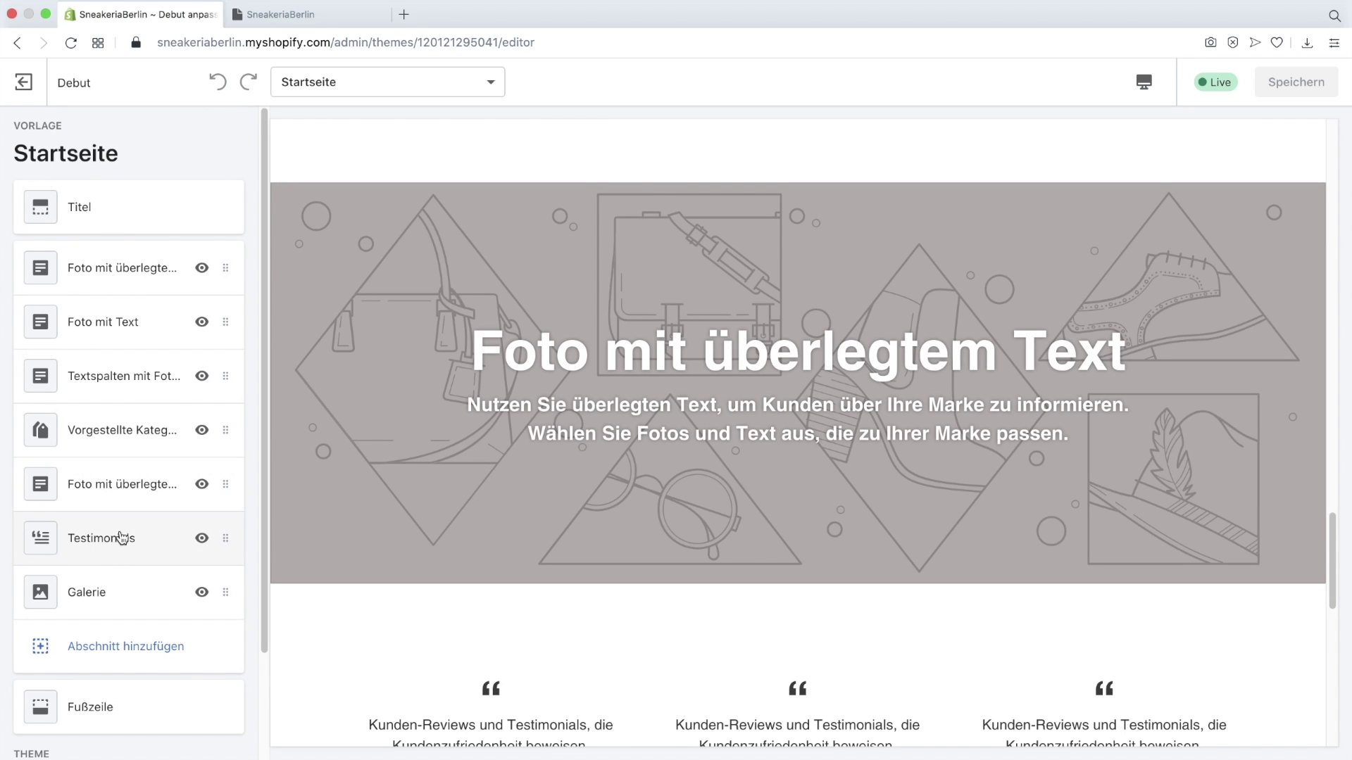
# Step: Open the Titel section's settings and try the Mittig logo alignment before restoring Links
pyautogui.click(102, 203)
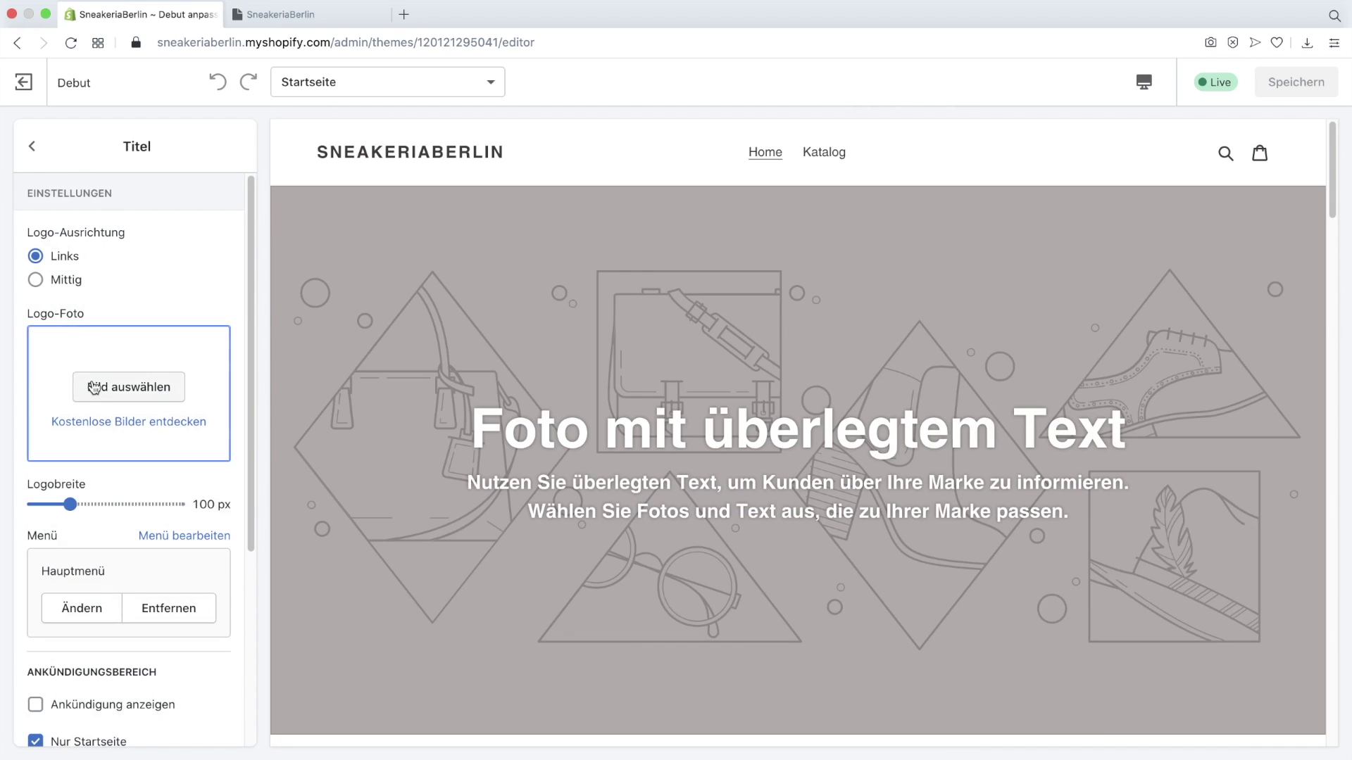
pyautogui.click(37, 282)
pyautogui.click(36, 257)
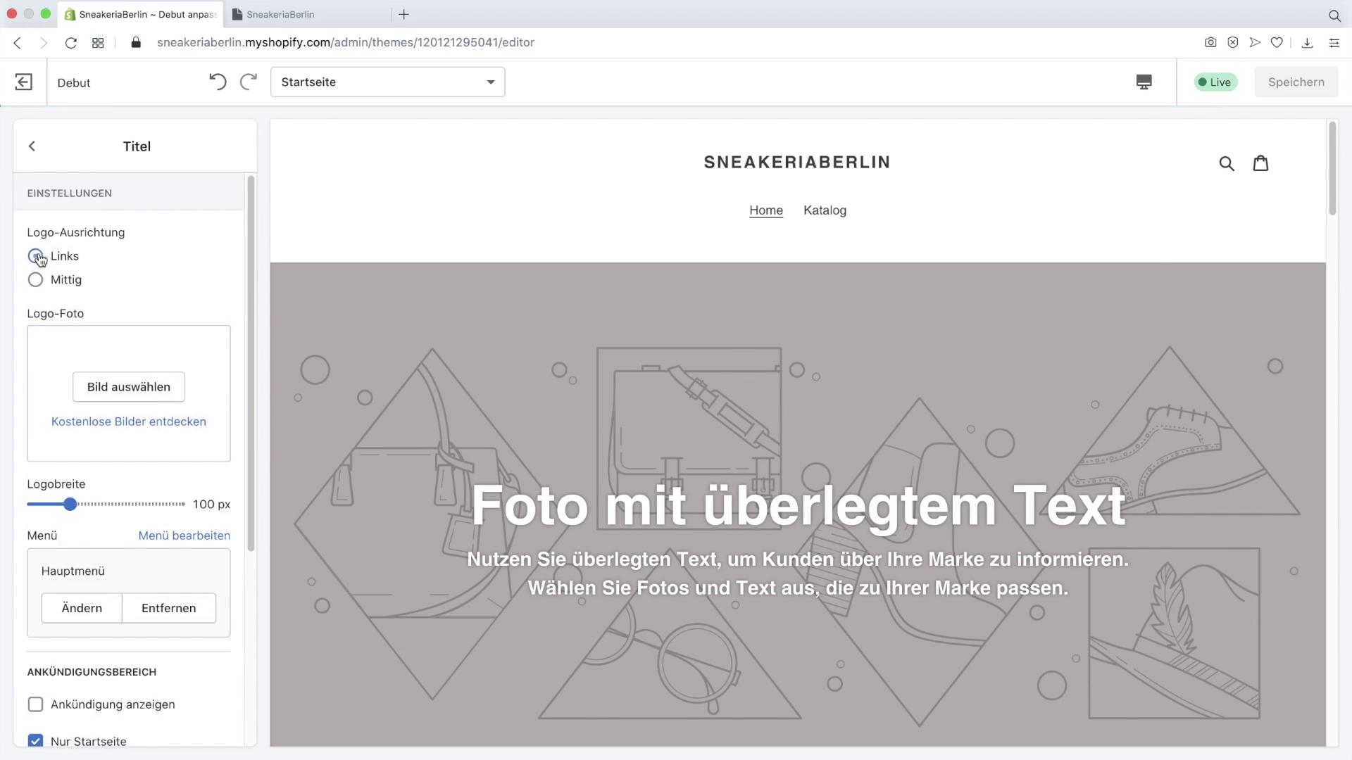
# Step: Try a free stock photo found with "sneaker" as the header's logo photo and close the selection without applying it
pyautogui.click(127, 394)
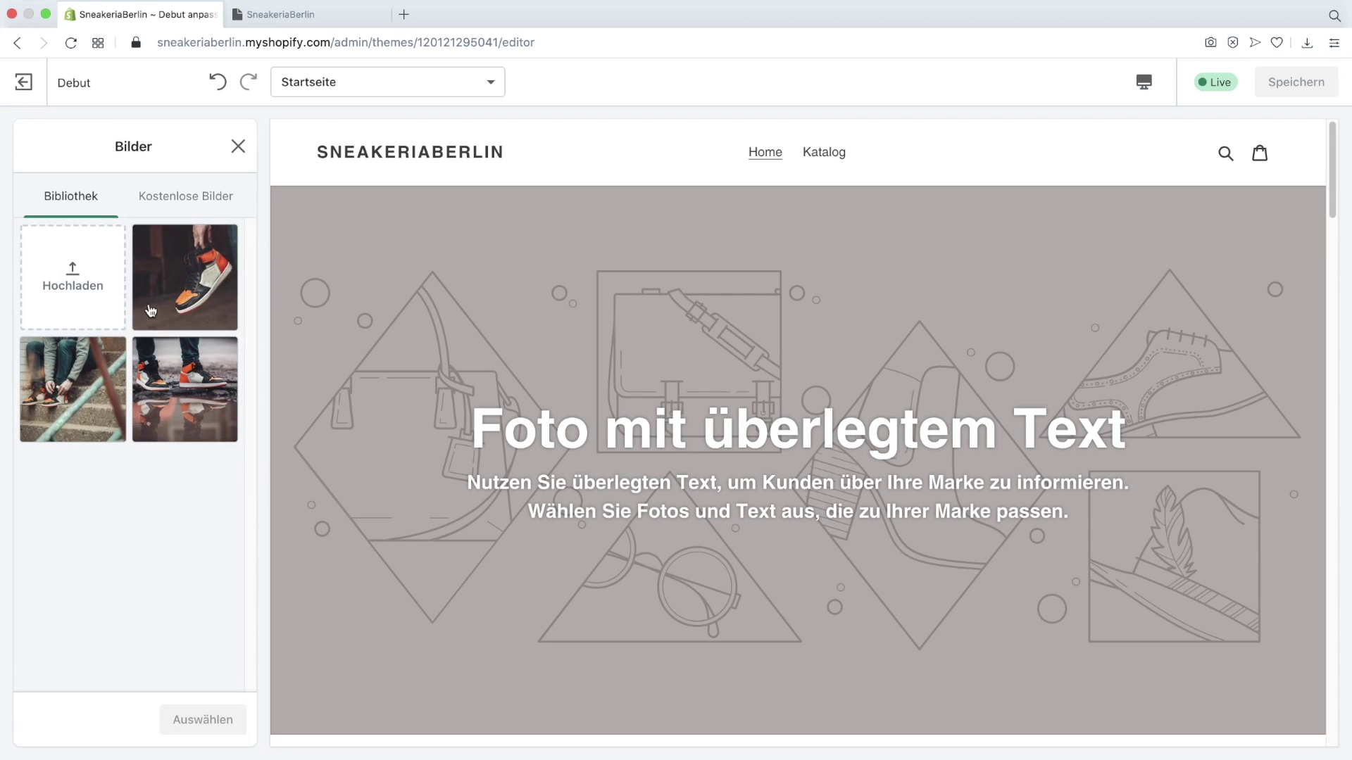
pyautogui.click(182, 199)
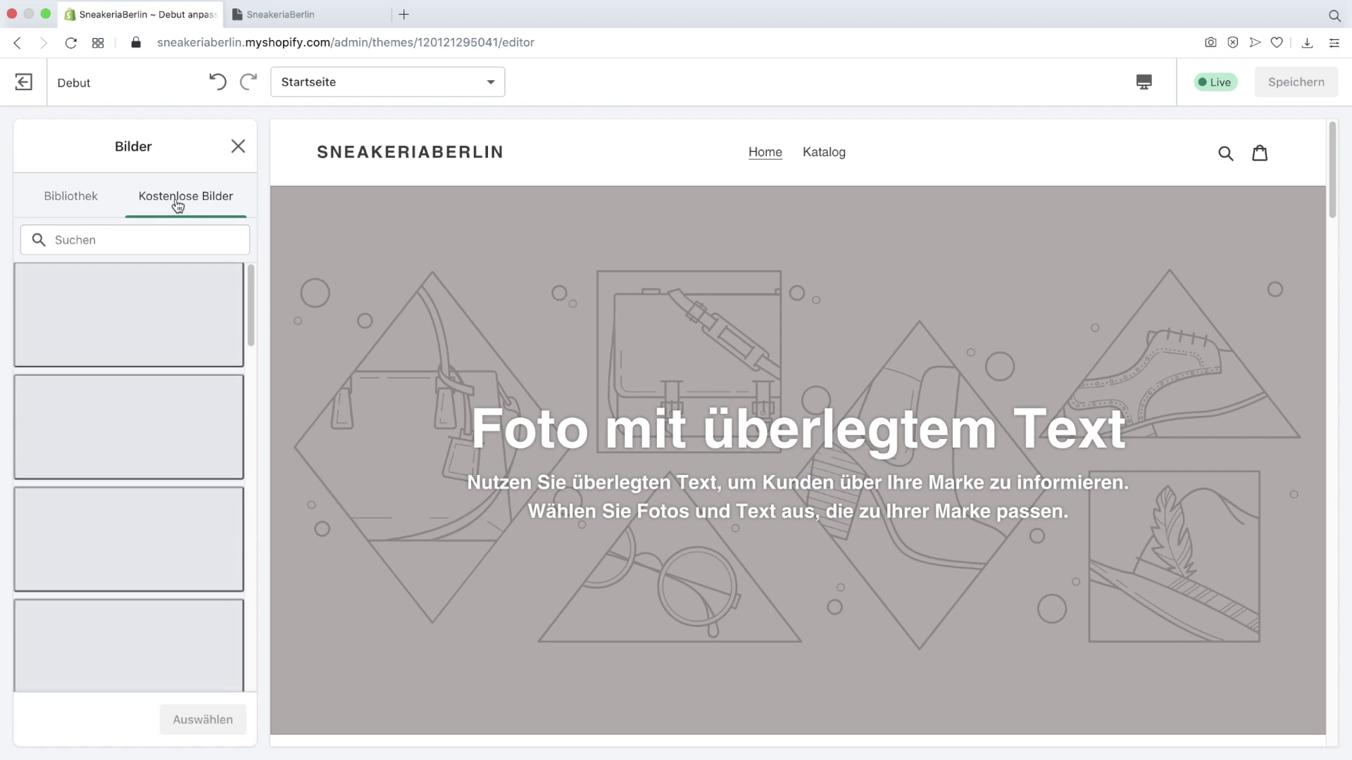
pyautogui.click(121, 240)
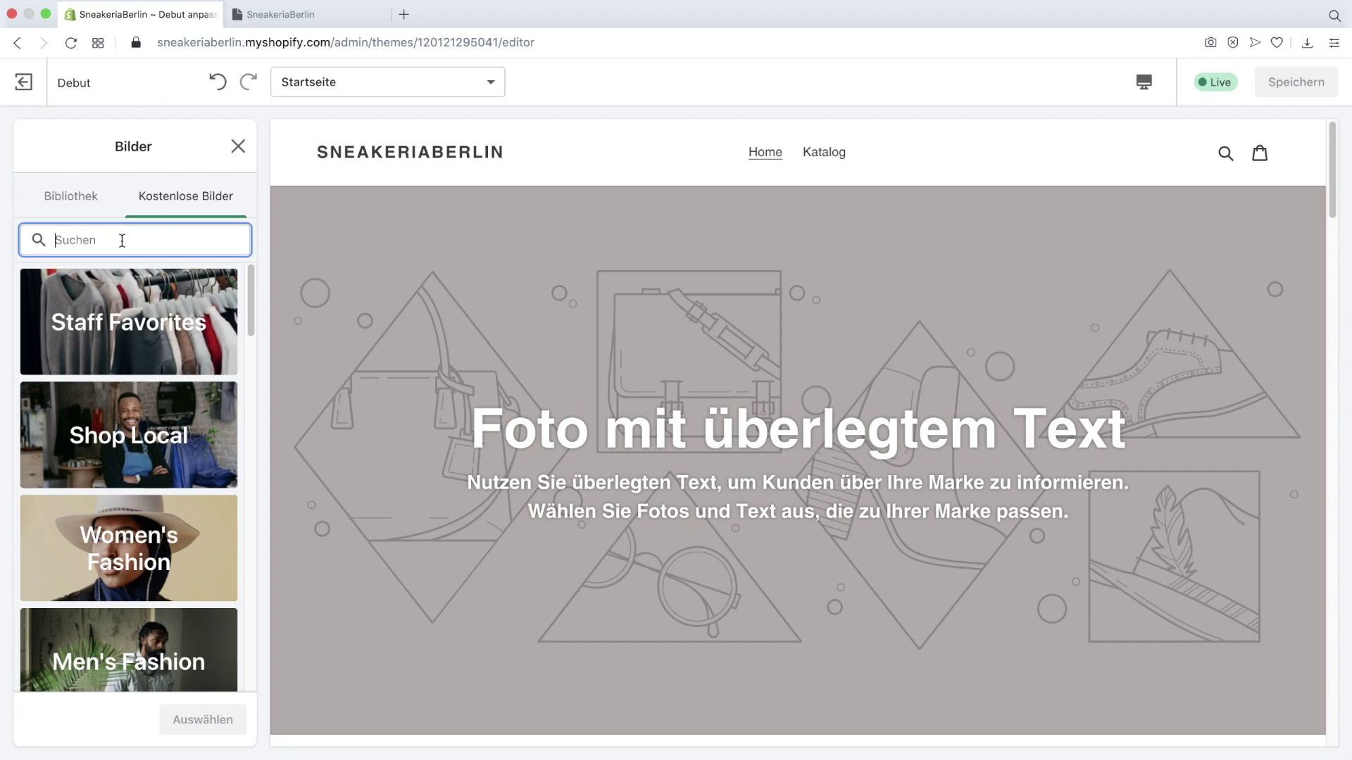
pyautogui.write('sneaker')
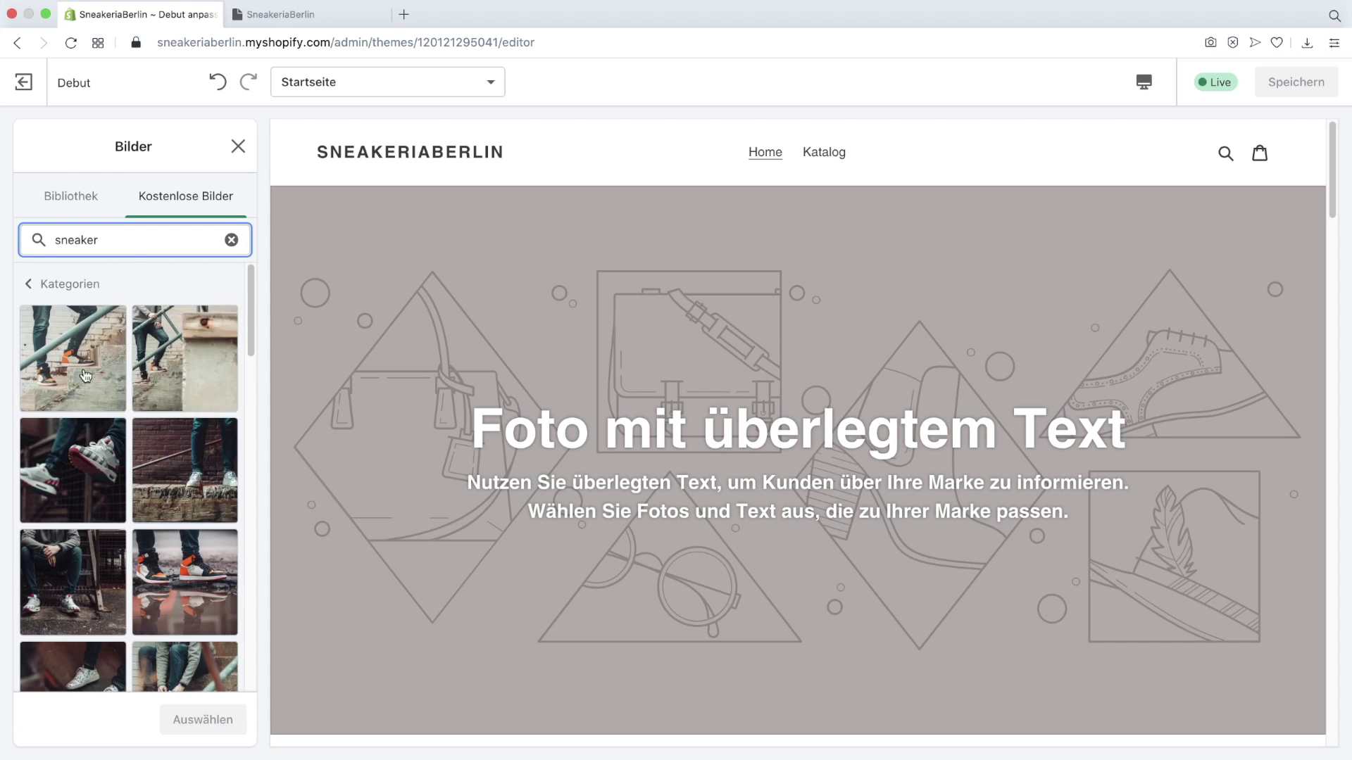
pyautogui.click(83, 349)
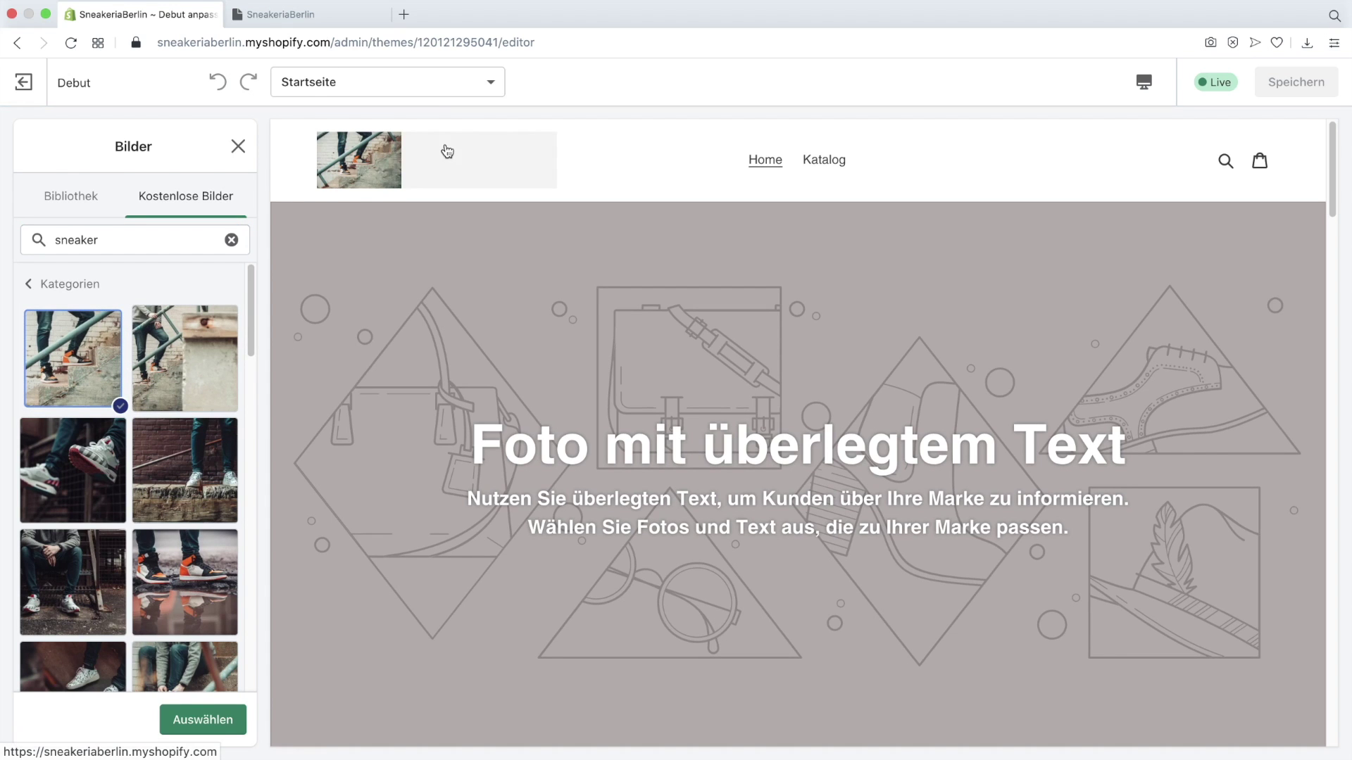
pyautogui.click(238, 146)
# Step: Set the header's logo width to 120 px and enable the announcement bar
pyautogui.scroll(-1, 71, 352)
pyautogui.moveTo(70, 483)
pyautogui.mouseDown()
pyautogui.moveTo(104, 483)
pyautogui.moveTo(84, 483)
pyautogui.mouseUp()
pyautogui.scroll(-2, 85, 486)
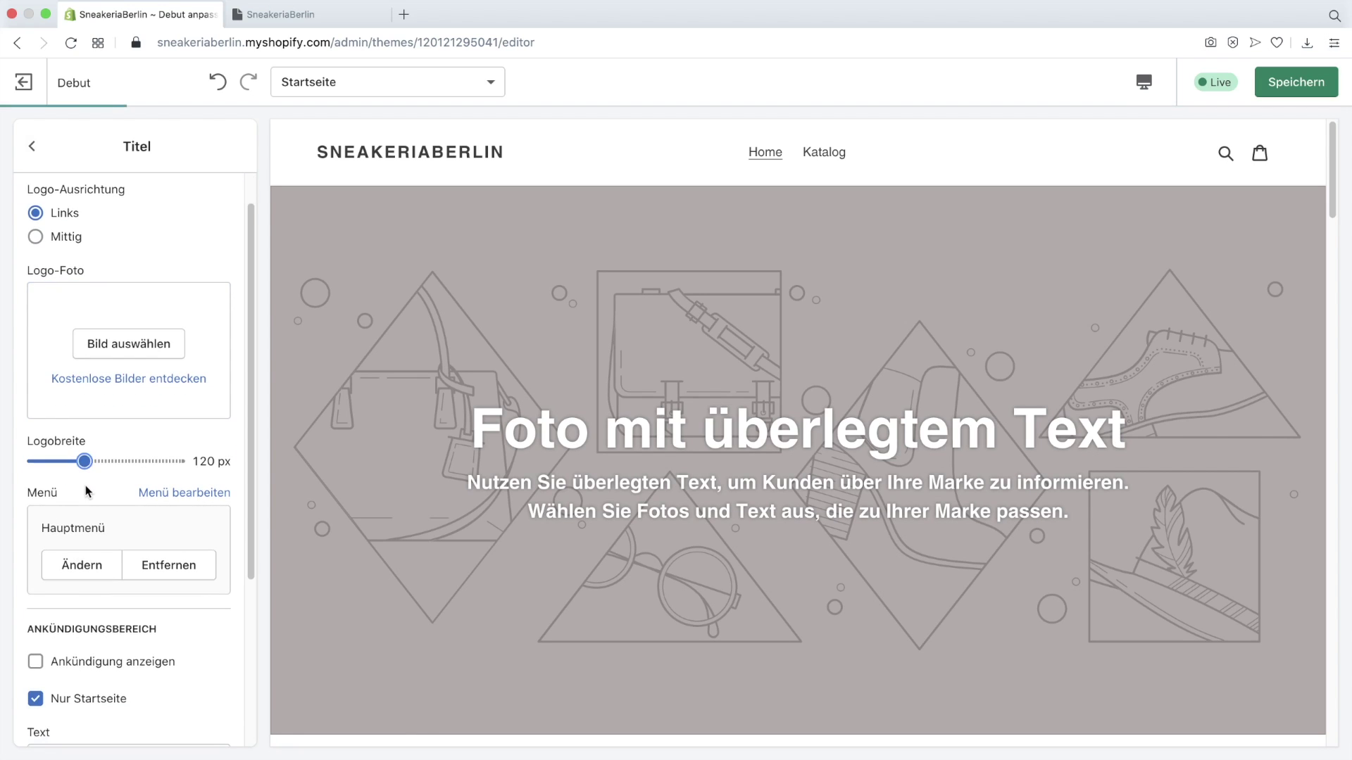
pyautogui.click(57, 638)
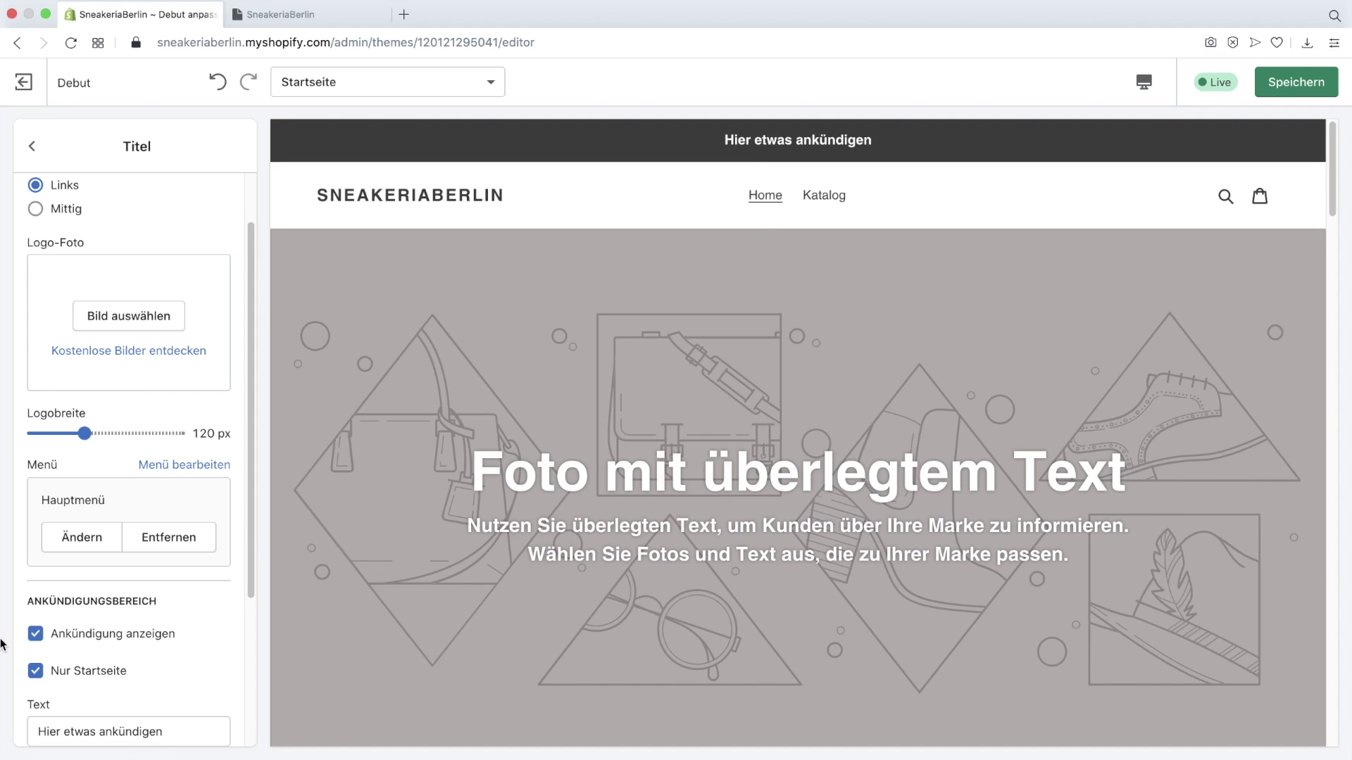
pyautogui.scroll(-4, 106, 641)
pyautogui.scroll(5, 107, 602)
pyautogui.click(32, 146)
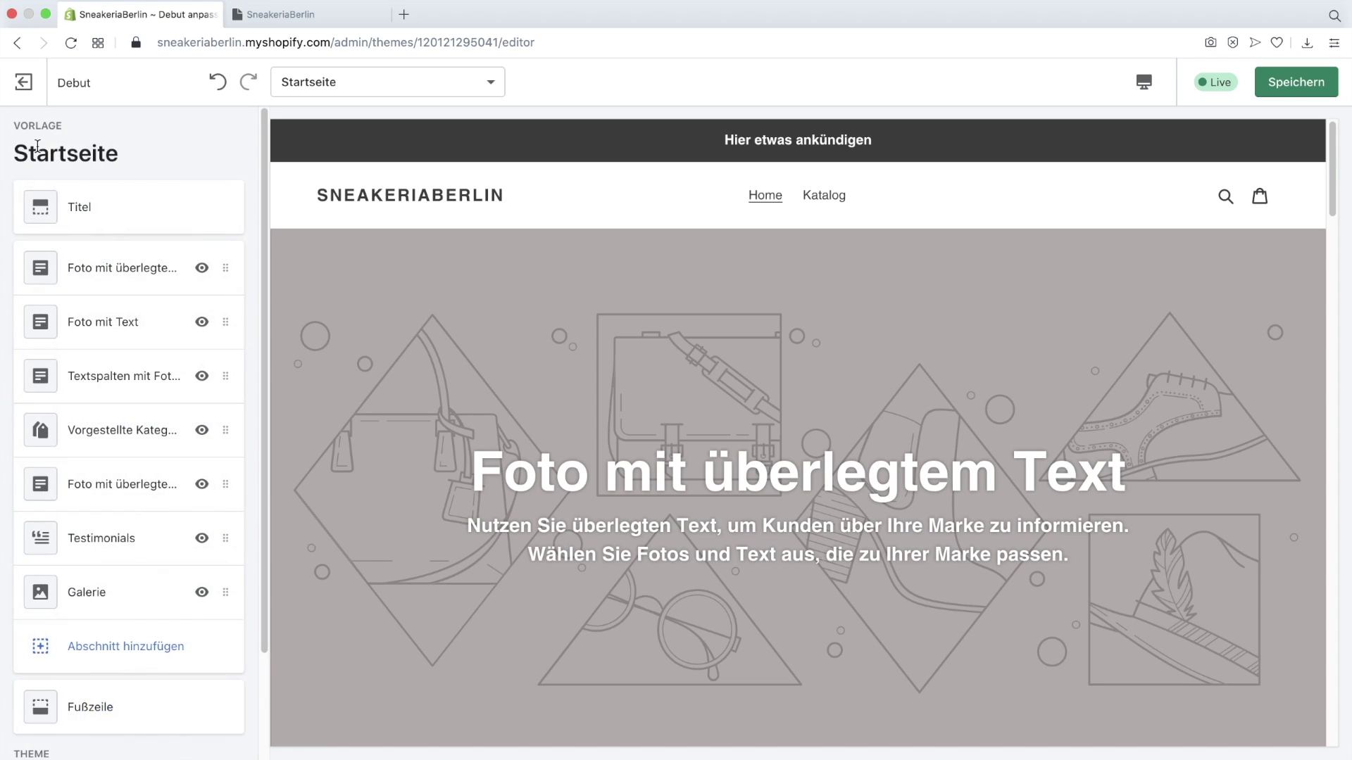
# Step: Try a free "sneaker" photo of shoes on a stone wall as the image of the first Foto mit überlegtem Text section
pyautogui.click(97, 267)
pyautogui.click(124, 305)
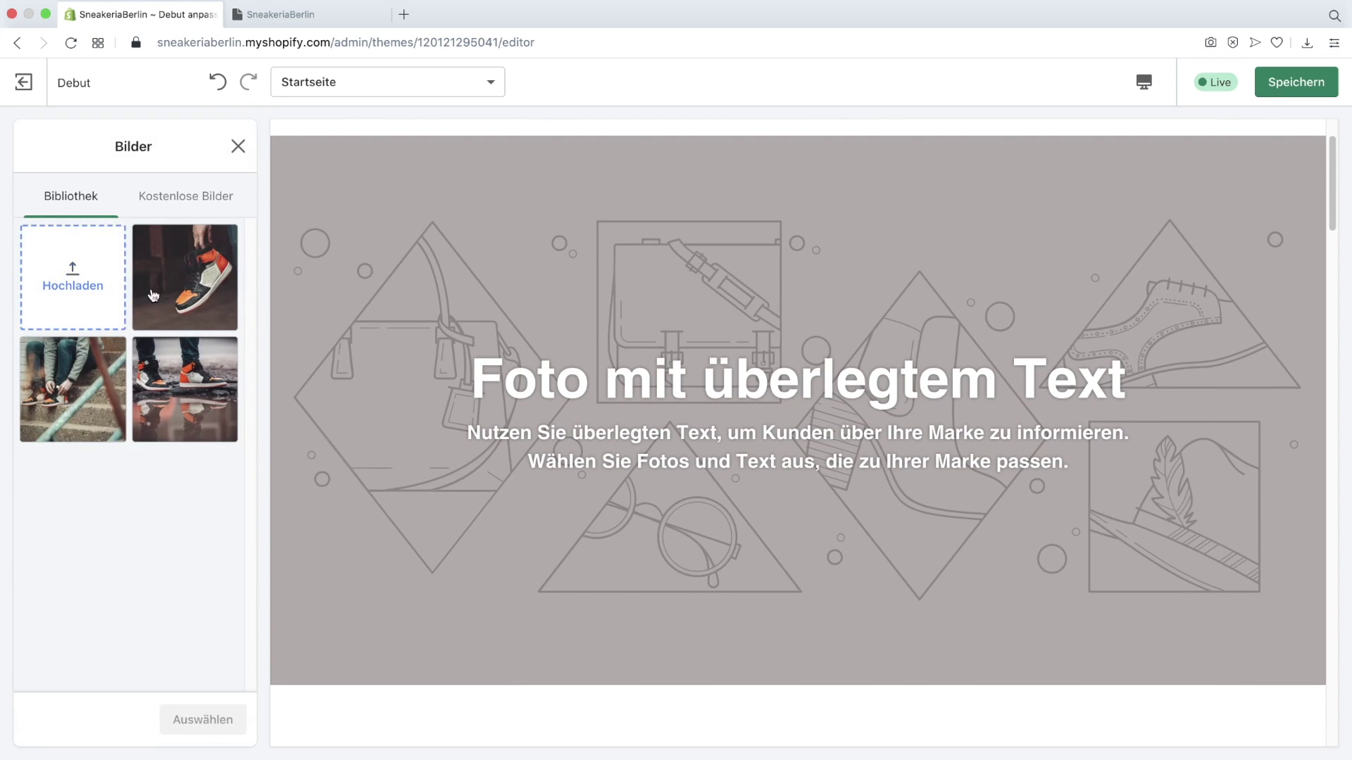
pyautogui.click(189, 200)
pyautogui.click(121, 237)
pyautogui.write('sneaker')
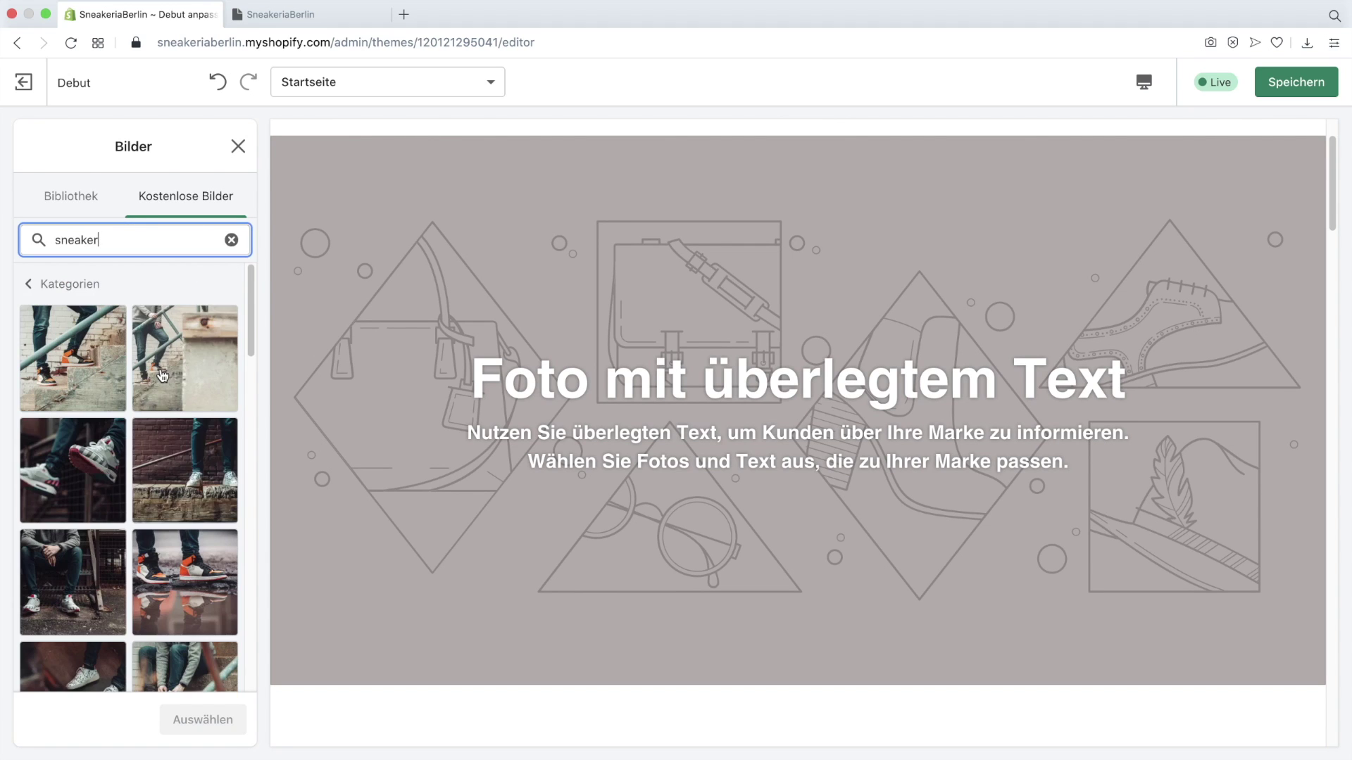
pyautogui.click(185, 470)
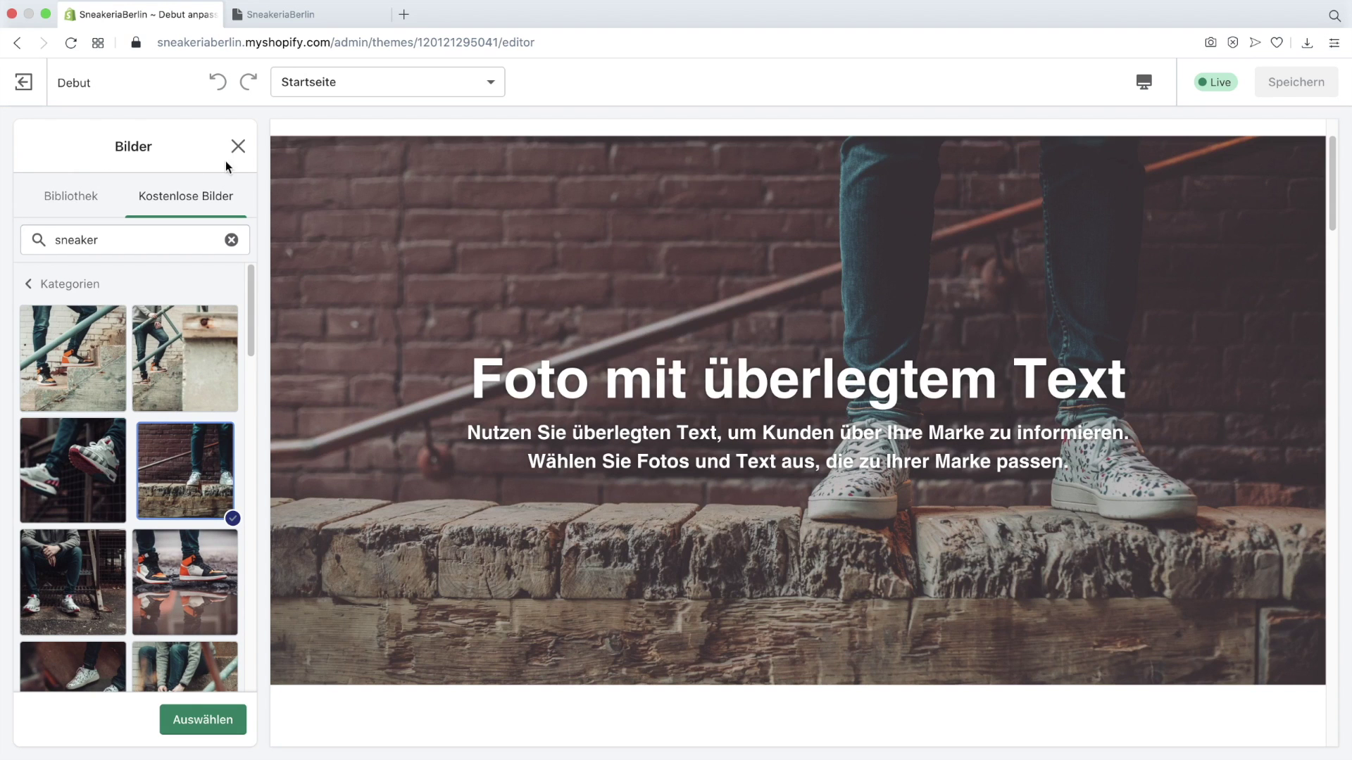
pyautogui.click(238, 147)
# Step: Replace the title of the first Foto mit überlegtem Text section with "Sneaker"
pyautogui.scroll(-3, 99, 443)
pyautogui.click(146, 498)
pyautogui.press('BackSpace')
pyautogui.press('BackSpace')
pyautogui.press('BackSpace')
pyautogui.press('BackSpace')
pyautogui.press('BackSpace')
pyautogui.press('BackSpace')
pyautogui.press('BackSpace')
pyautogui.press('super+a')
pyautogui.press('BackSpace')
pyautogui.write('Sneaker')
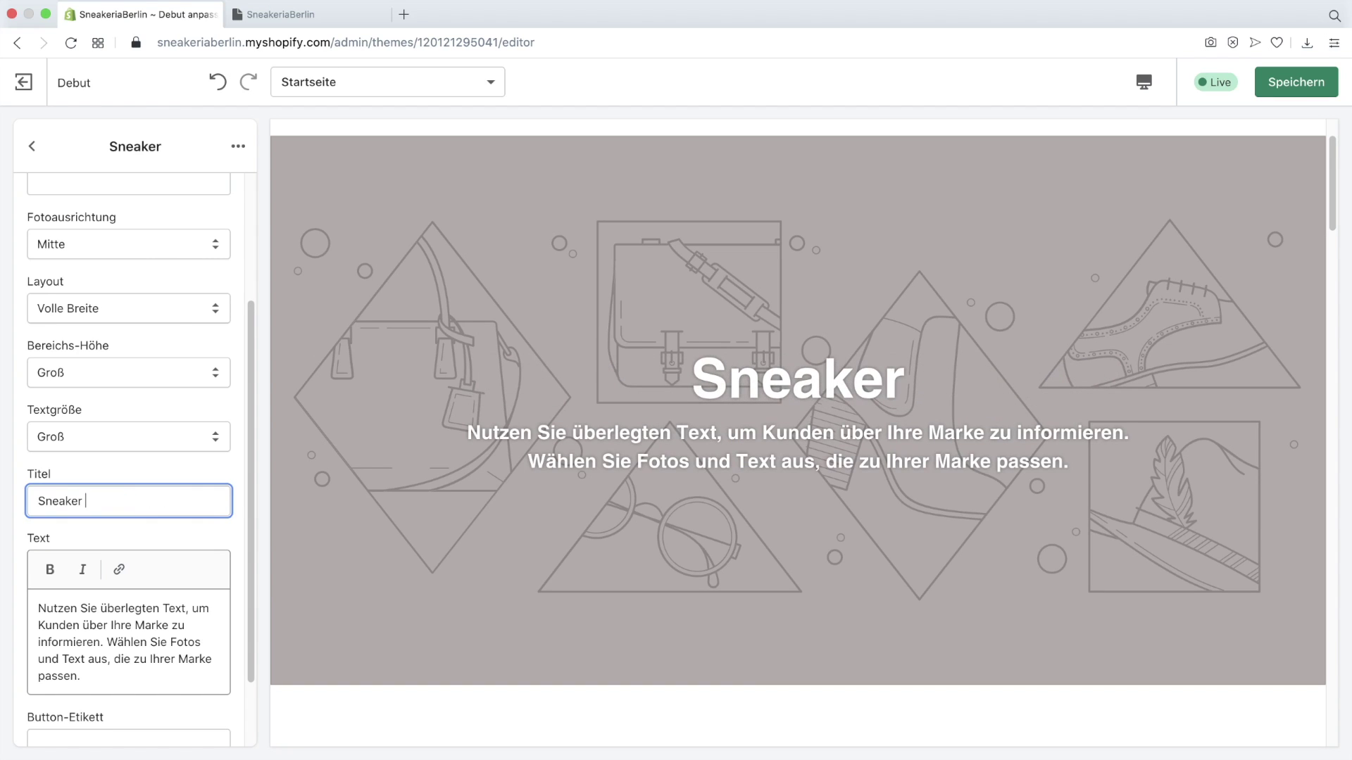
pyautogui.click(33, 147)
# Step: Add a Slideshow section to the homepage
pyautogui.scroll(-3, 141, 366)
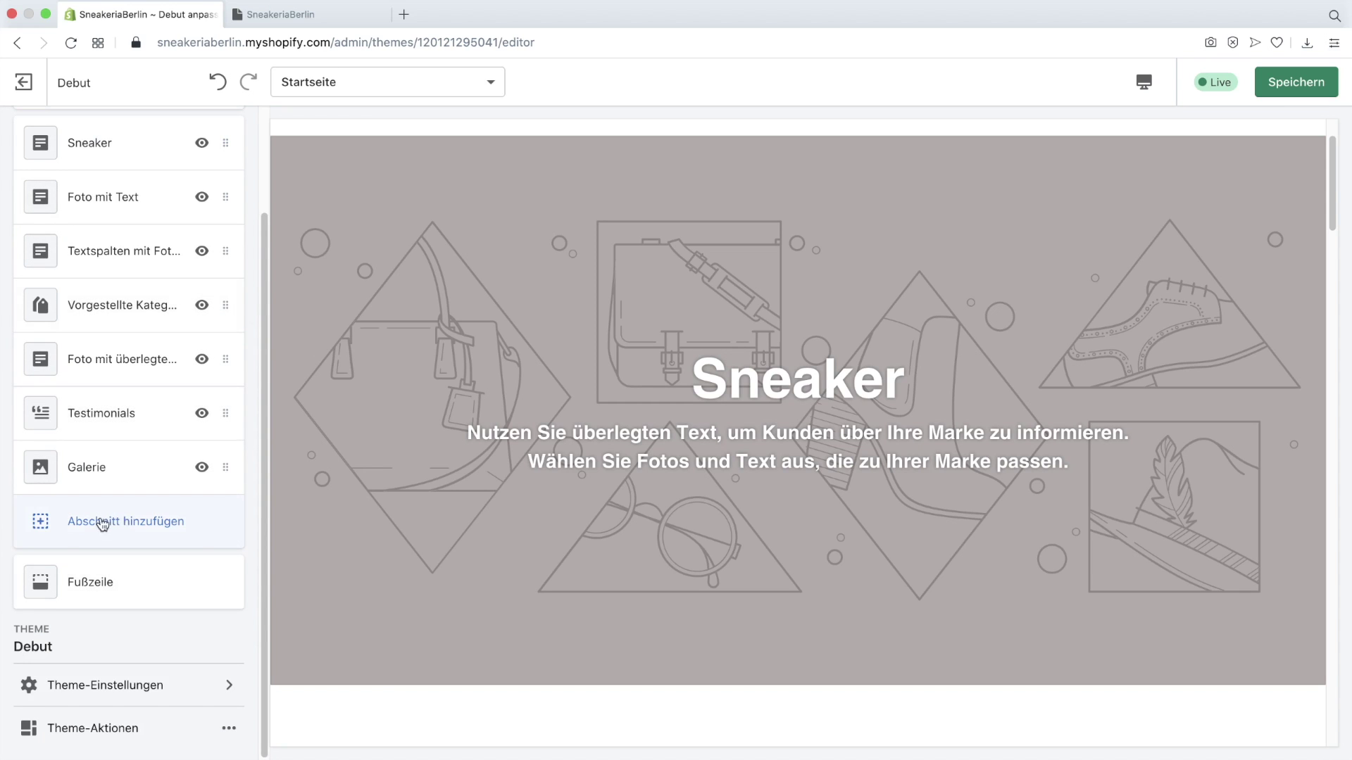
pyautogui.click(150, 521)
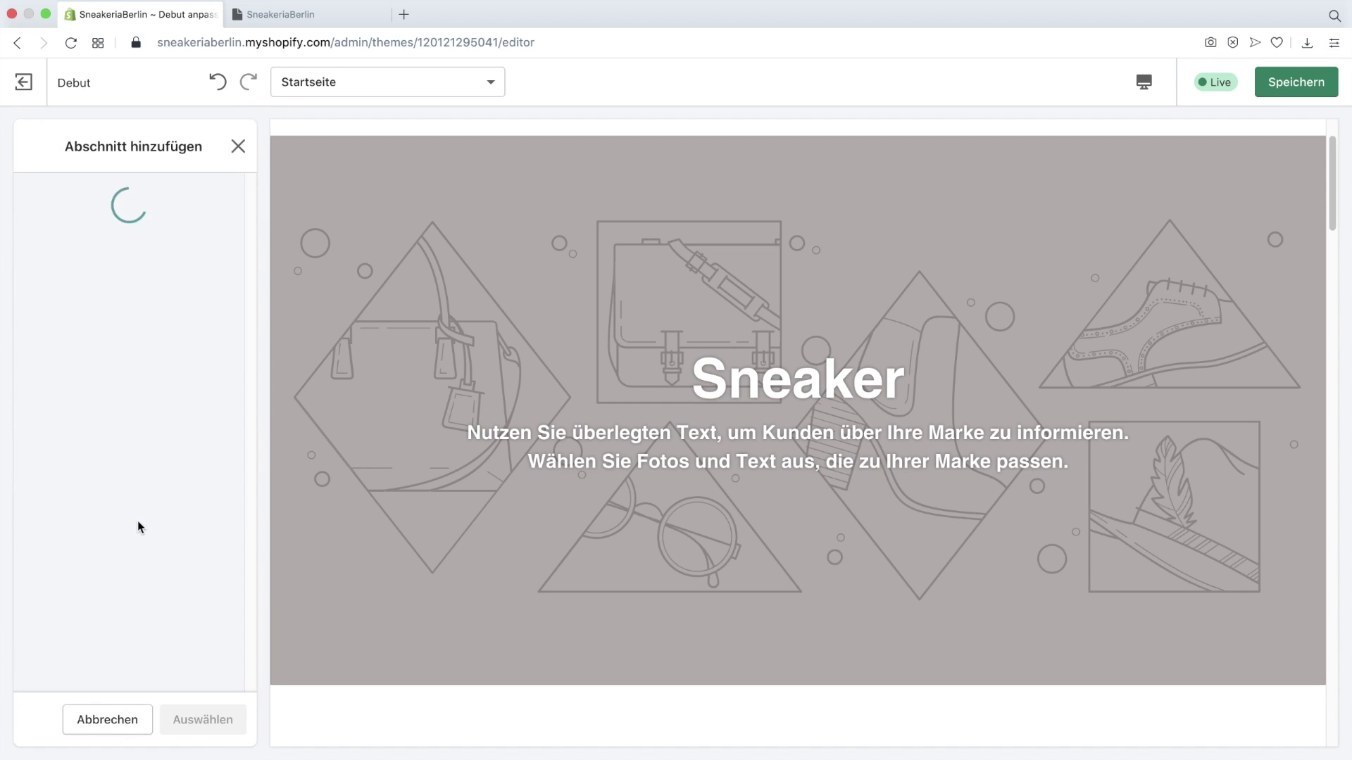
pyautogui.click(121, 485)
pyautogui.scroll(-3, 178, 535)
pyautogui.press('Return')
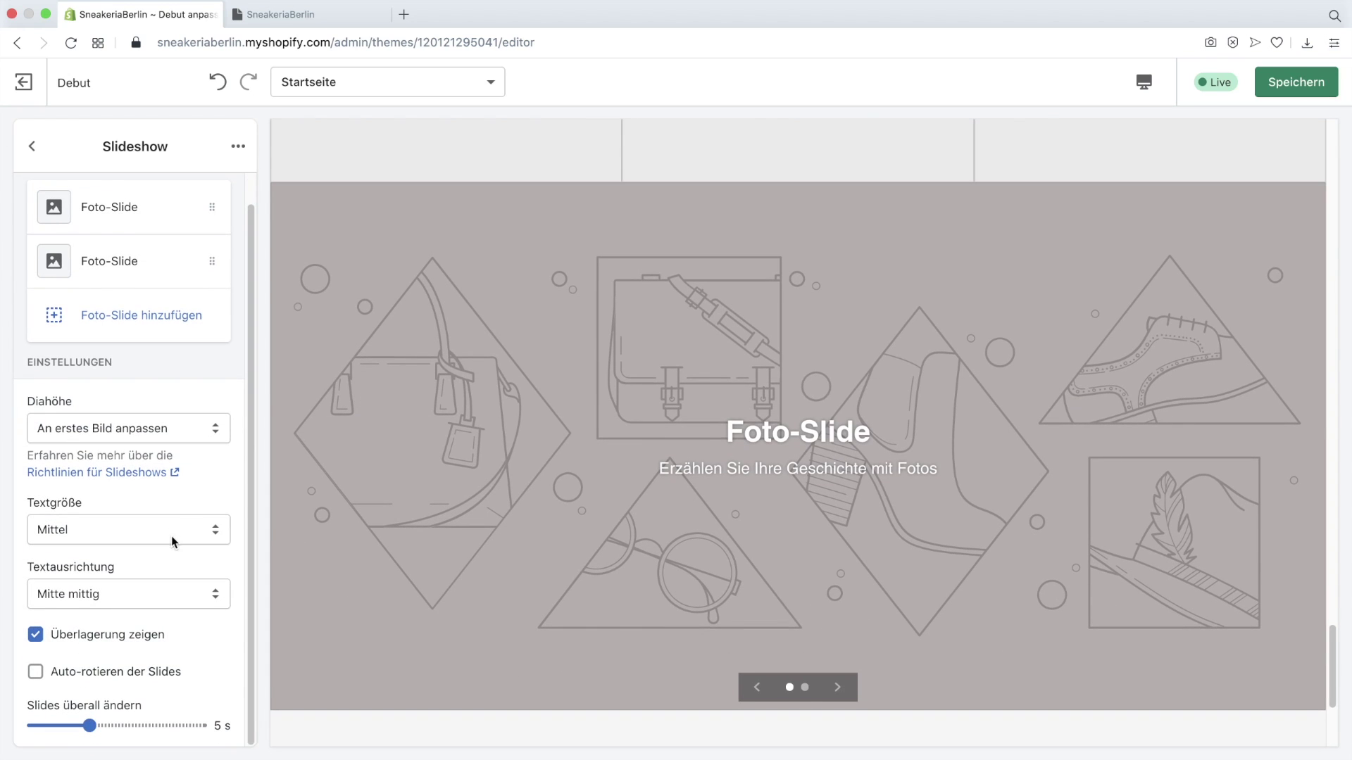
# Step: Turn on automatic slide rotation for the slideshow and assign the library photo of shoes being tied on stairs to the second slide
pyautogui.click(166, 675)
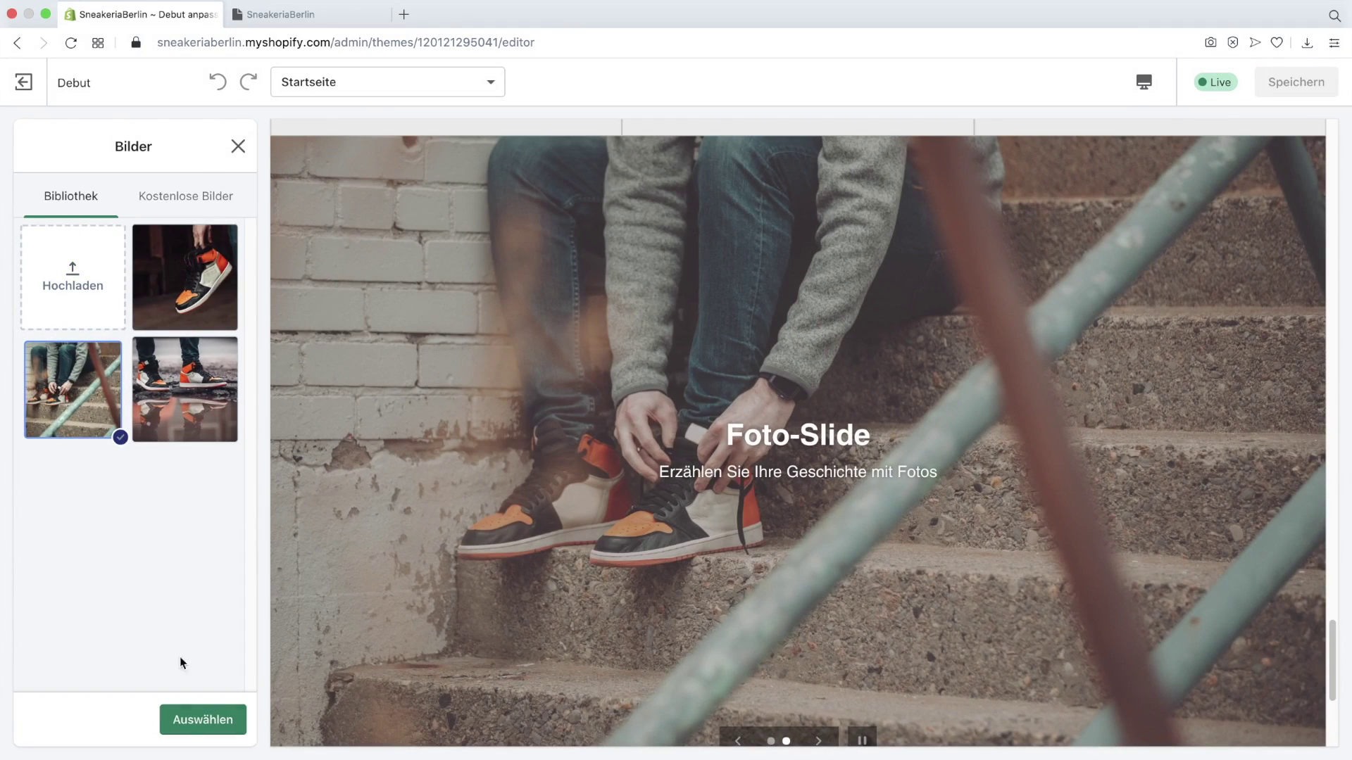
pyautogui.click(203, 720)
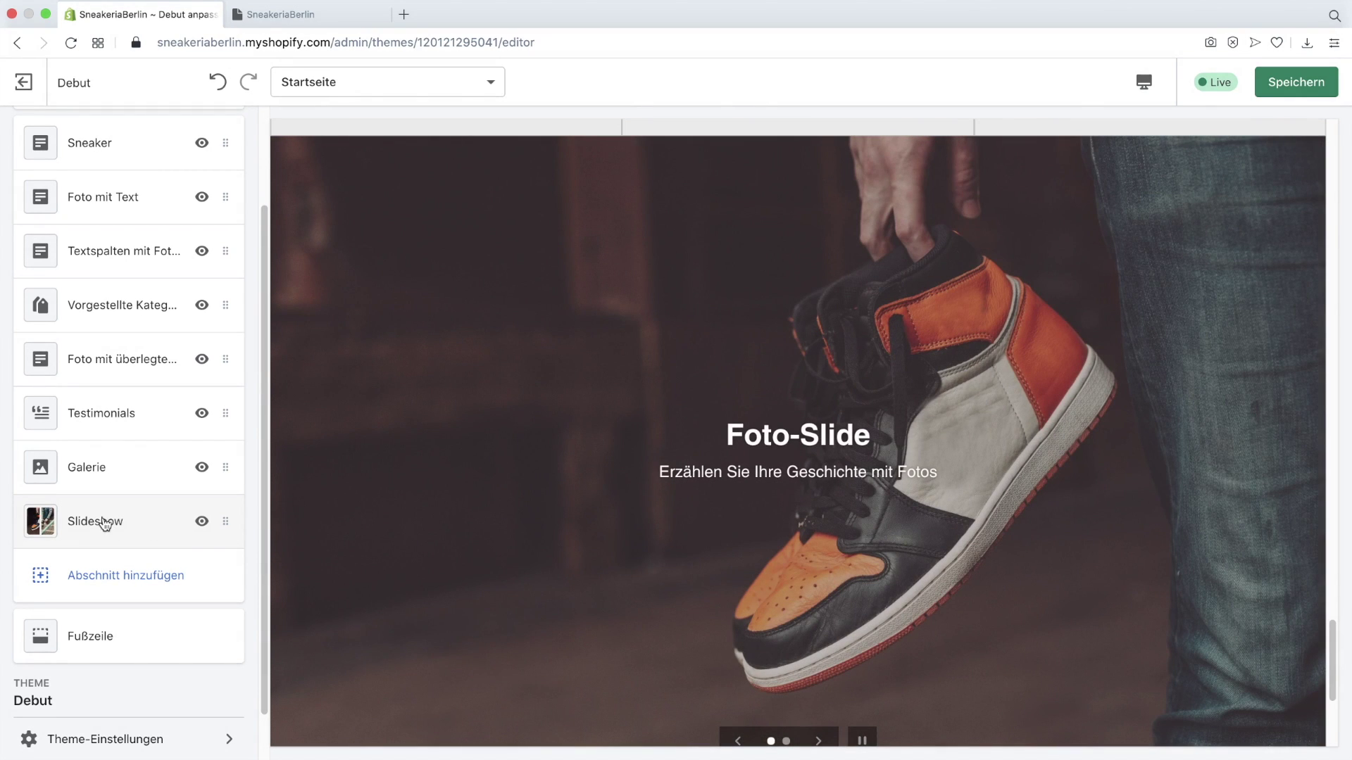
# Step: Move the Slideshow section to directly below the Vorgestellte Kategorie section
pyautogui.moveTo(225, 521); pyautogui.dragTo(217, 305)
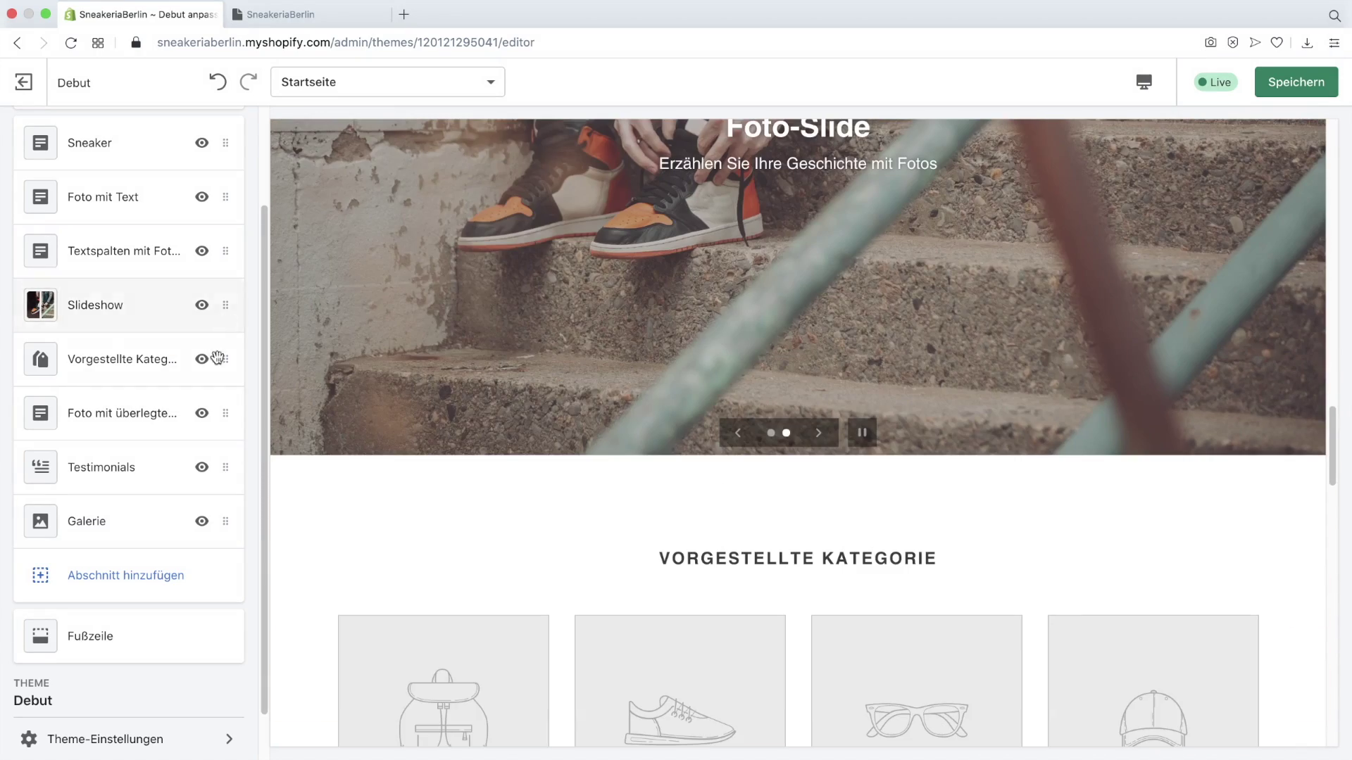
pyautogui.moveTo(226, 305); pyautogui.dragTo(226, 350)
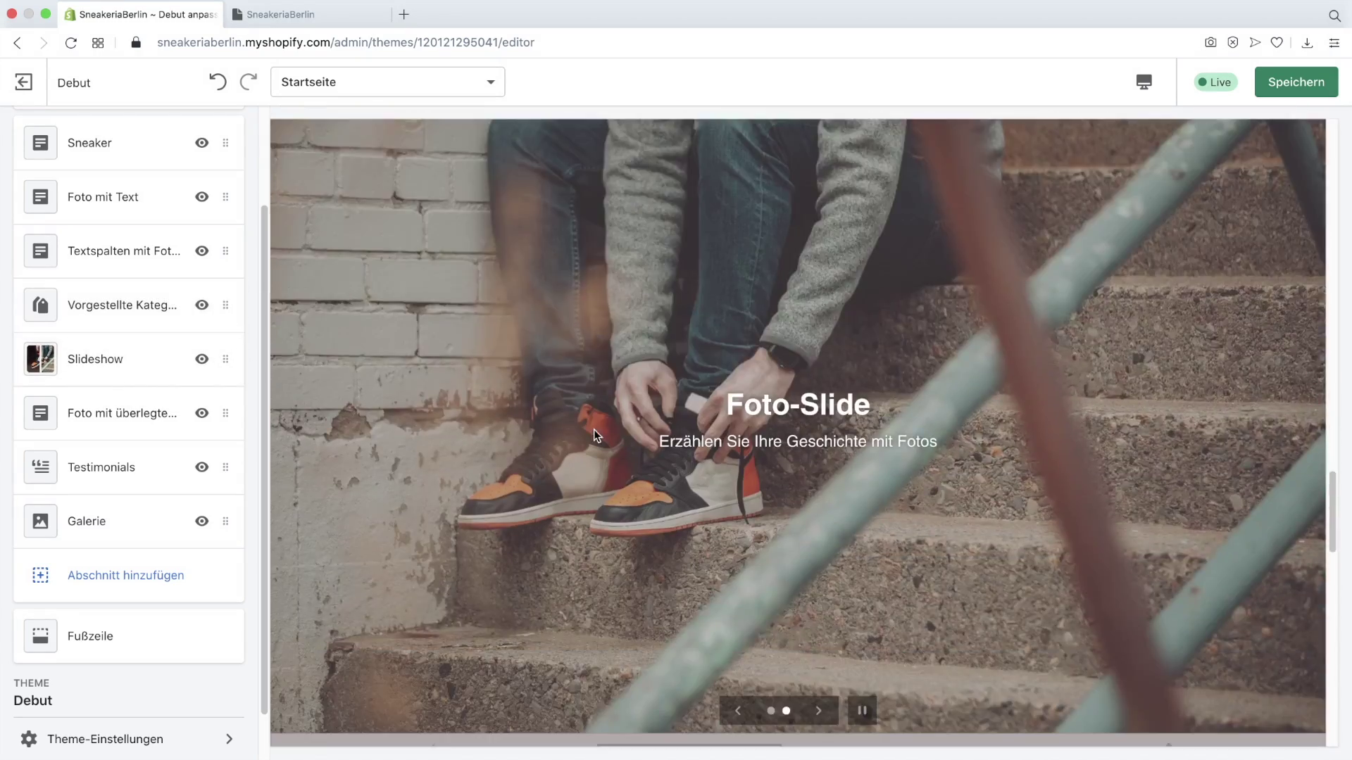
pyautogui.scroll(-5, 716, 406)
pyautogui.scroll(2, 716, 407)
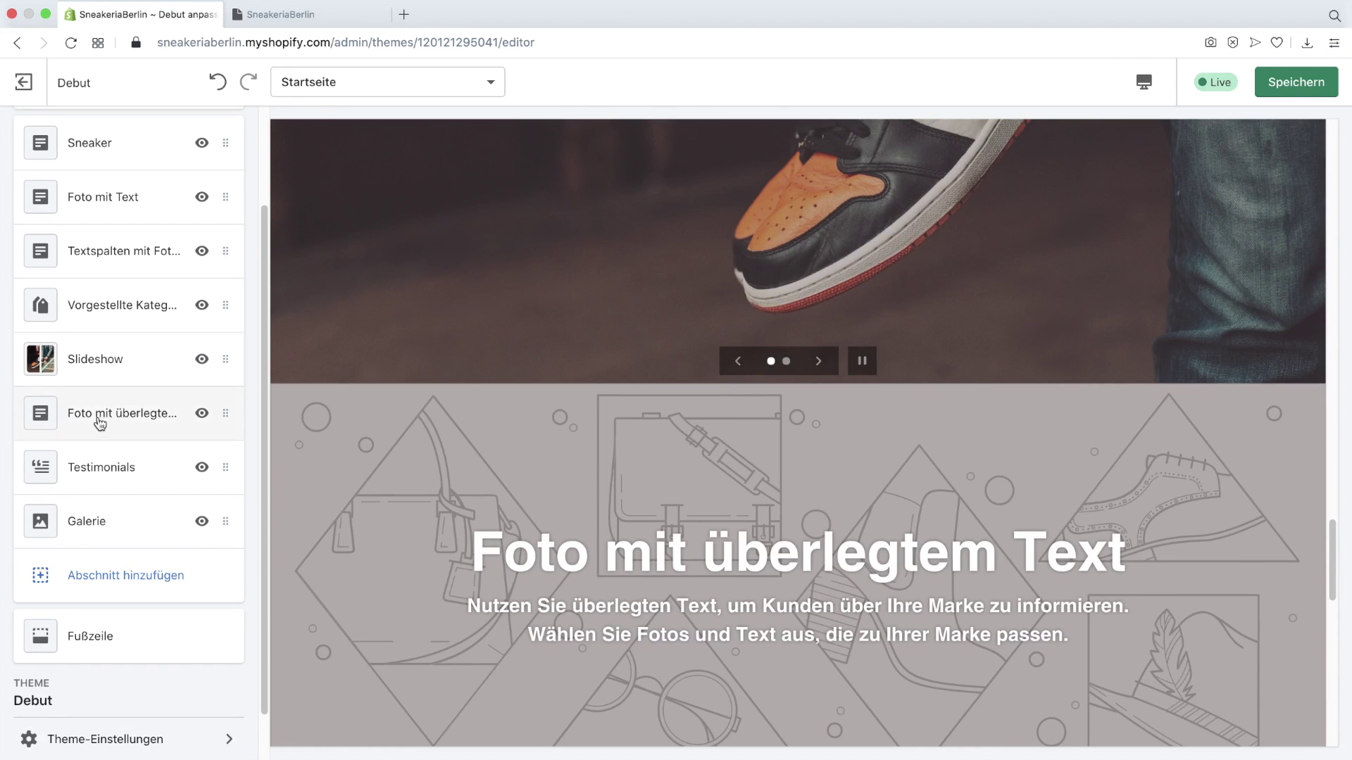
# Step: Remove the Foto mit überlegtem Text section located below the slideshow
pyautogui.click(49, 416)
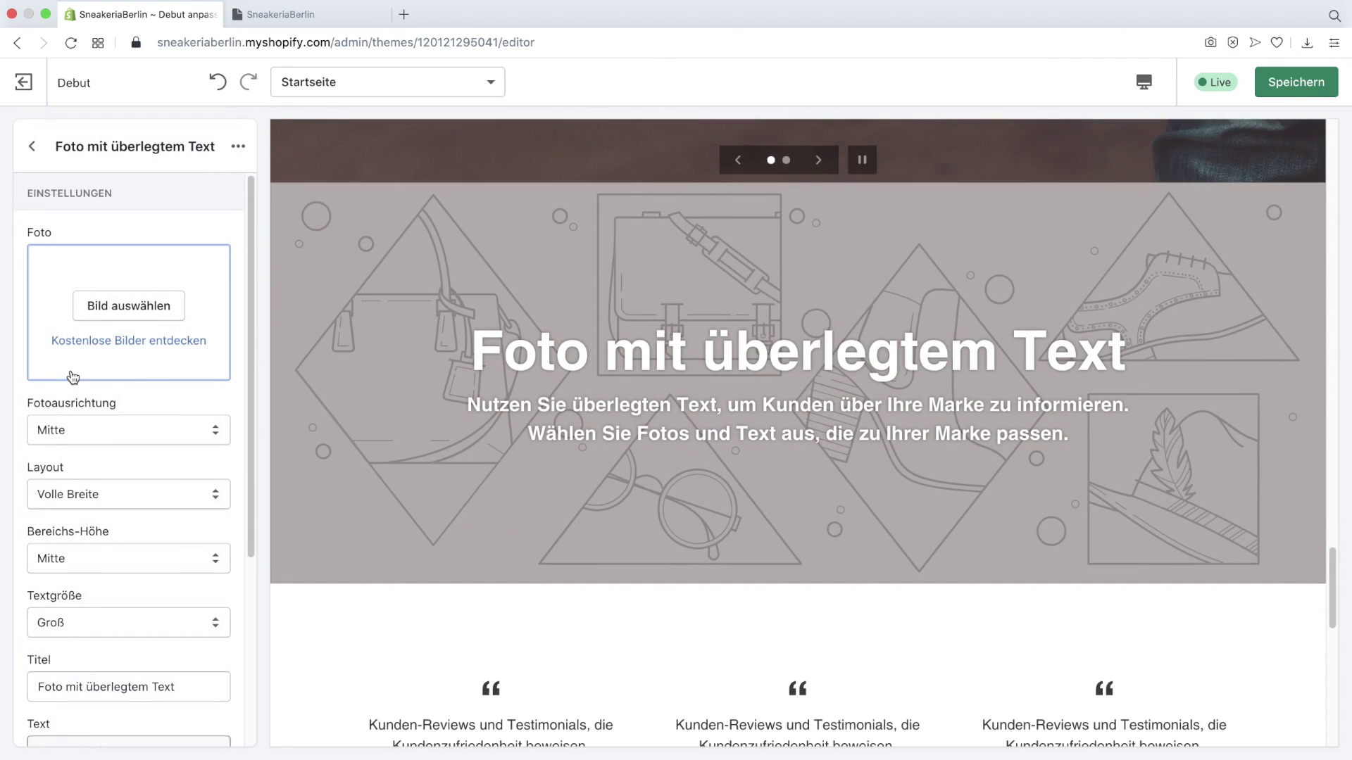
pyautogui.scroll(-4, 136, 413)
pyautogui.scroll(4, 136, 413)
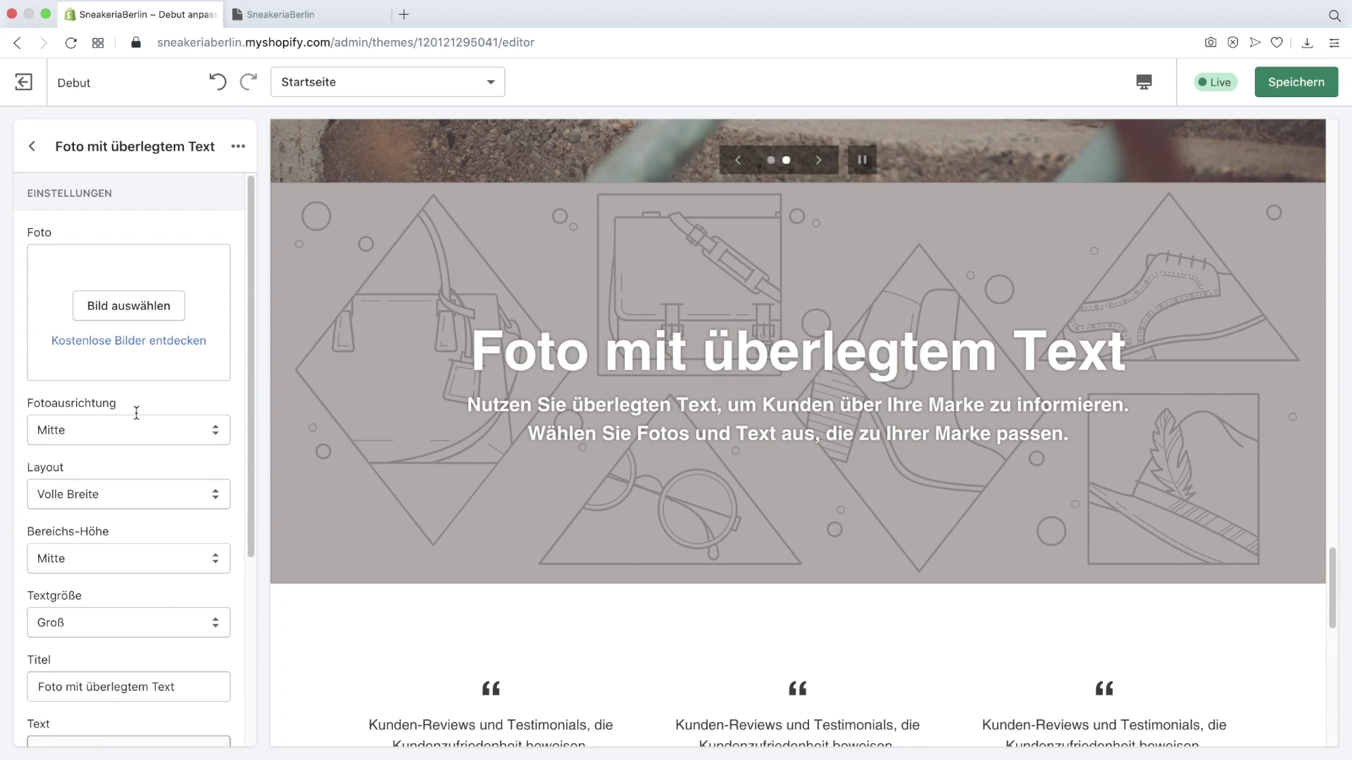
pyautogui.click(238, 146)
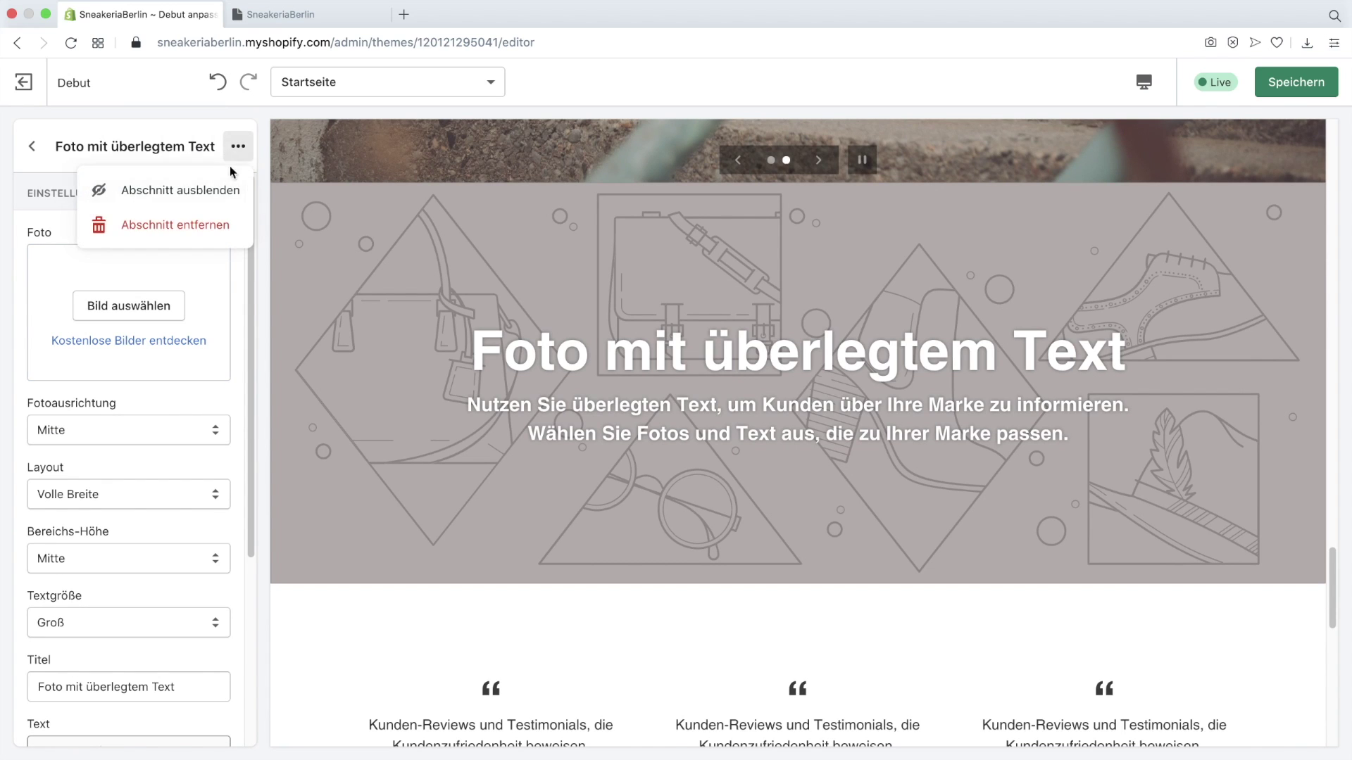
pyautogui.click(188, 227)
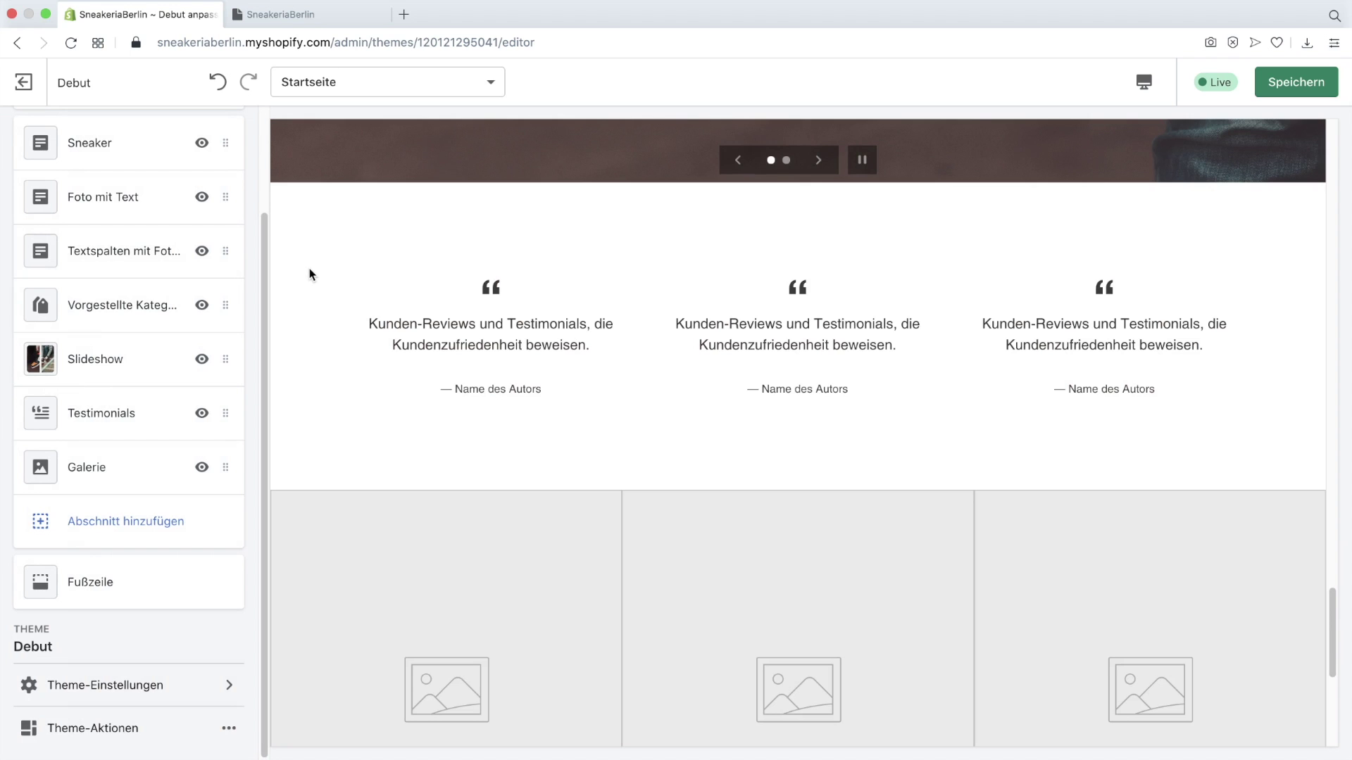
# Step: Check the rearranged sections in the homepage preview and save the theme changes
pyautogui.scroll(10, 508, 428)
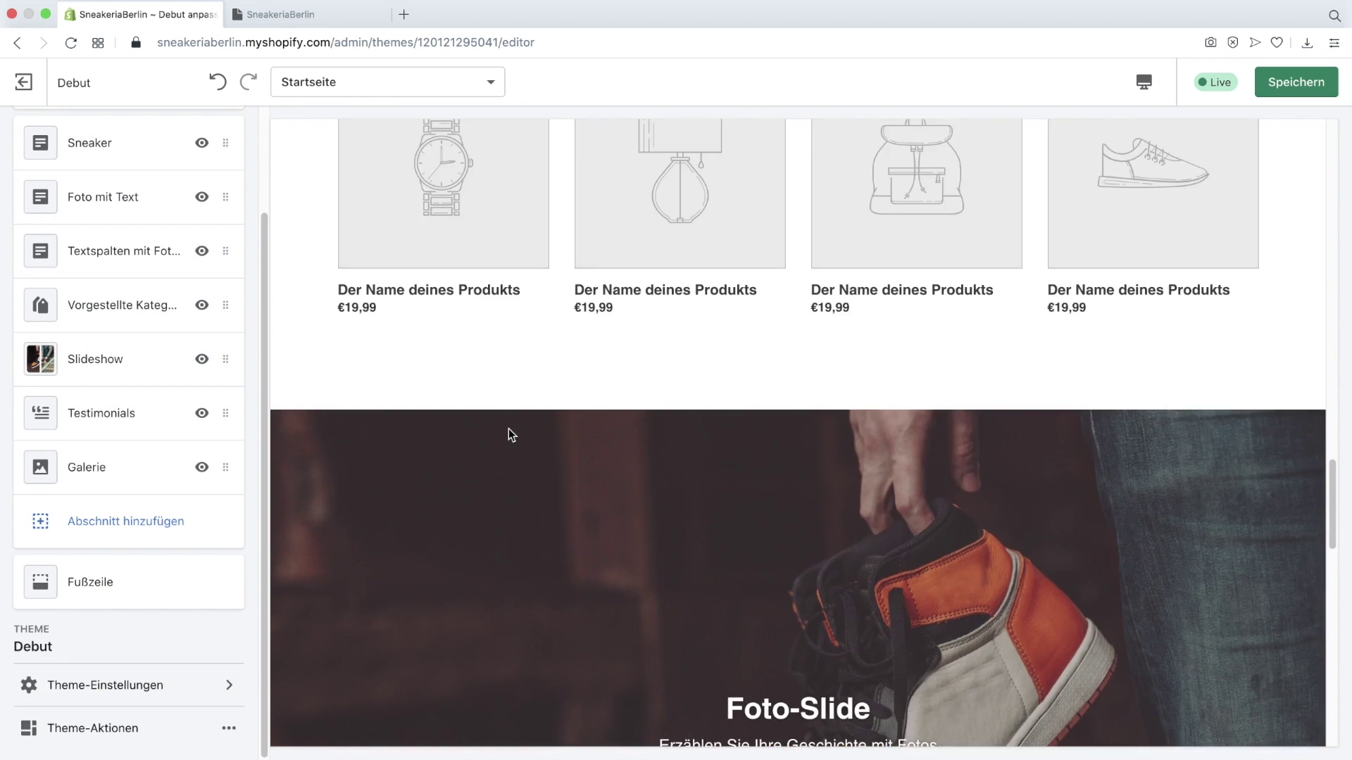
pyautogui.scroll(-15, 509, 428)
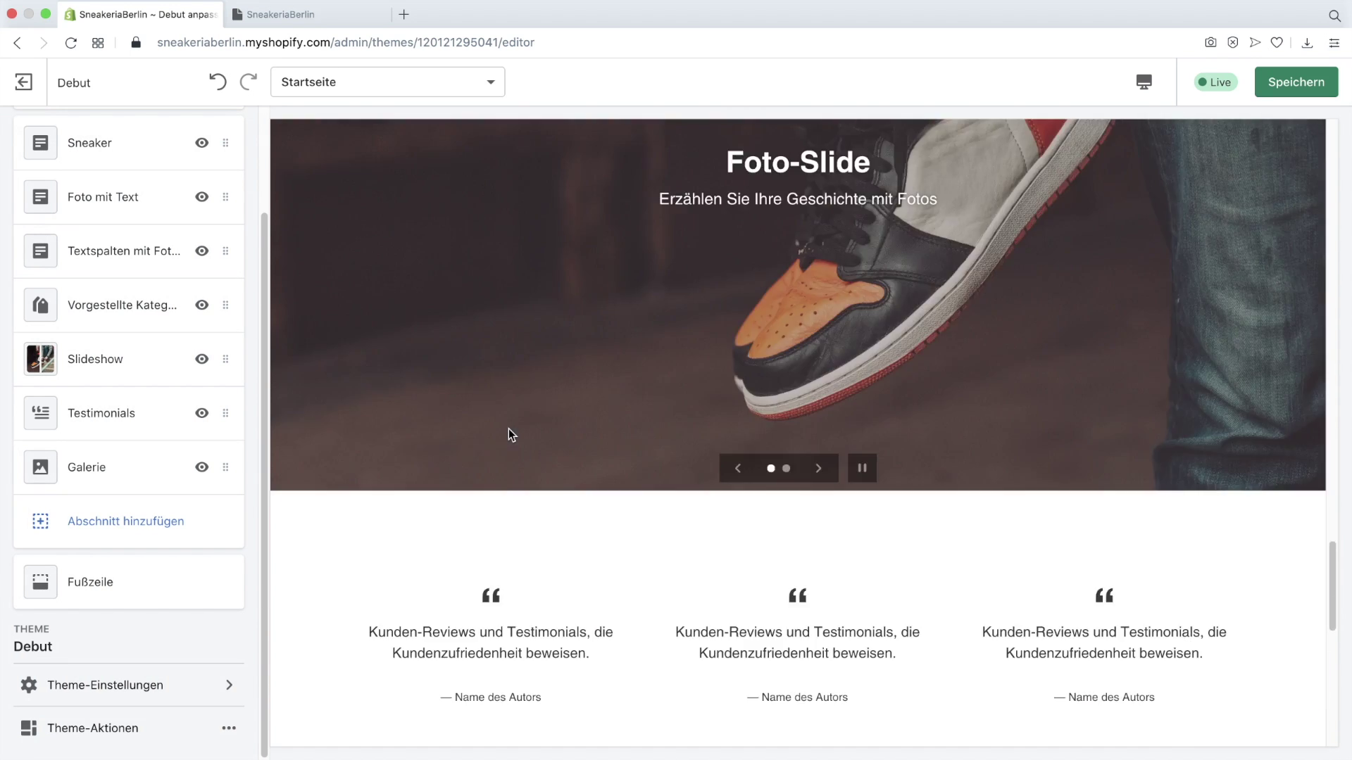
pyautogui.scroll(-4, 508, 431)
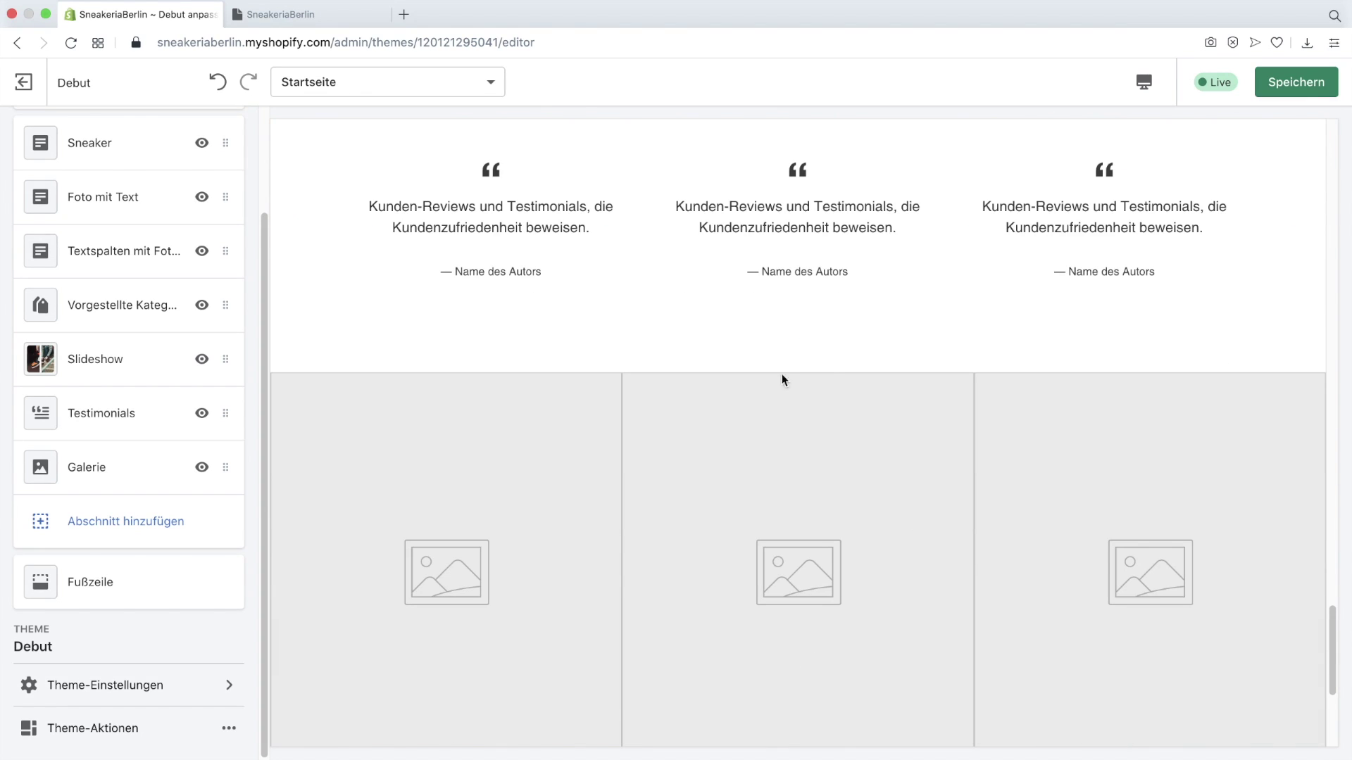
pyautogui.click(1310, 90)
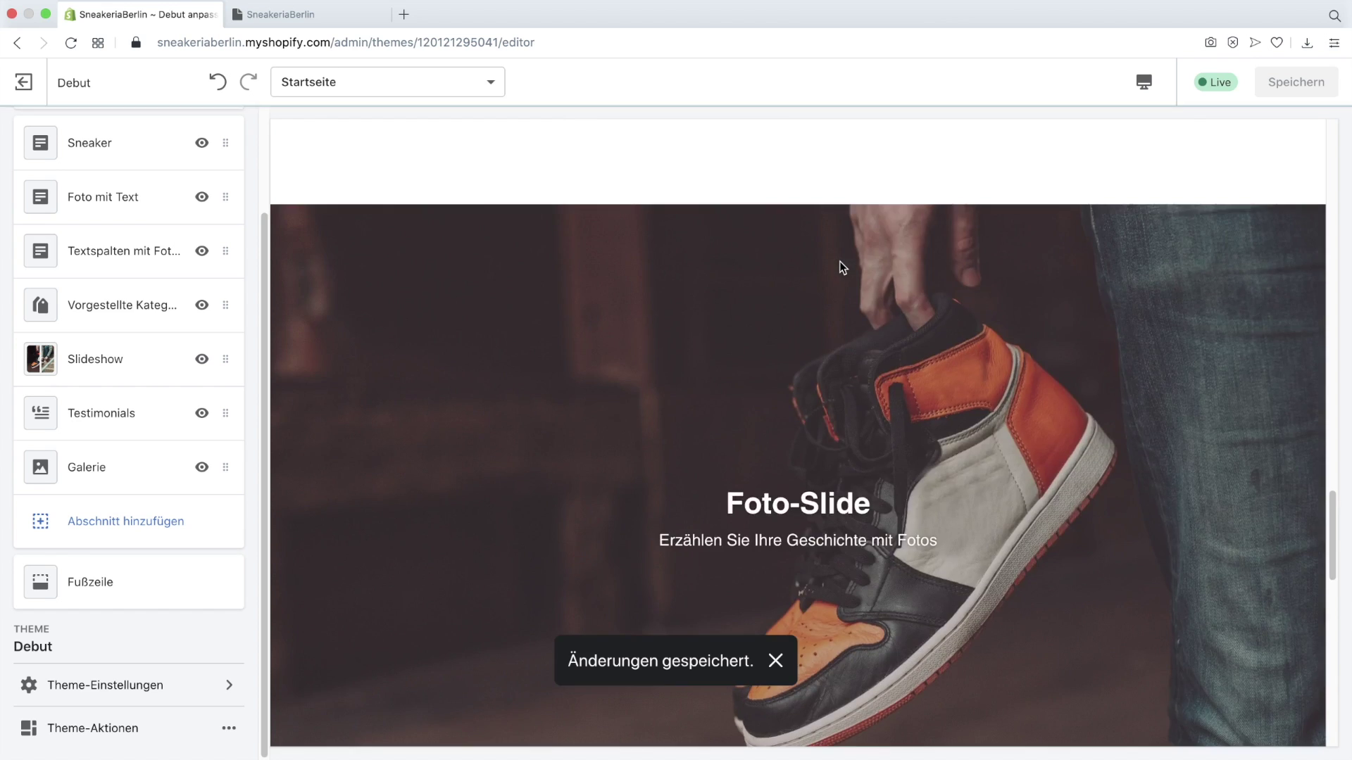
pyautogui.scroll(-3, 734, 224)
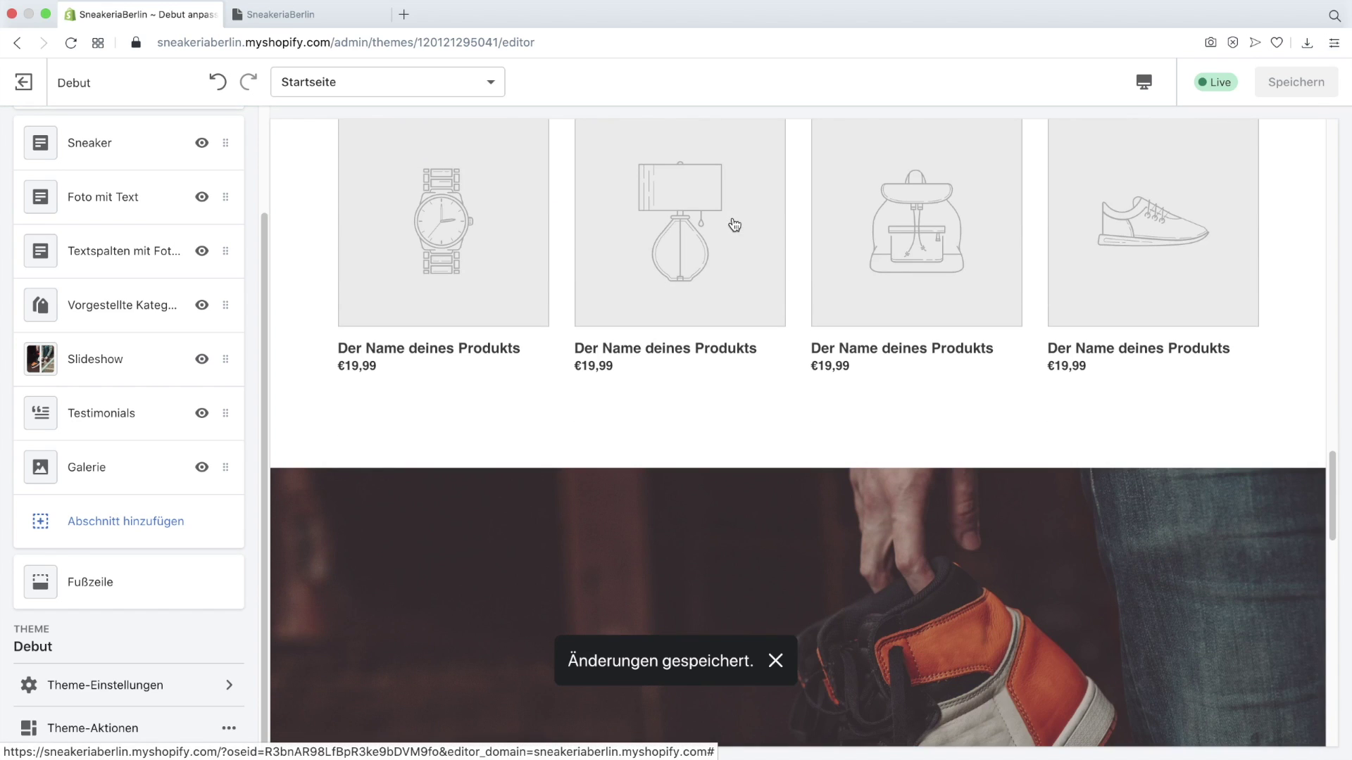
# Step: Exit the theme editor and open the store's Produkte overview
pyautogui.click(22, 82)
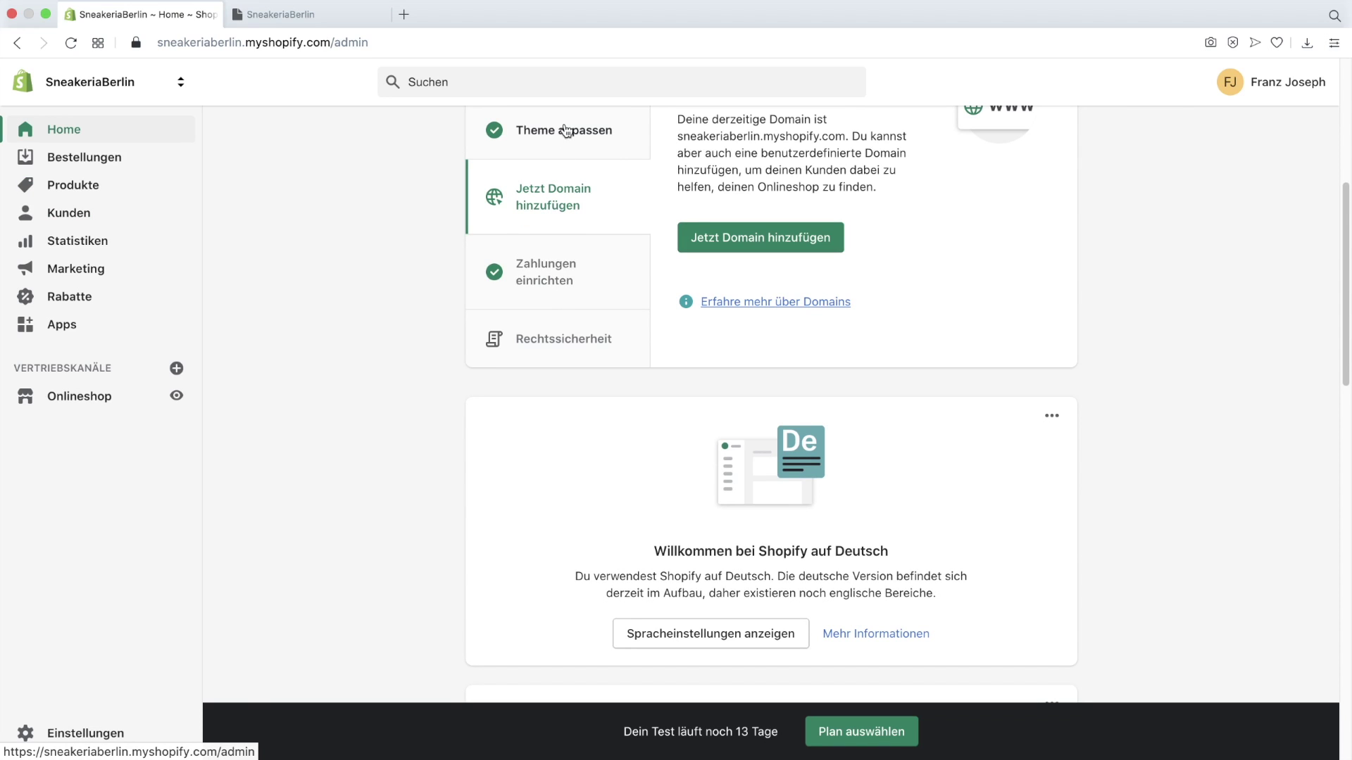
pyautogui.click(72, 187)
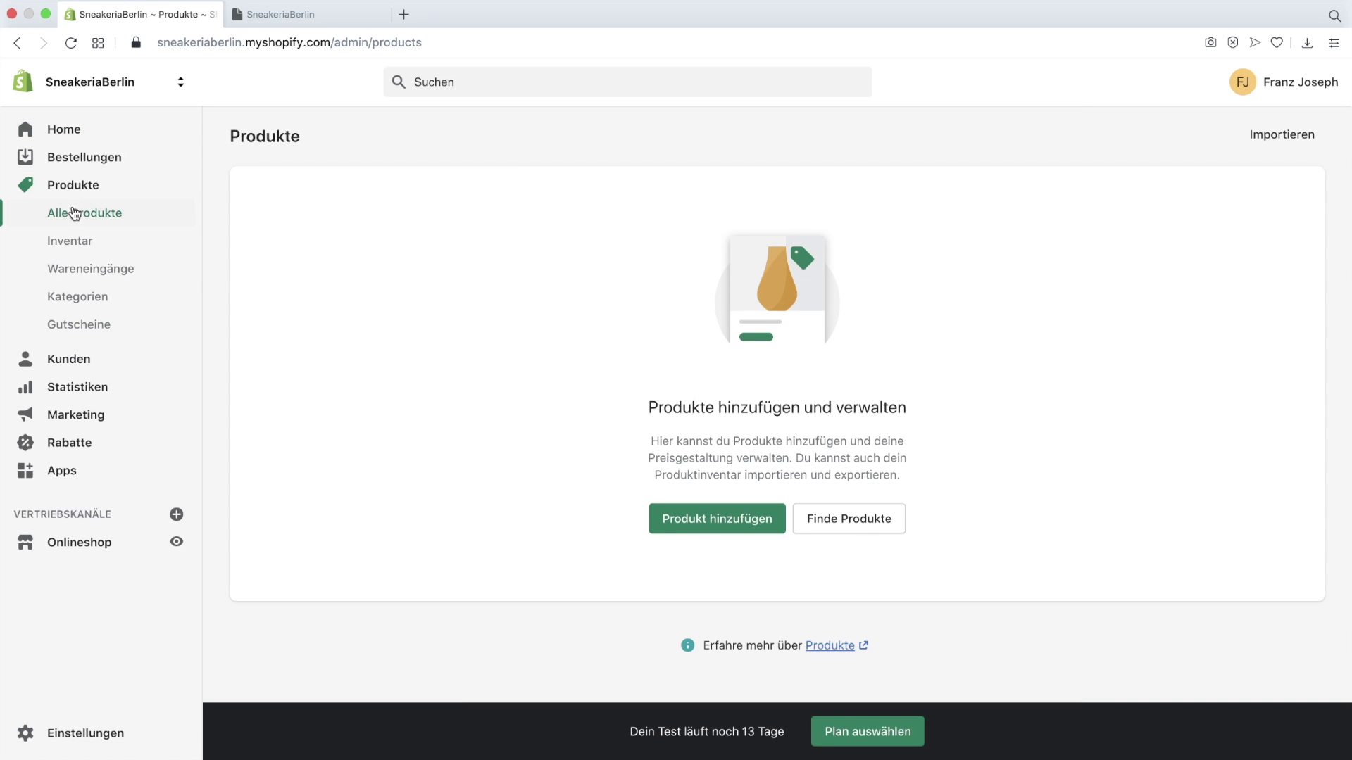
# Step: Add a new product titled "Sneaker 'Destructor' in weiß" and paste the prepared formatted text into its description
pyautogui.click(748, 523)
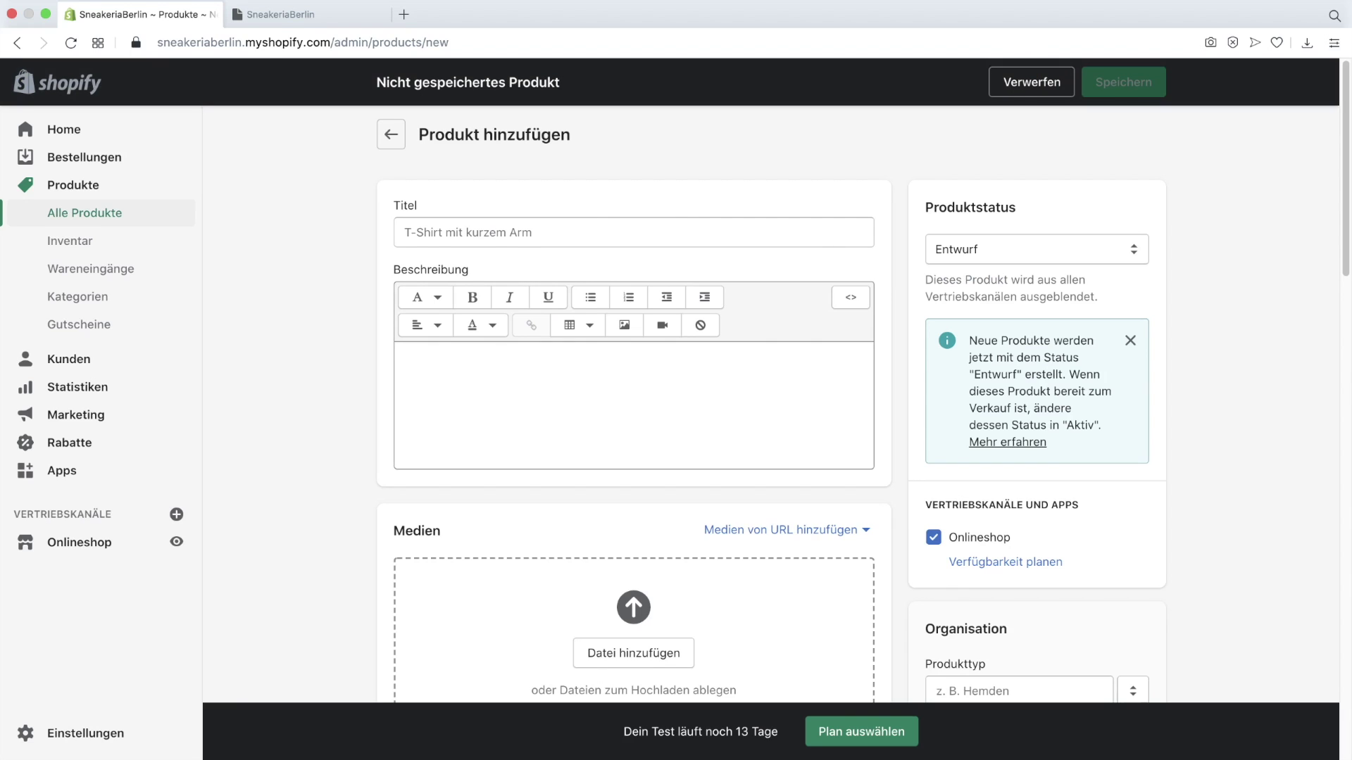
pyautogui.click(544, 245)
pyautogui.write("Sneaker 'Destructor' in weiß")
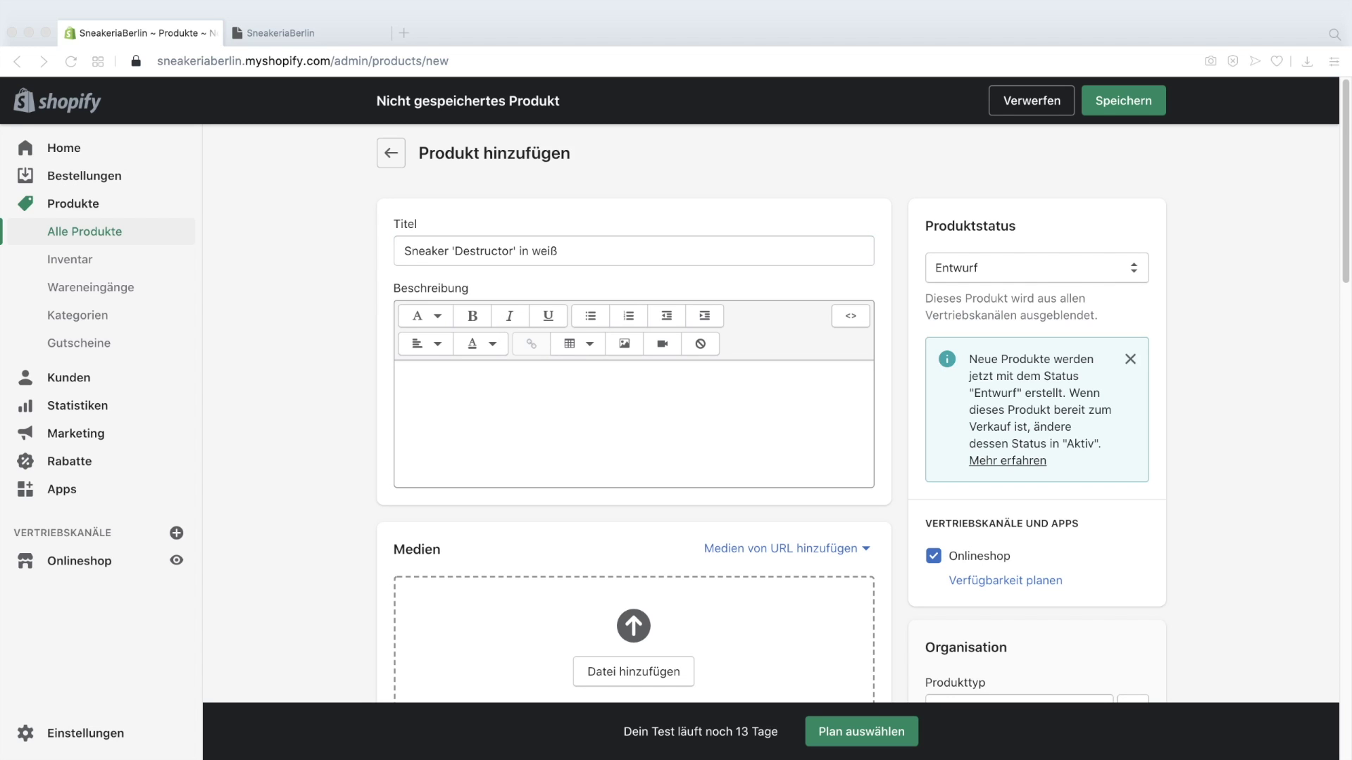
pyautogui.click(524, 421)
pyautogui.press('super+v')
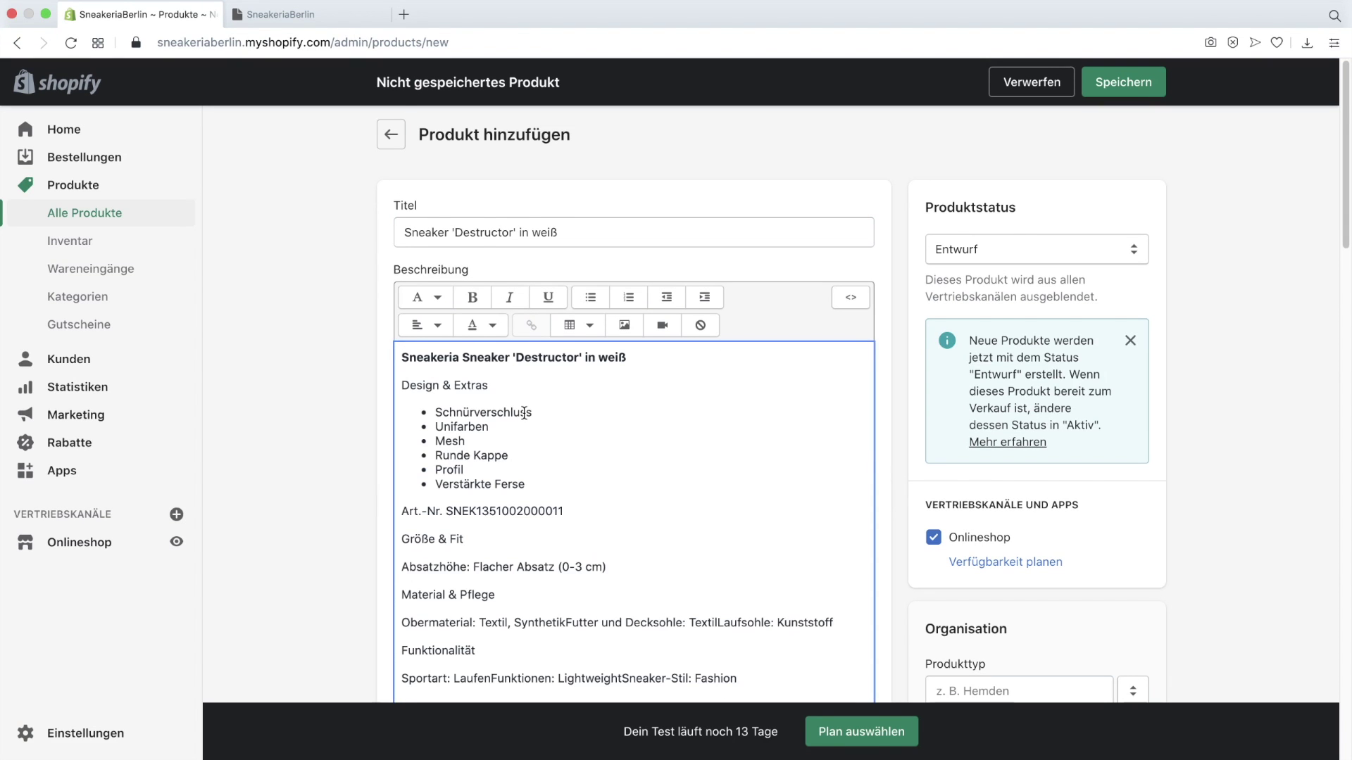
# Step: Toggle bold formatting off and on again for the heading line of the product description
pyautogui.scroll(-1, 525, 413)
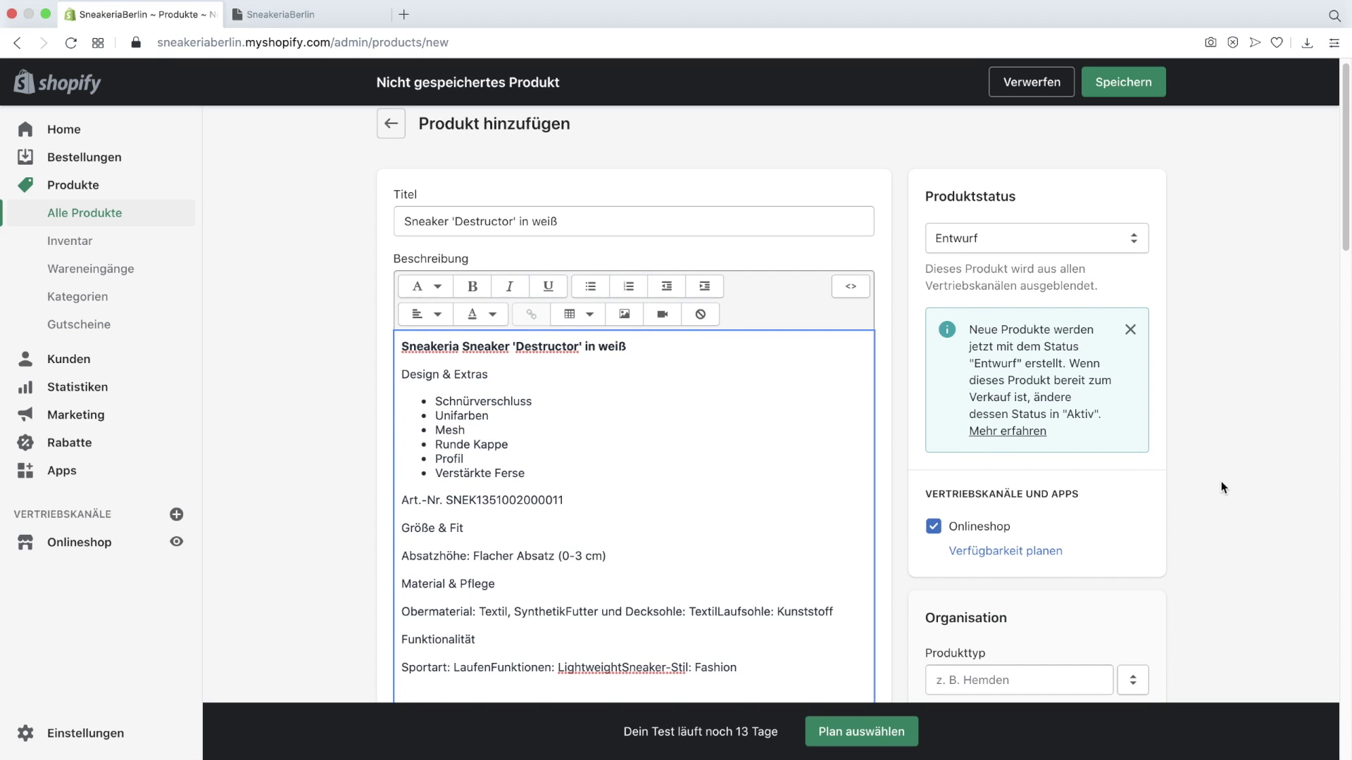
pyautogui.scroll(-2, 1221, 483)
pyautogui.scroll(-1, 1223, 487)
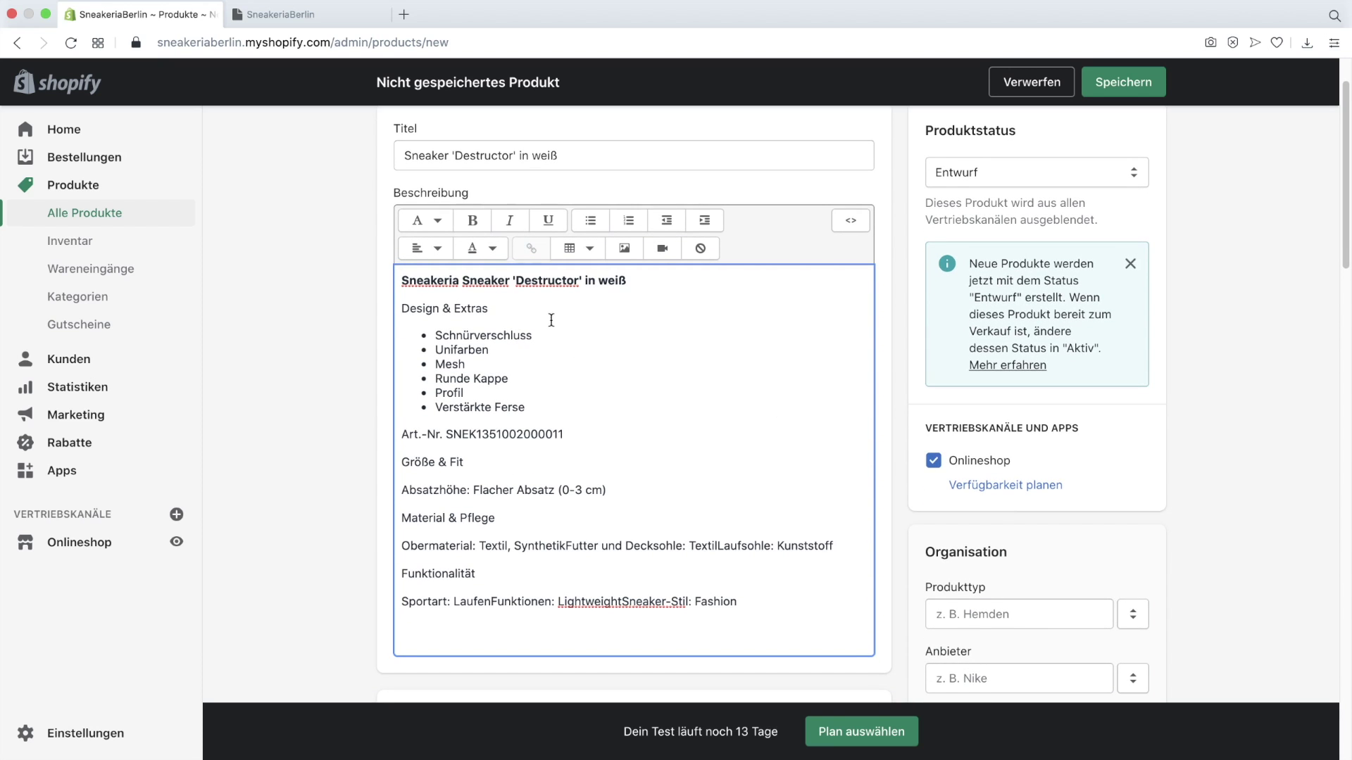
pyautogui.scroll(1, 551, 321)
pyautogui.moveTo(401, 290); pyautogui.dragTo(675, 292)
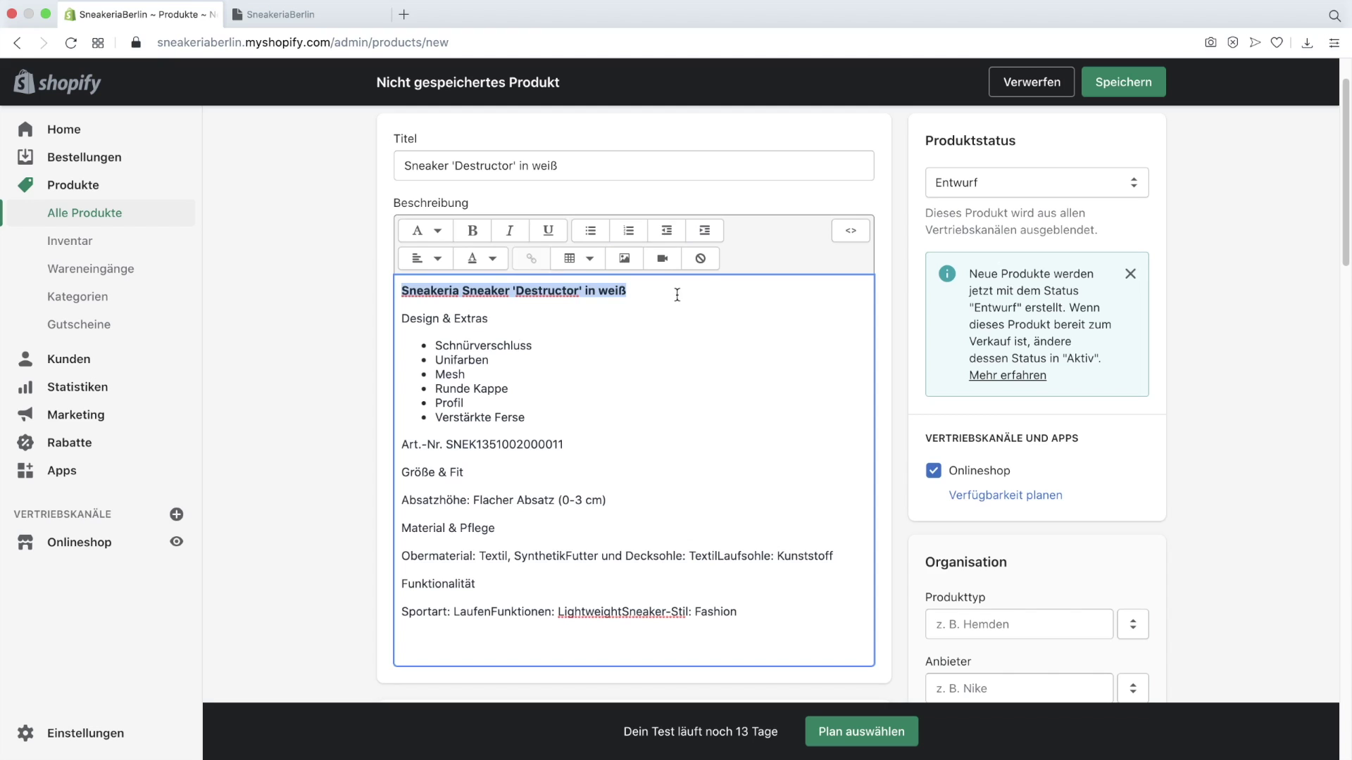
pyautogui.click(473, 232)
pyautogui.click(476, 238)
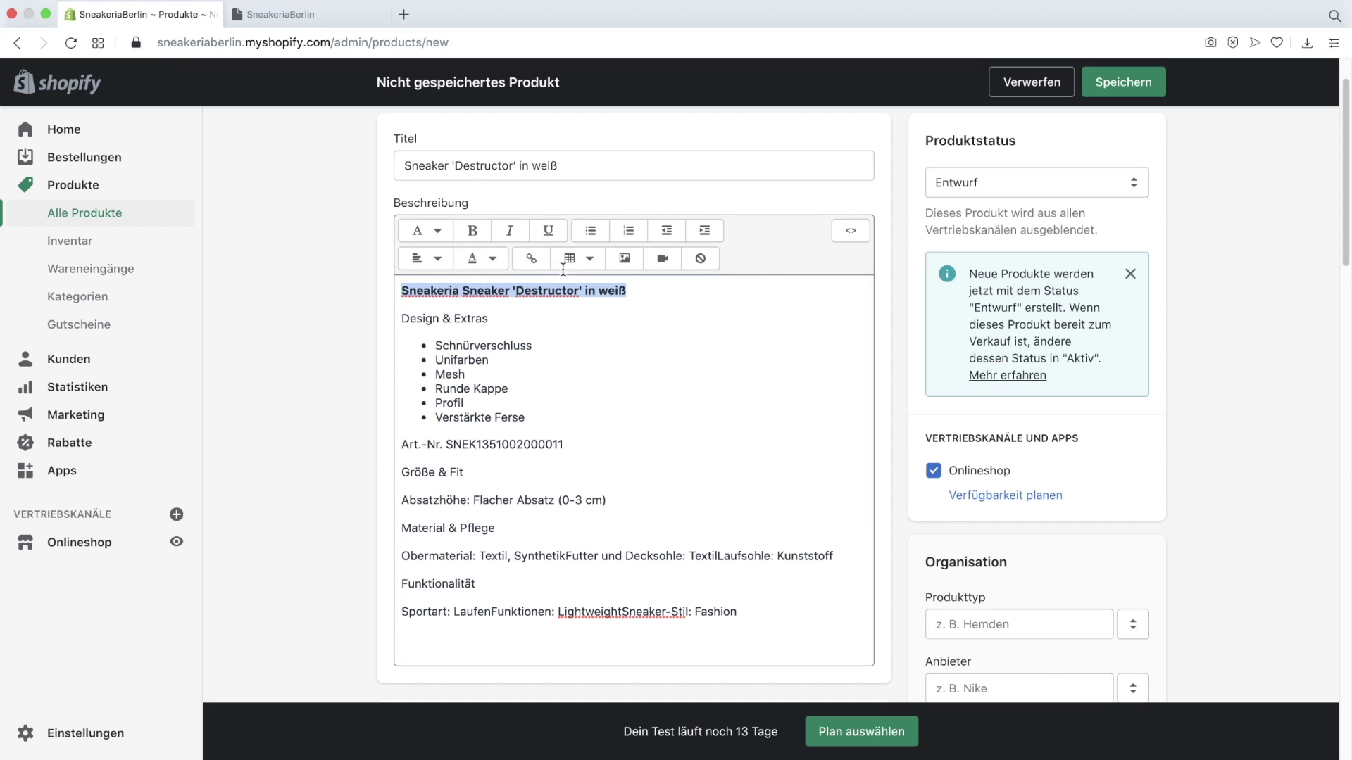
pyautogui.click(712, 284)
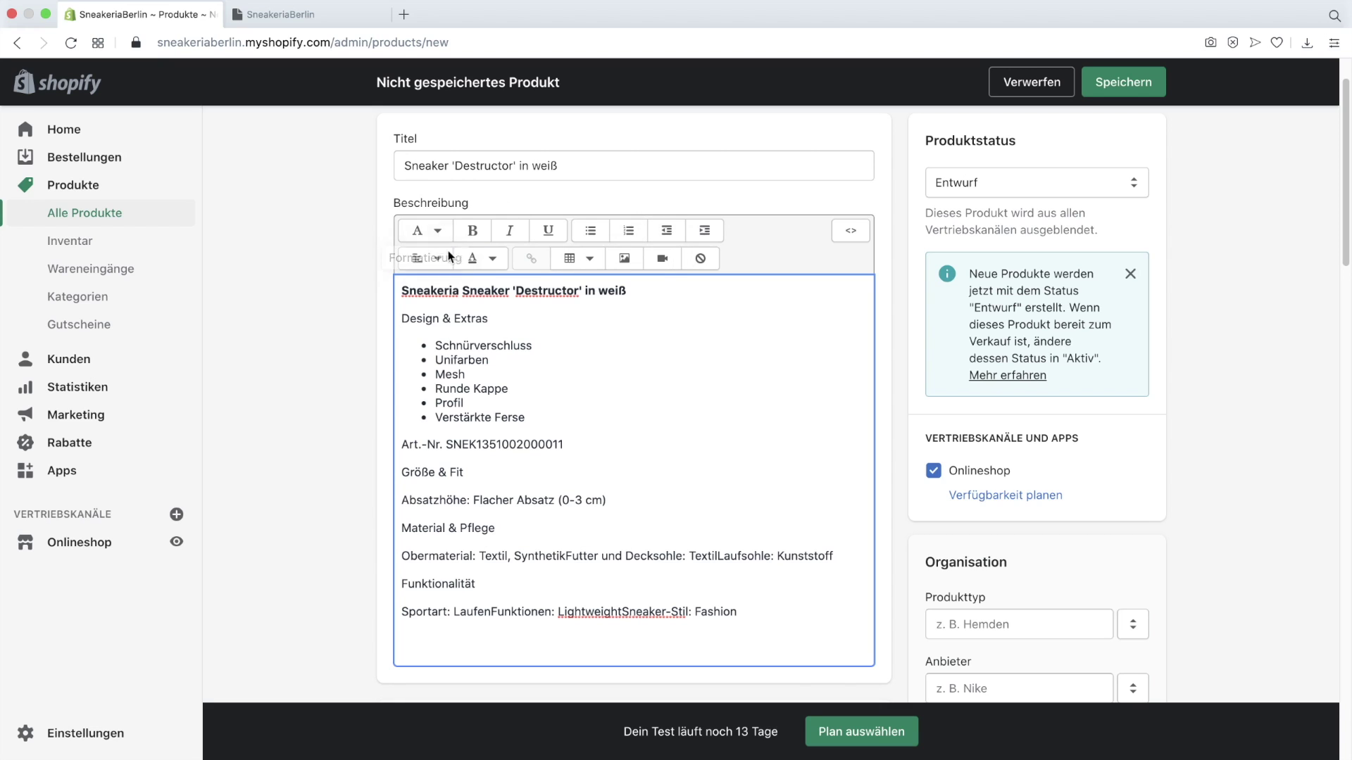
# Step: Add two blank lines after the last description line, which starts with "Sportart"
pyautogui.scroll(-1, 660, 258)
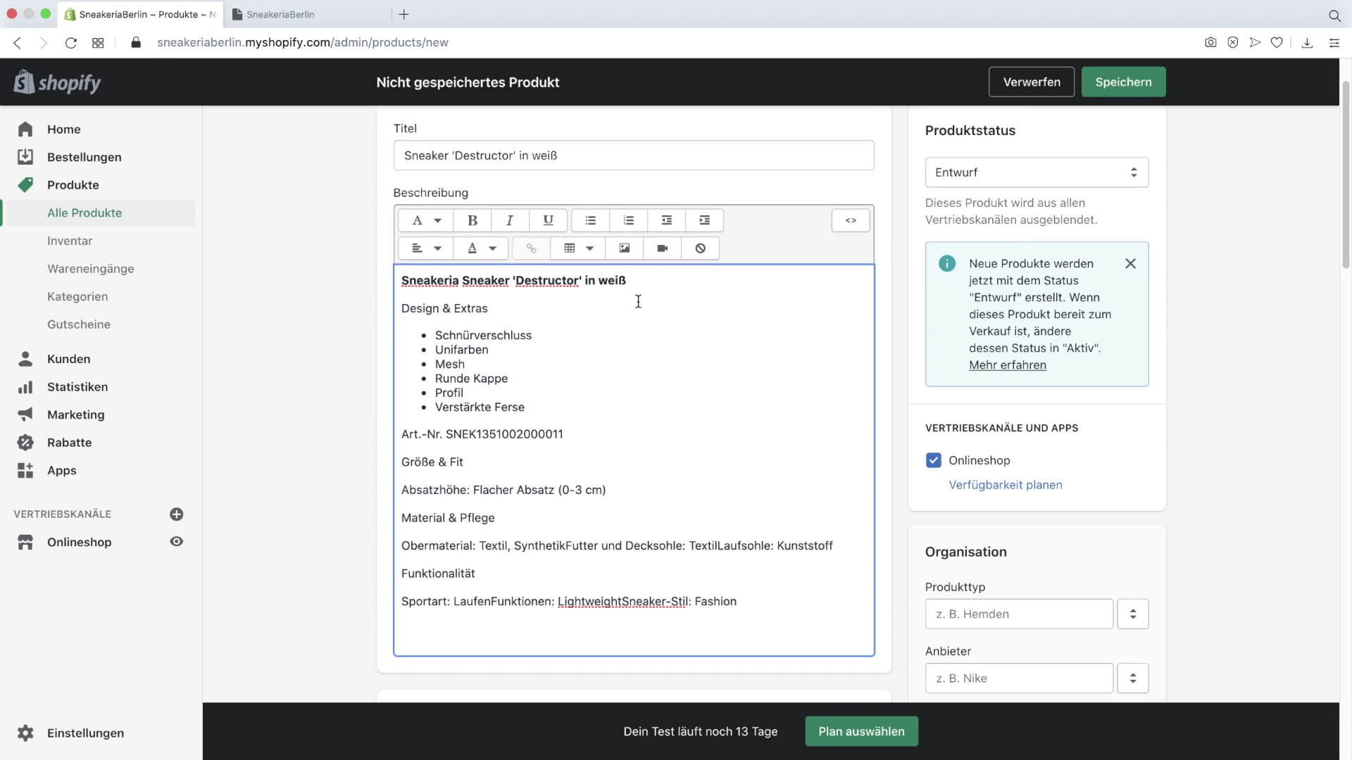
pyautogui.scroll(-1, 639, 301)
pyautogui.scroll(-2, 714, 553)
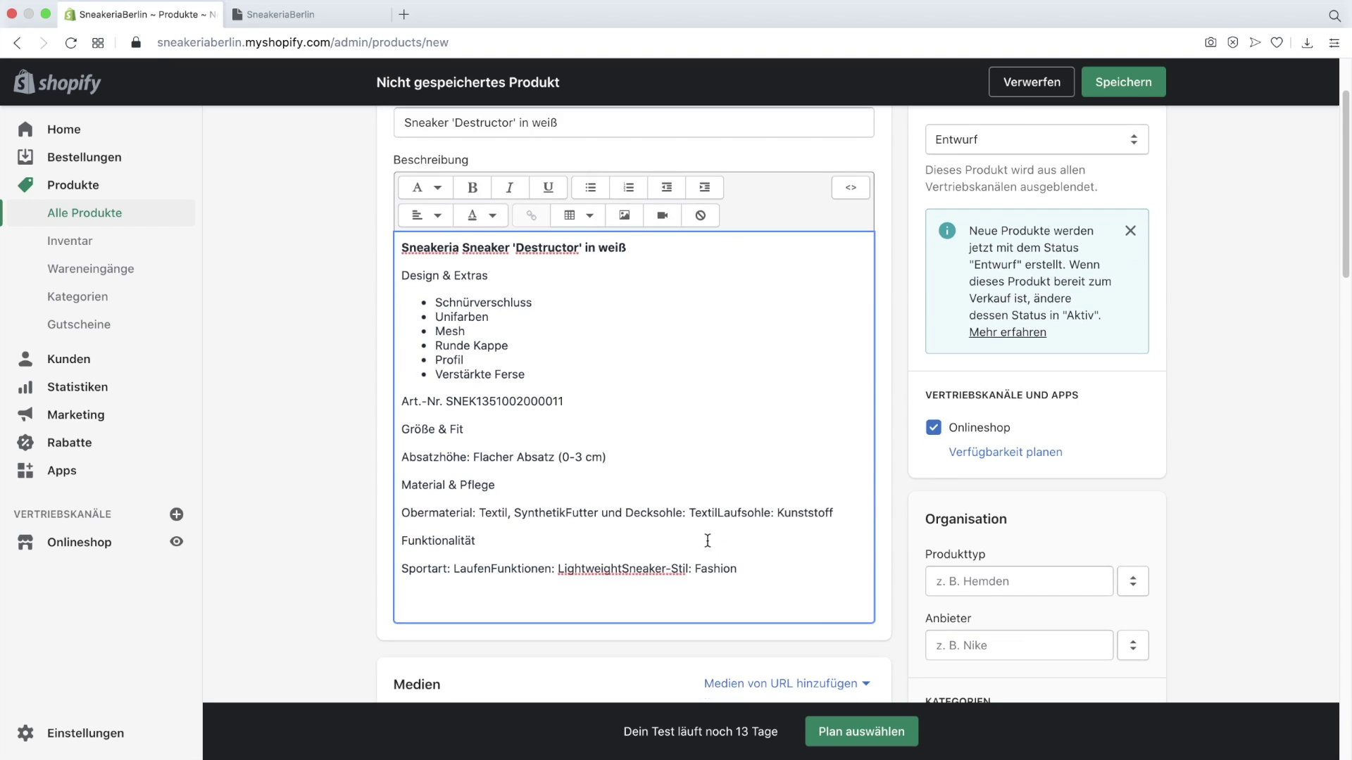
pyautogui.click(785, 565)
pyautogui.press('Return')
pyautogui.press('Return')
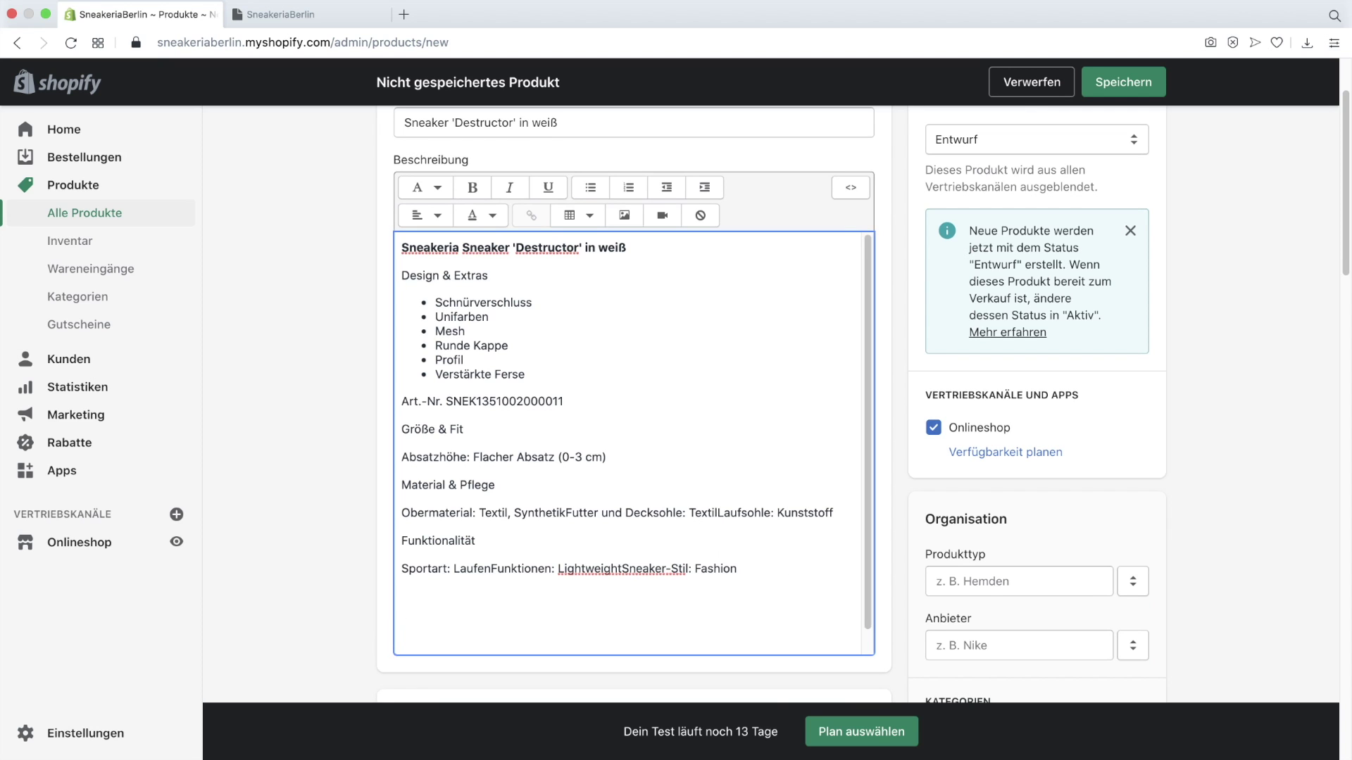
pyautogui.click(659, 217)
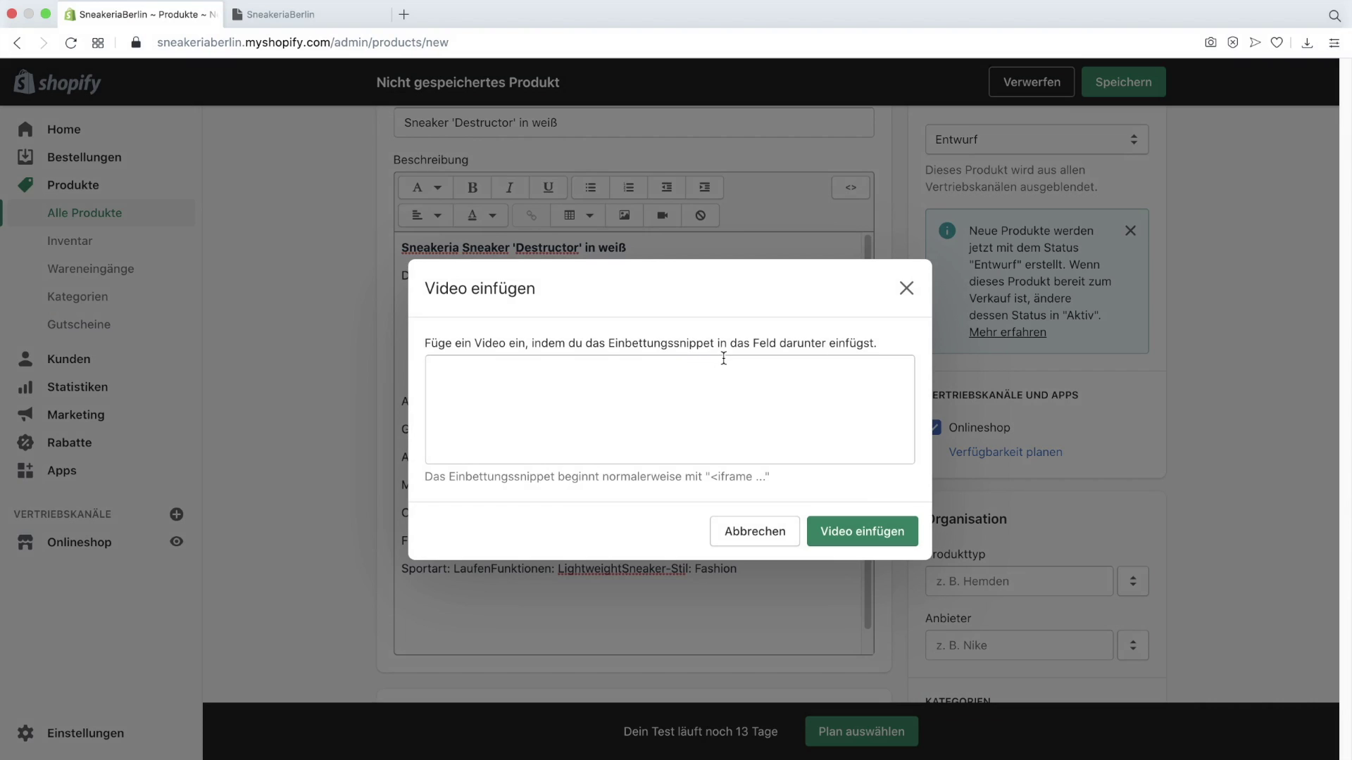
pyautogui.moveTo(714, 479); pyautogui.dragTo(765, 479)
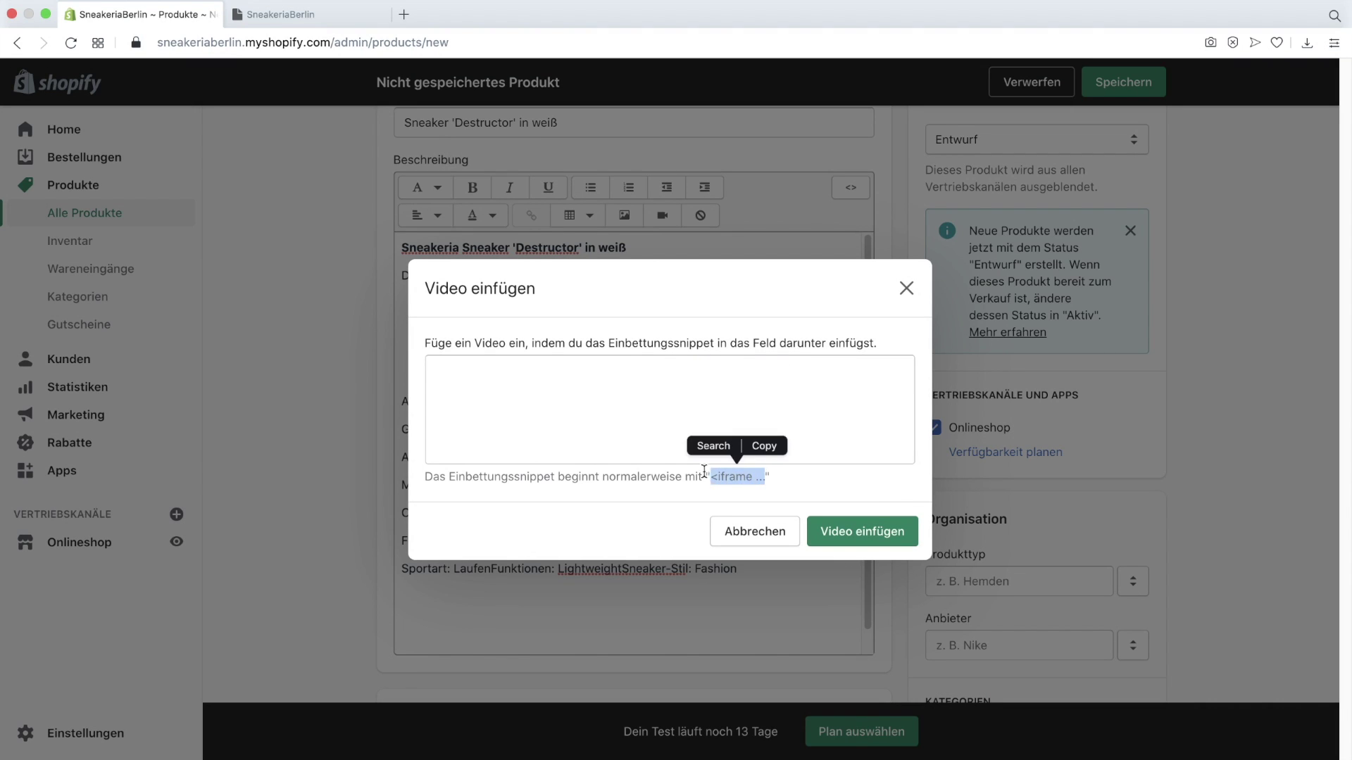
pyautogui.click(594, 388)
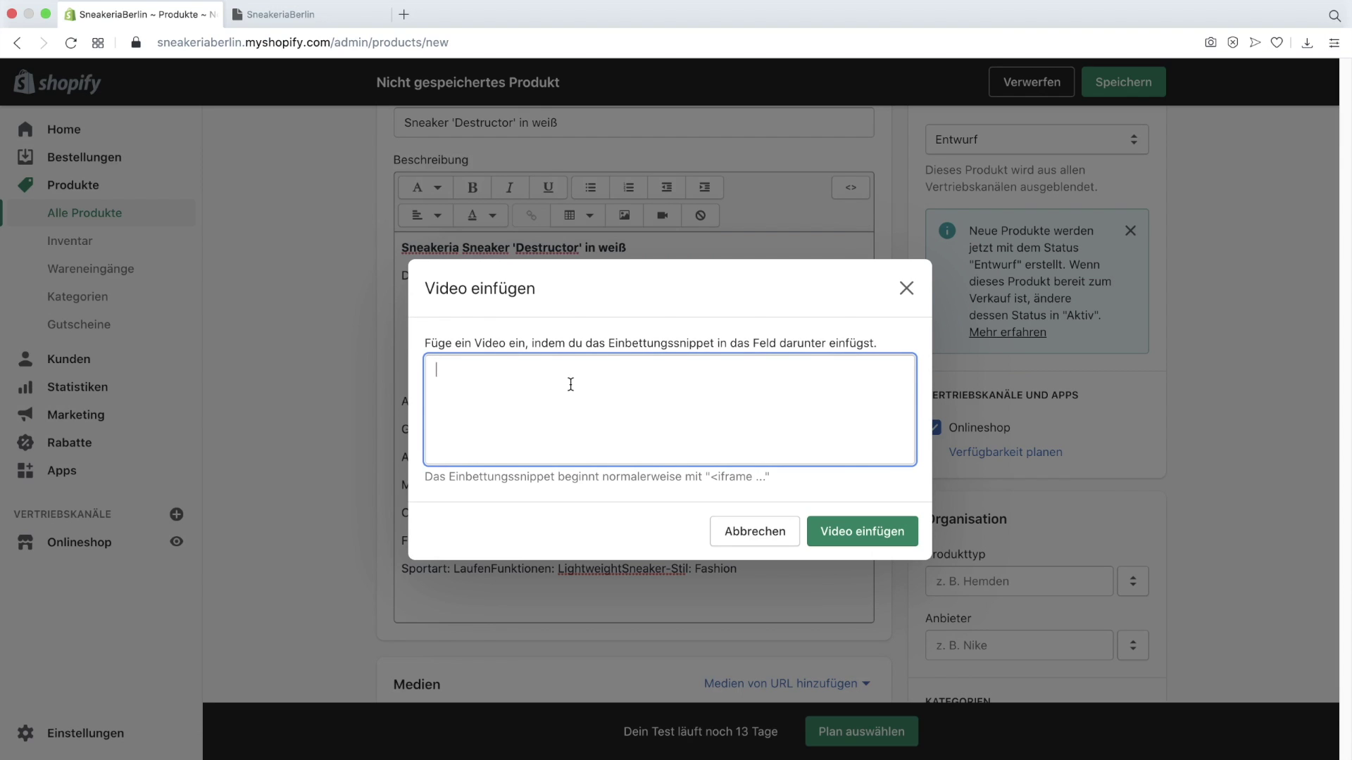
pyautogui.write('<iframe width="560" height="315" src="https://www.youtube.com/embed/yzs_9HPbhrg" frameborder="0" allow="accelerometer; autoplay; clipboard-write; encrypted-media; gyroscope; picture-in-picture" allowfullscreen></iframe>')
pyautogui.click(889, 537)
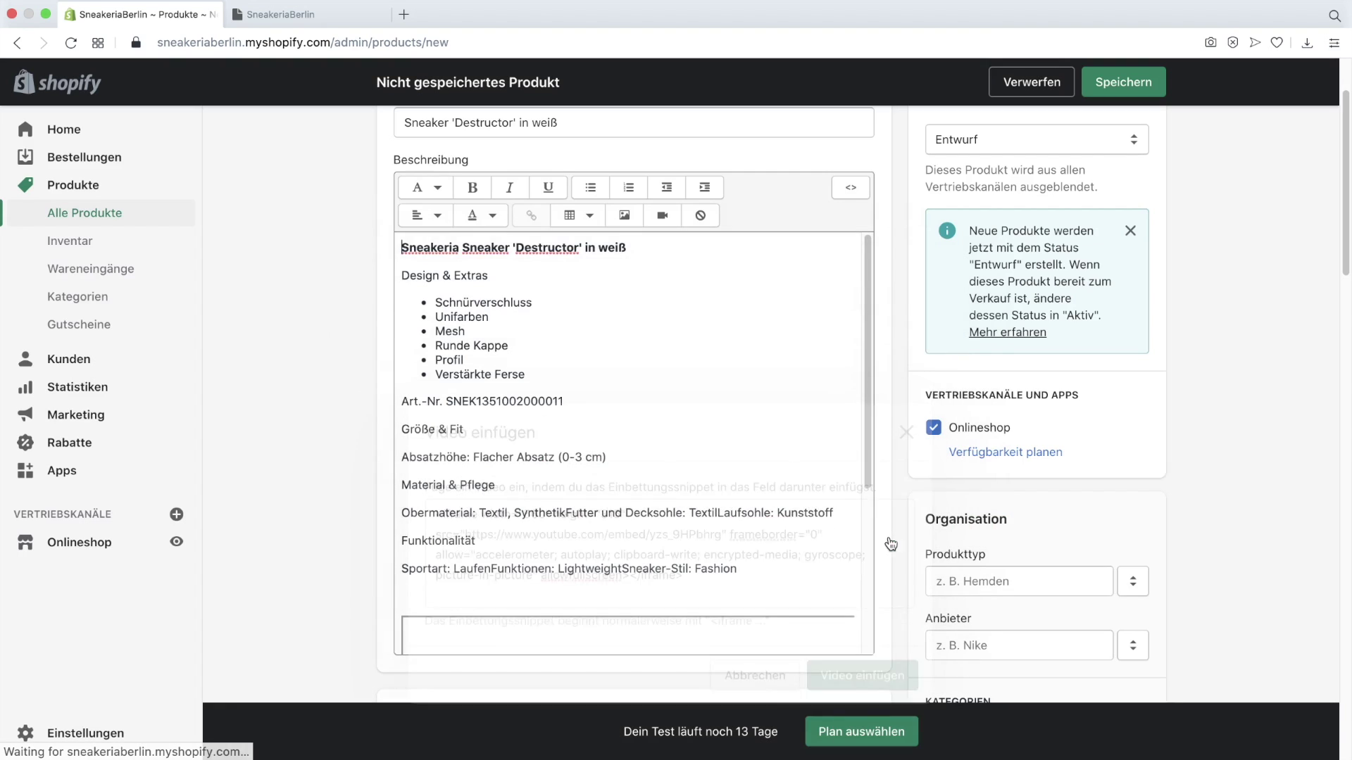
pyautogui.scroll(-5, 828, 506)
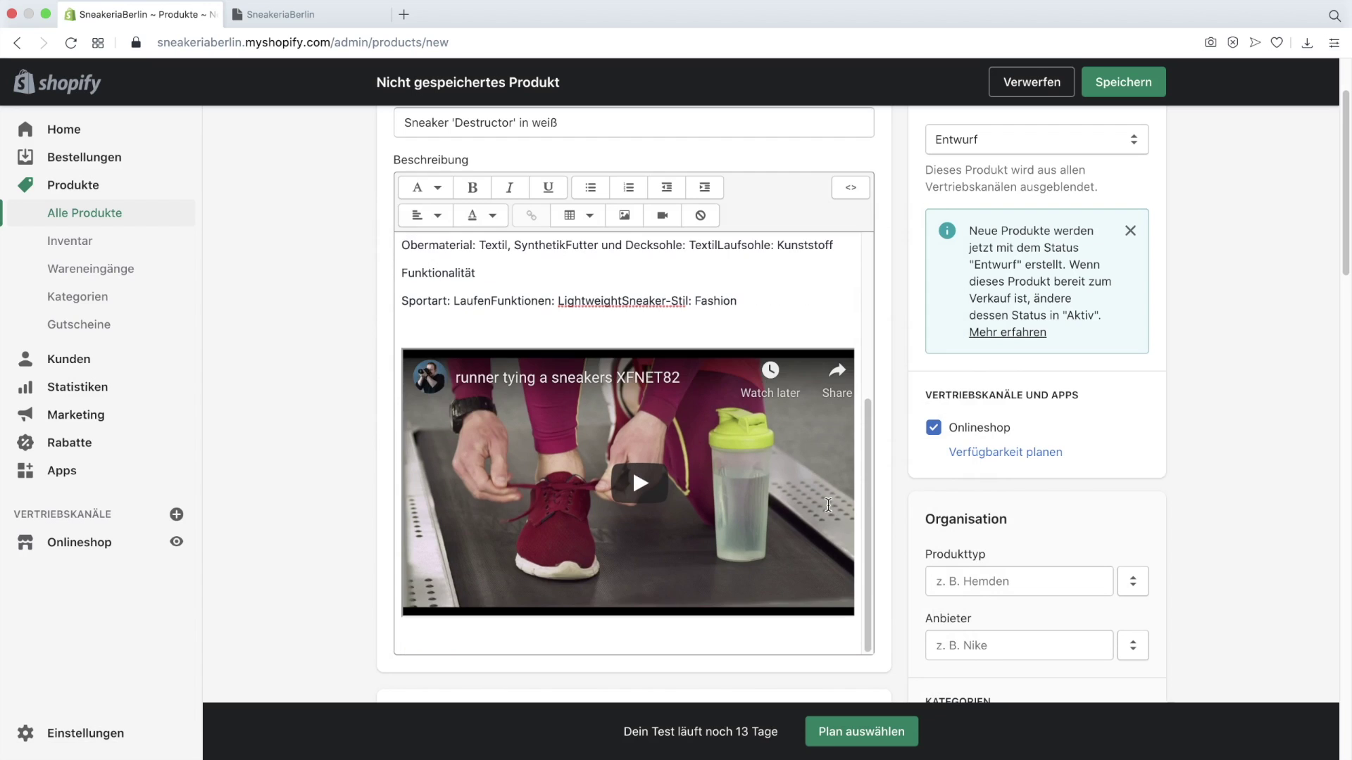
pyautogui.scroll(4, 828, 505)
pyautogui.scroll(-4, 828, 505)
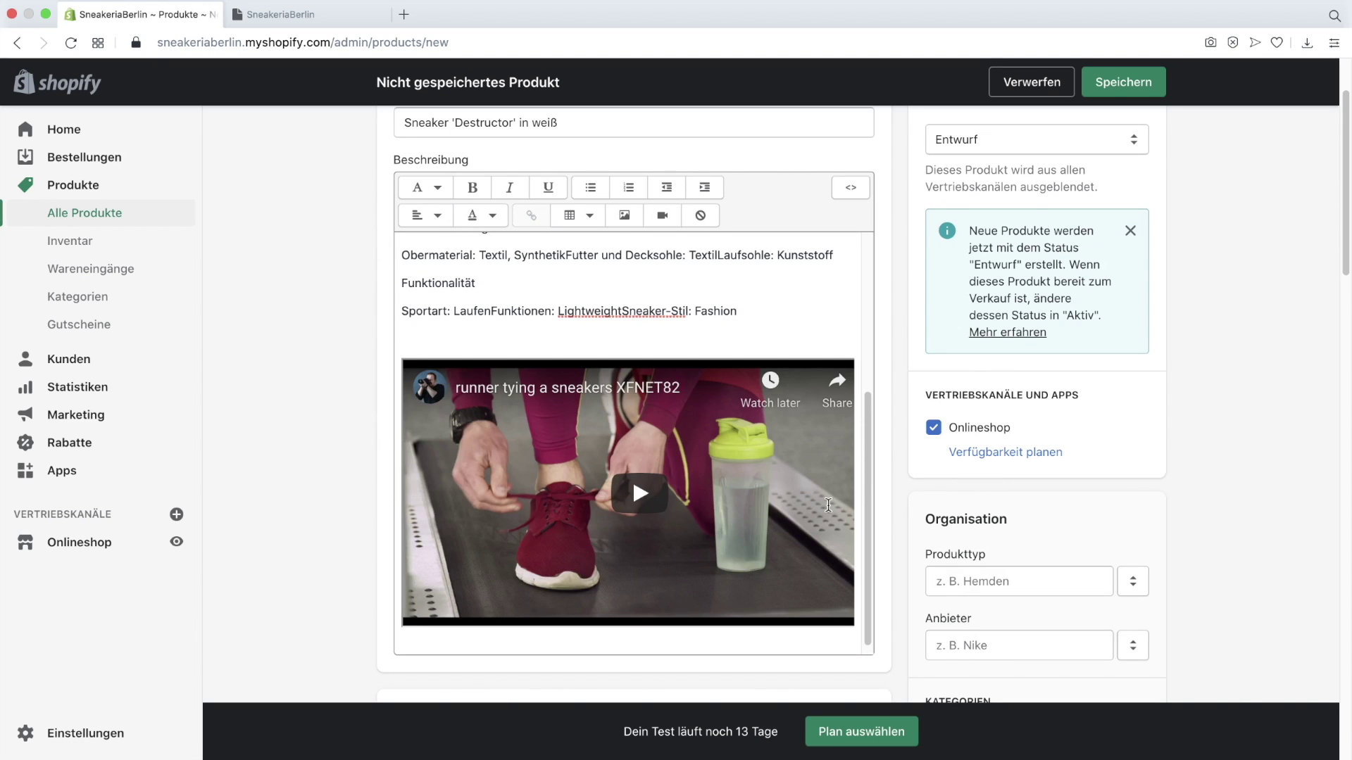
pyautogui.scroll(5, 828, 506)
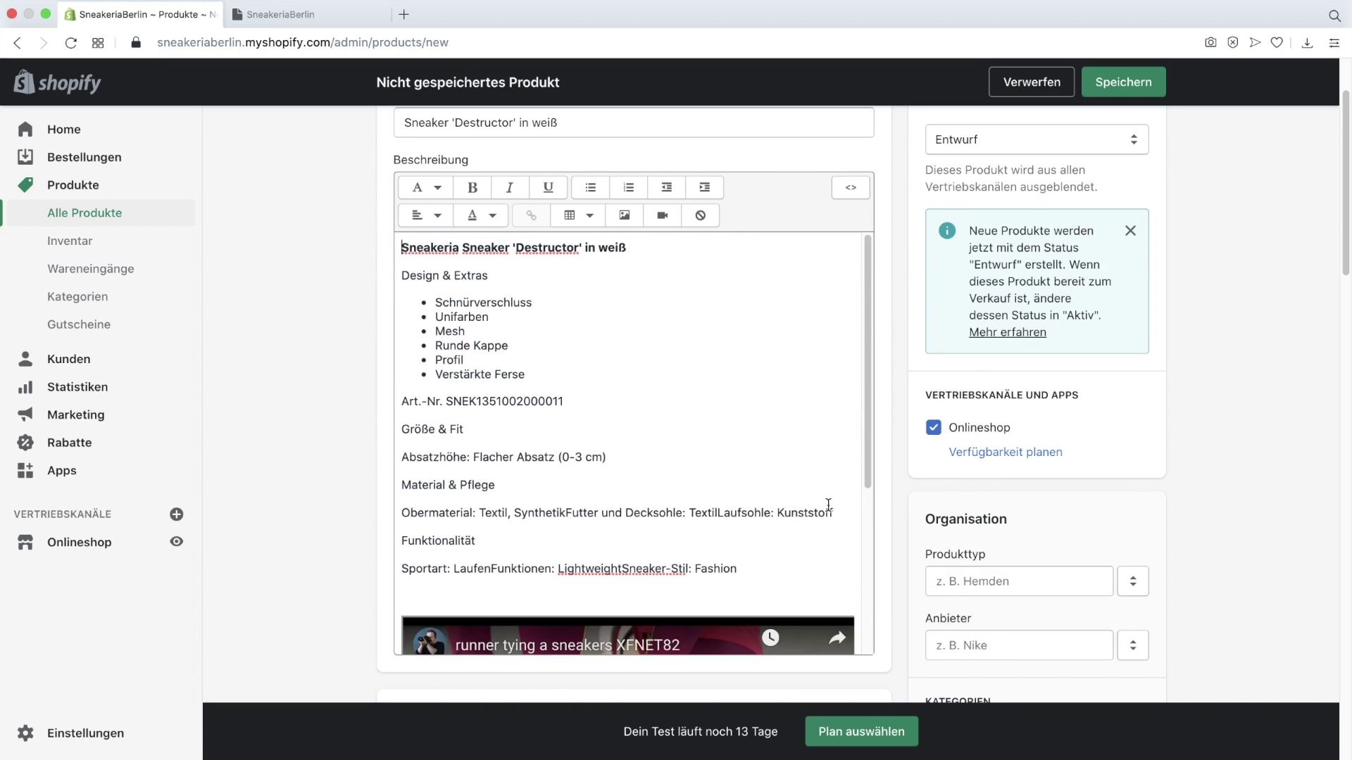
# Step: Set the product's Produkttyp to the new type "Sneaker"
pyautogui.scroll(3, 1061, 481)
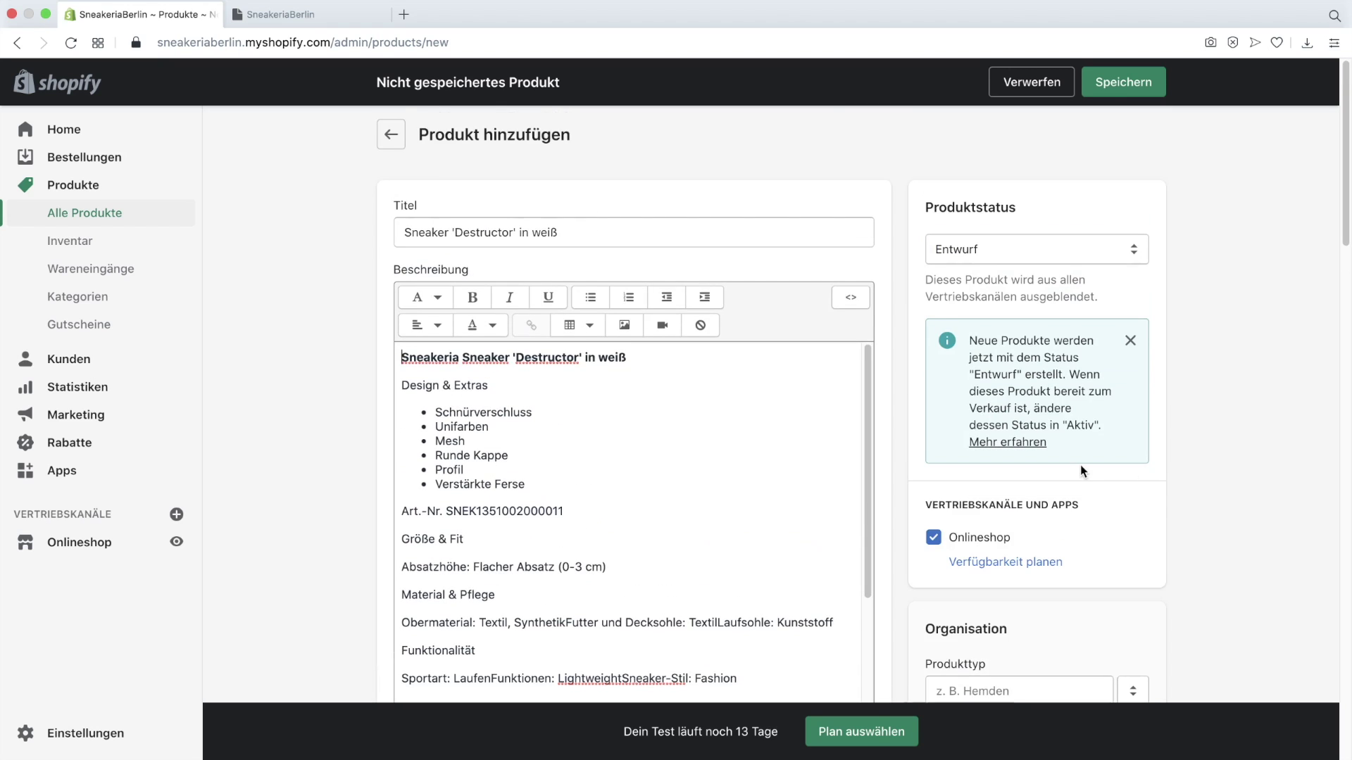
pyautogui.scroll(-1, 1087, 472)
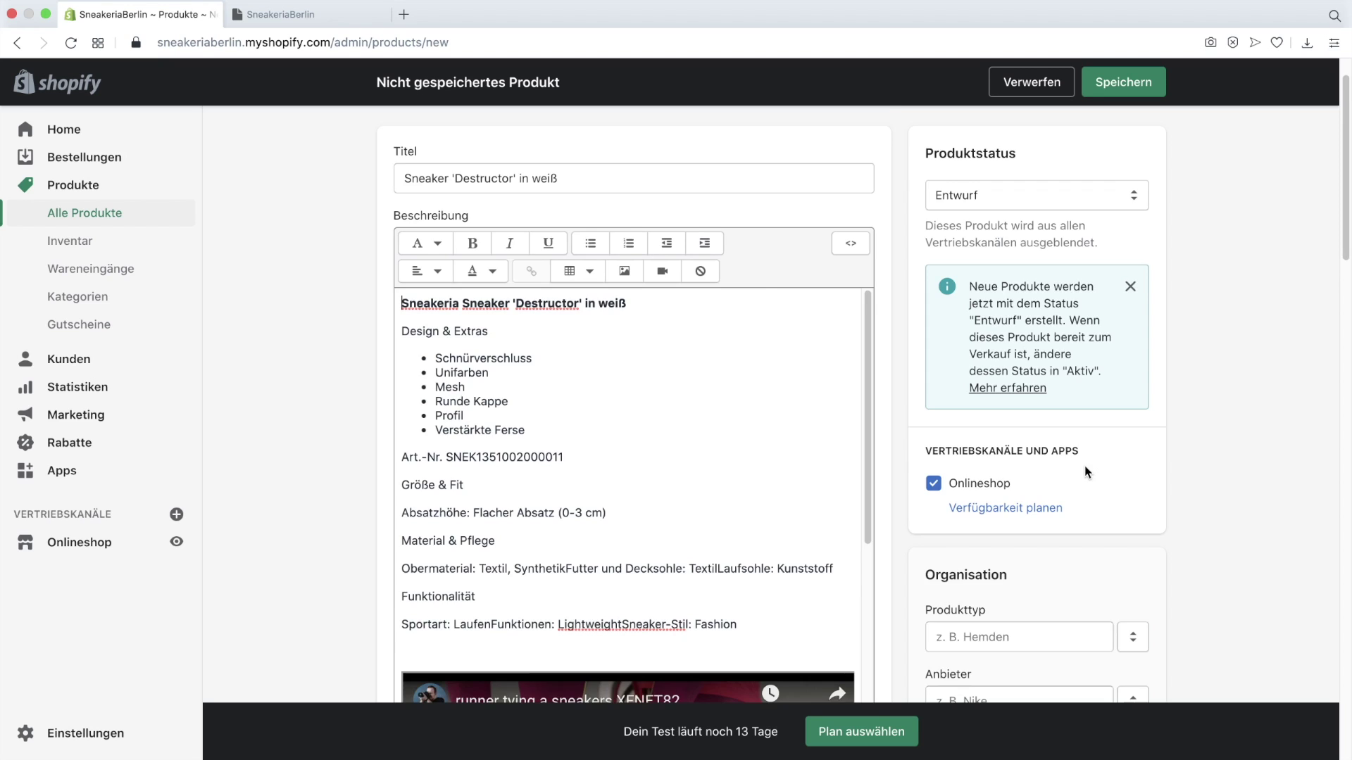
pyautogui.scroll(-3, 1205, 484)
pyautogui.click(1043, 488)
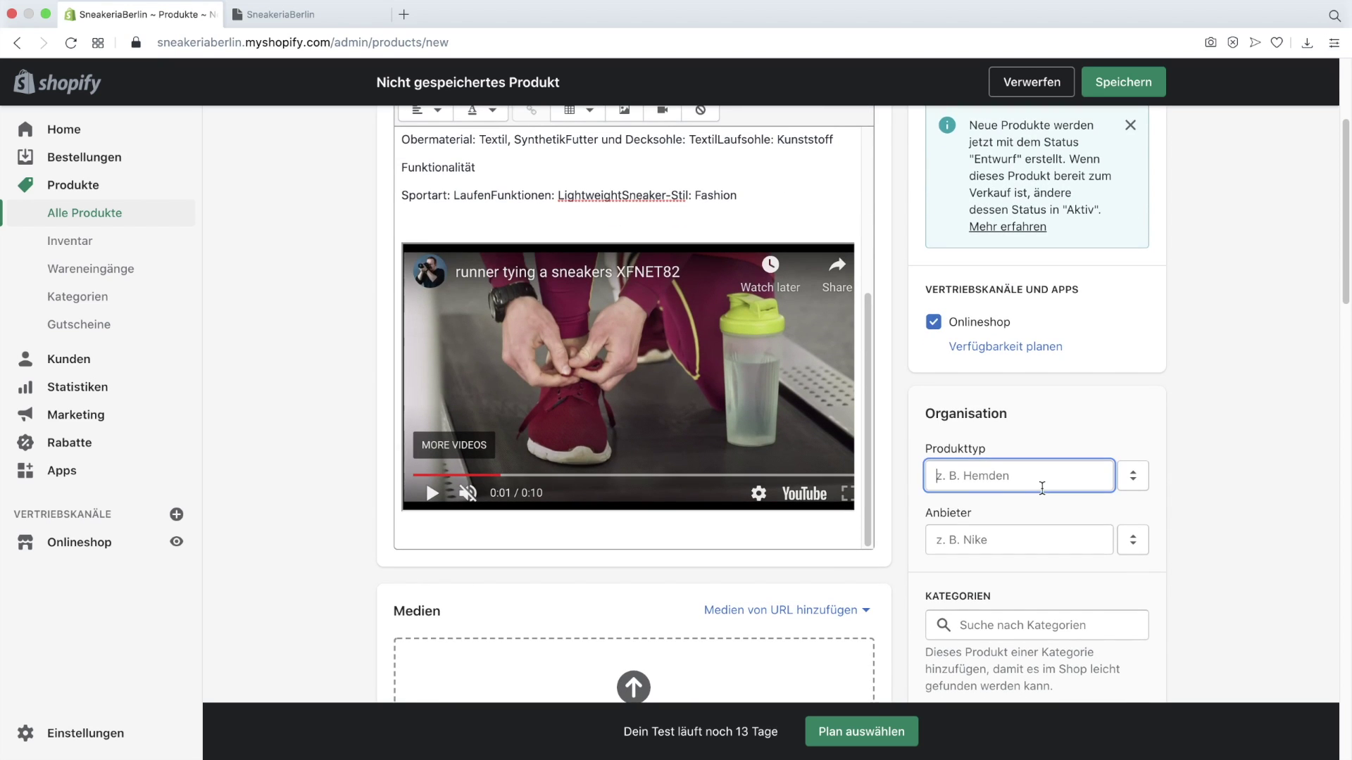
pyautogui.write('Sneaker')
pyautogui.click(1005, 512)
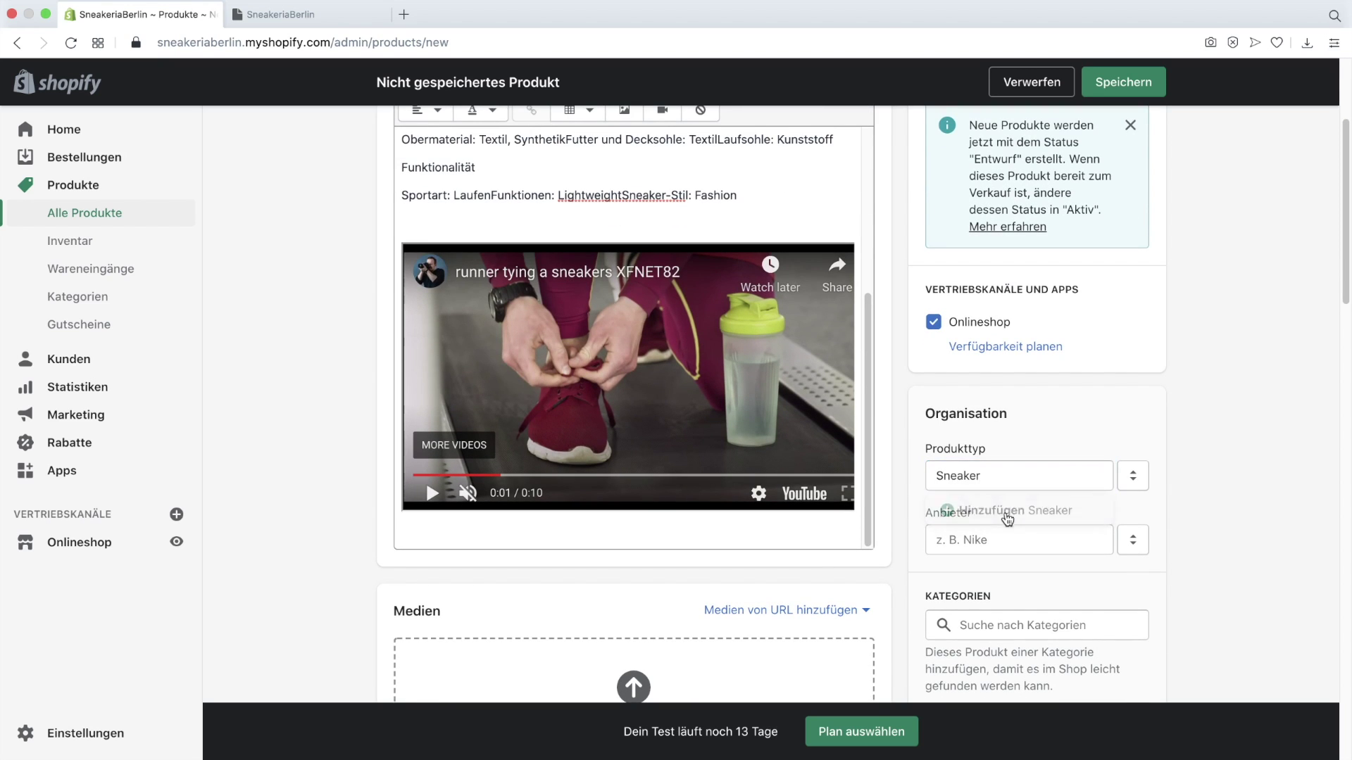
# Step: Enter "Sneakeria" as the product's Anbieter
pyautogui.click(1021, 540)
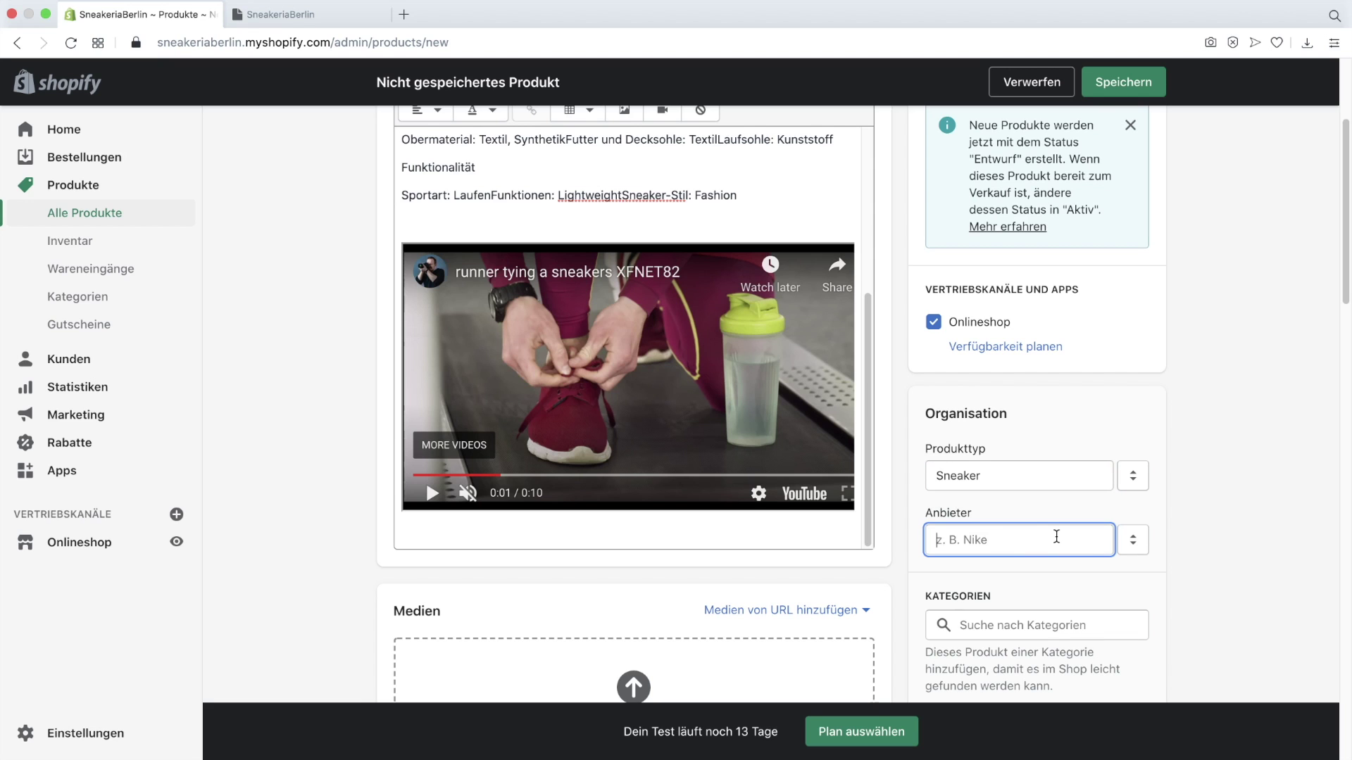
pyautogui.click(1135, 545)
pyautogui.scroll(-5, 1215, 560)
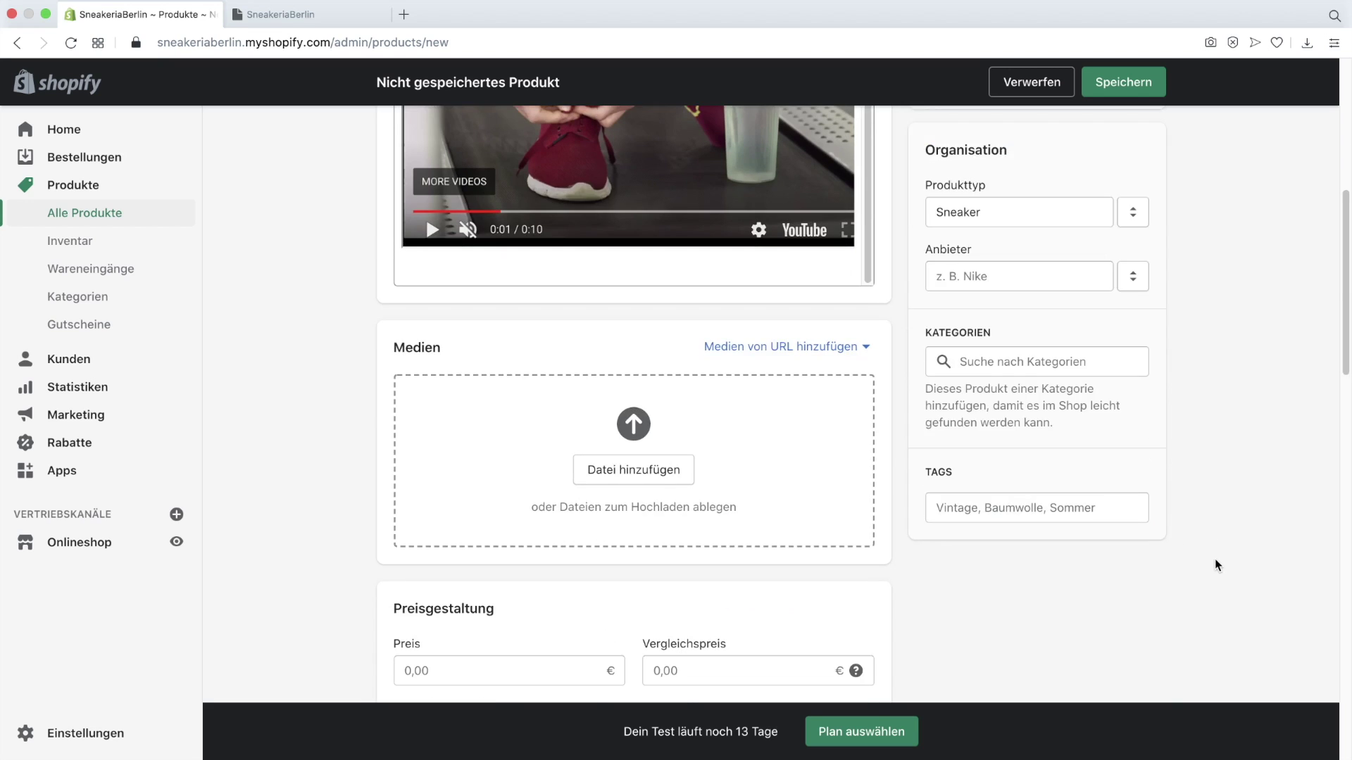
pyautogui.scroll(2, 1215, 563)
pyautogui.click(984, 381)
pyautogui.write('Sneakeria')
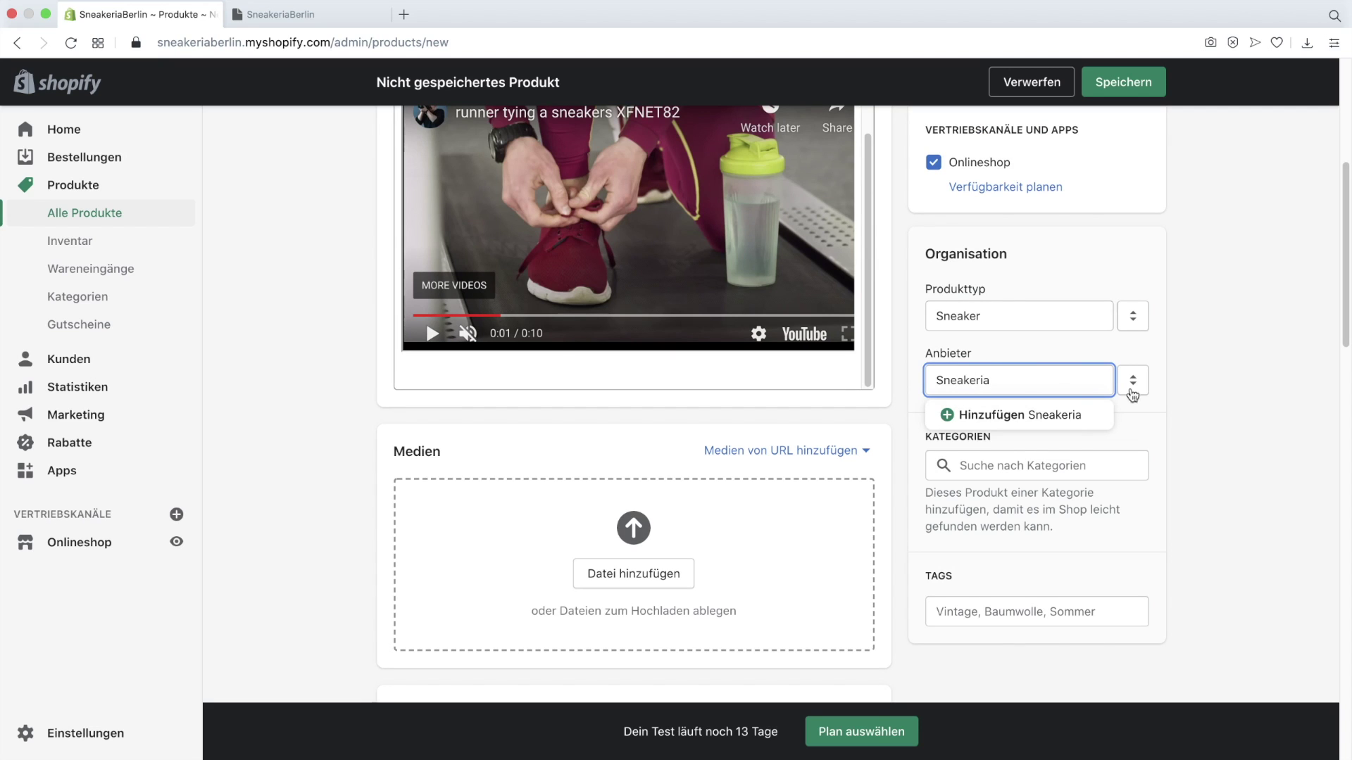
pyautogui.click(1133, 393)
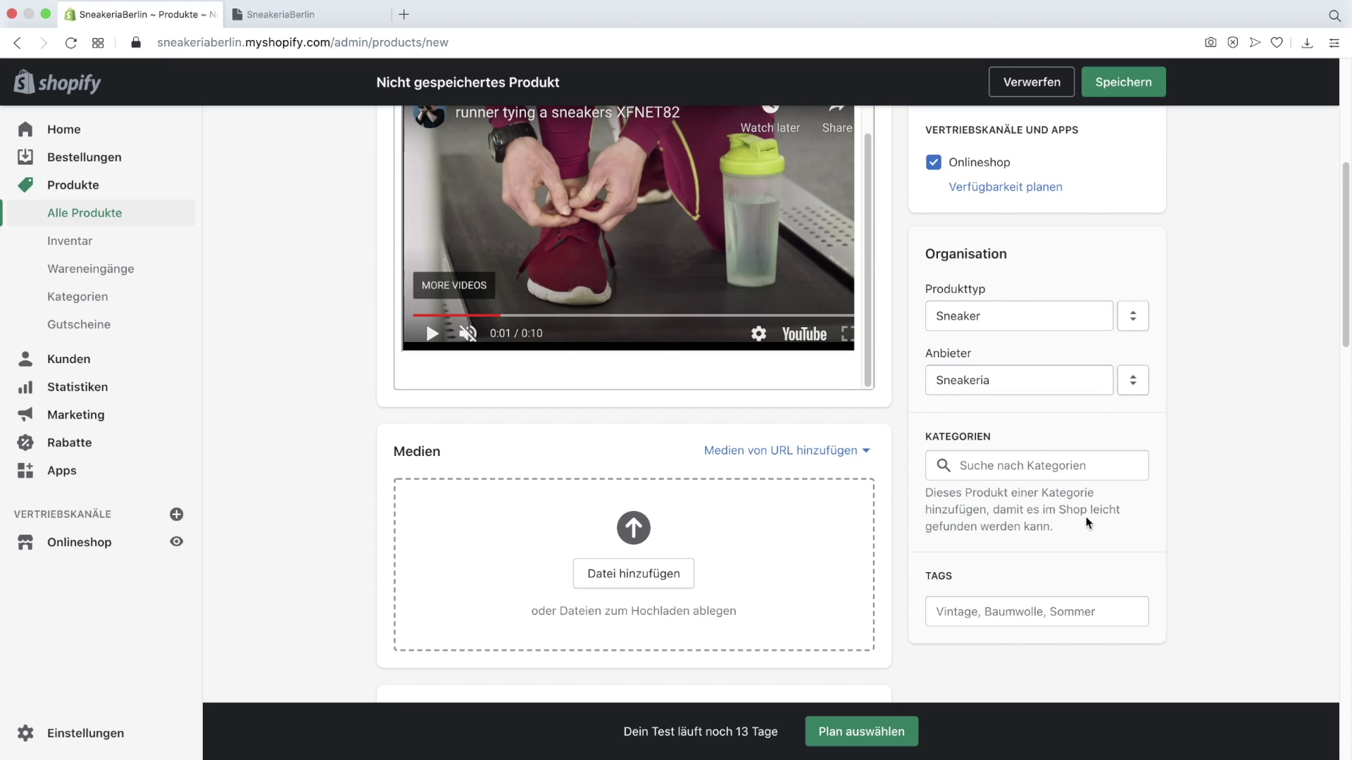
# Step: Add the tags "sneaker" and "schuhe" to the product
pyautogui.scroll(-2, 1054, 476)
pyautogui.click(1037, 525)
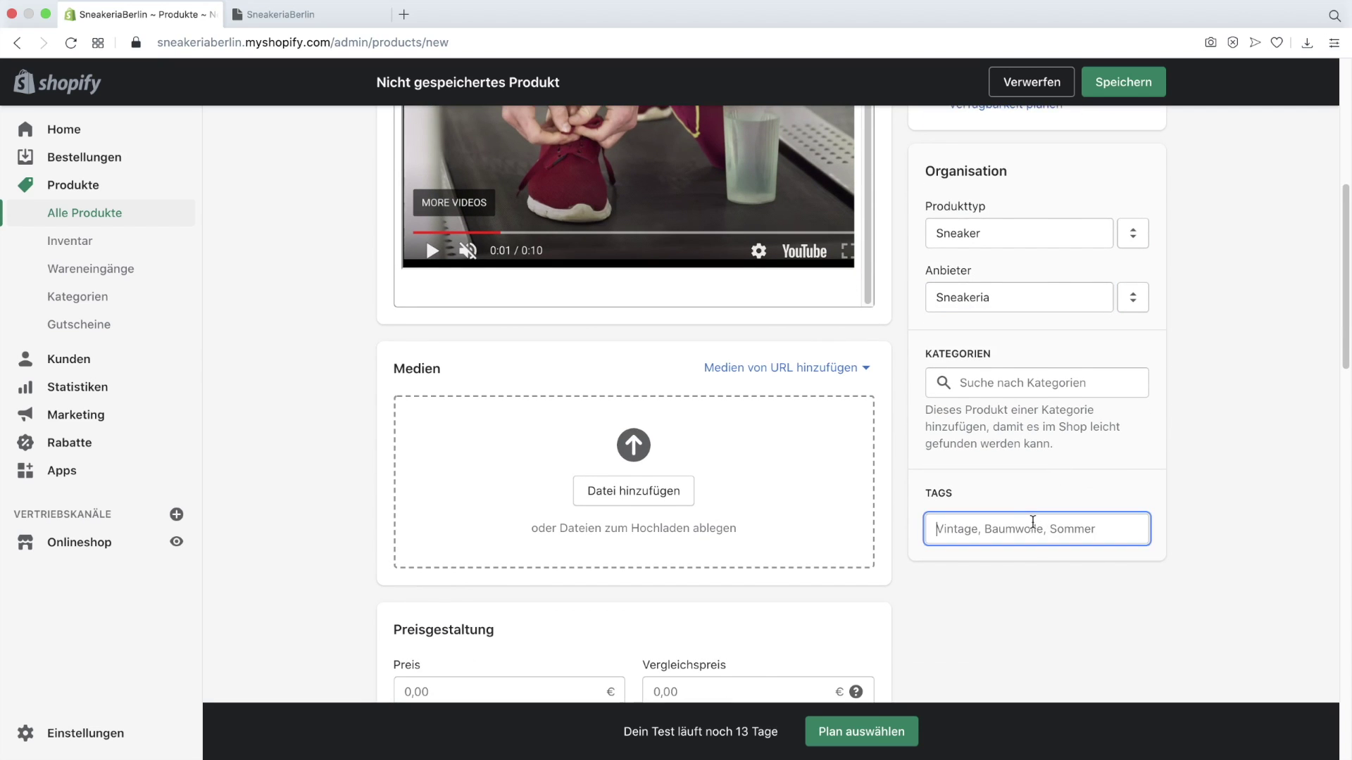
pyautogui.write('sneaker')
pyautogui.press('Return')
pyautogui.write('schuhe')
pyautogui.press('Return')
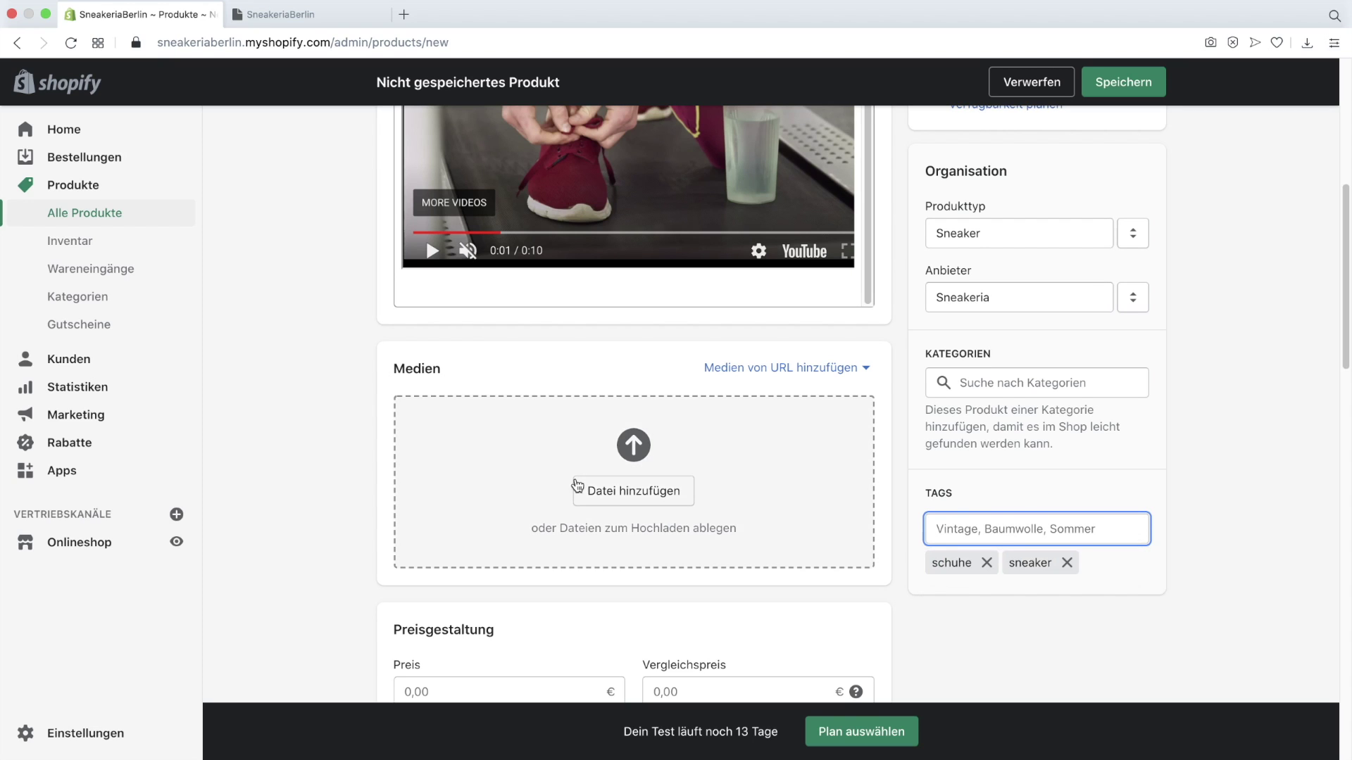
# Step: Upload the two white sneaker photos to the product's Medien and briefly preview the one with sunglasses on grass
pyautogui.click(648, 493)
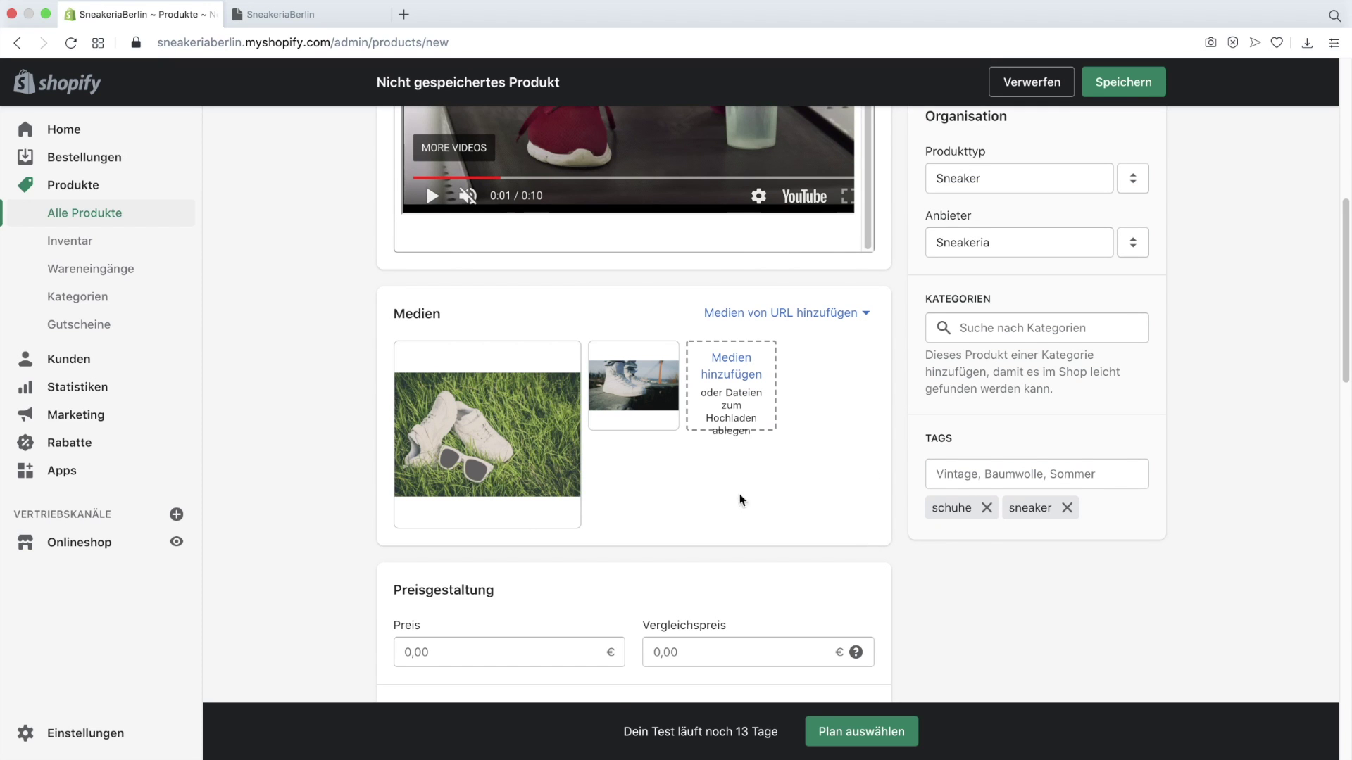
pyautogui.click(493, 430)
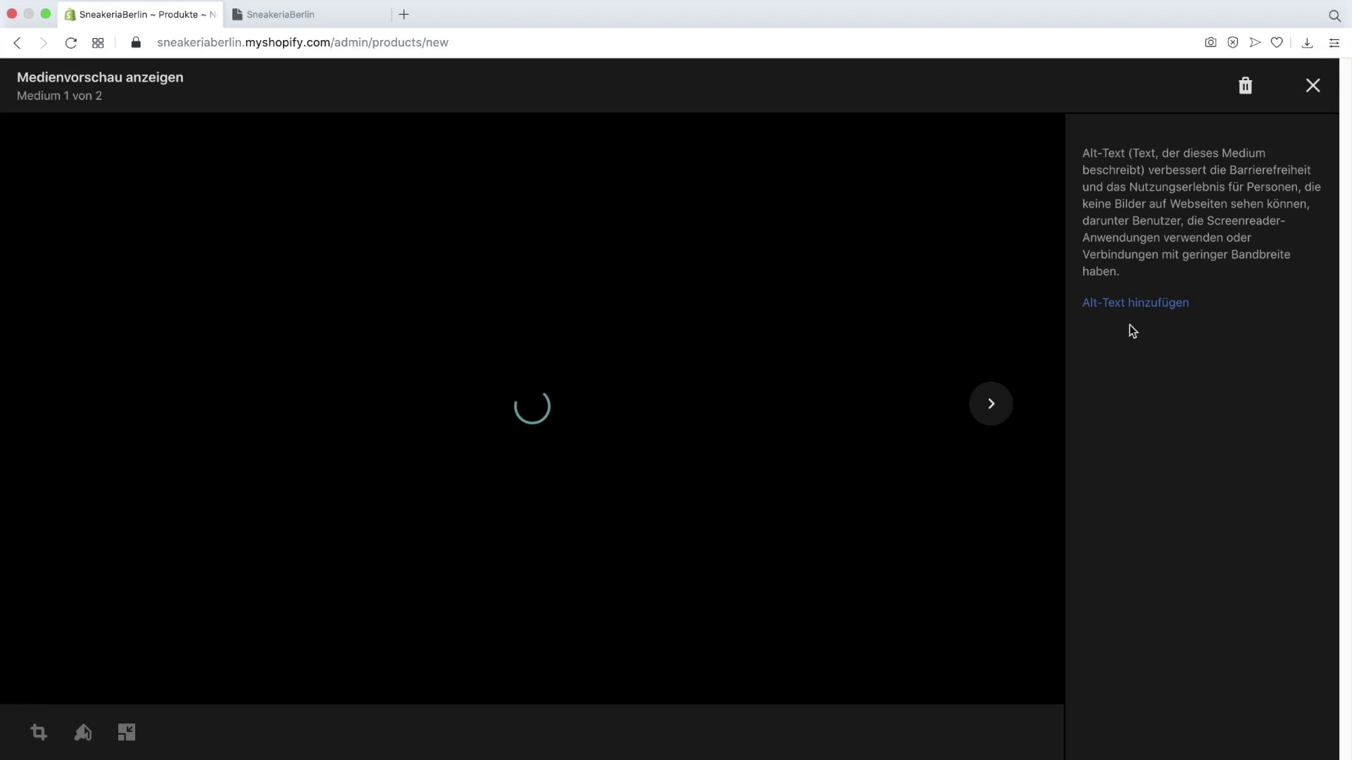
pyautogui.click(1311, 87)
# Step: Set the product's Preis to 49,99 € and its Vergleichspreis to 59,99 €
pyautogui.scroll(-3, 928, 582)
pyautogui.scroll(-1, 928, 587)
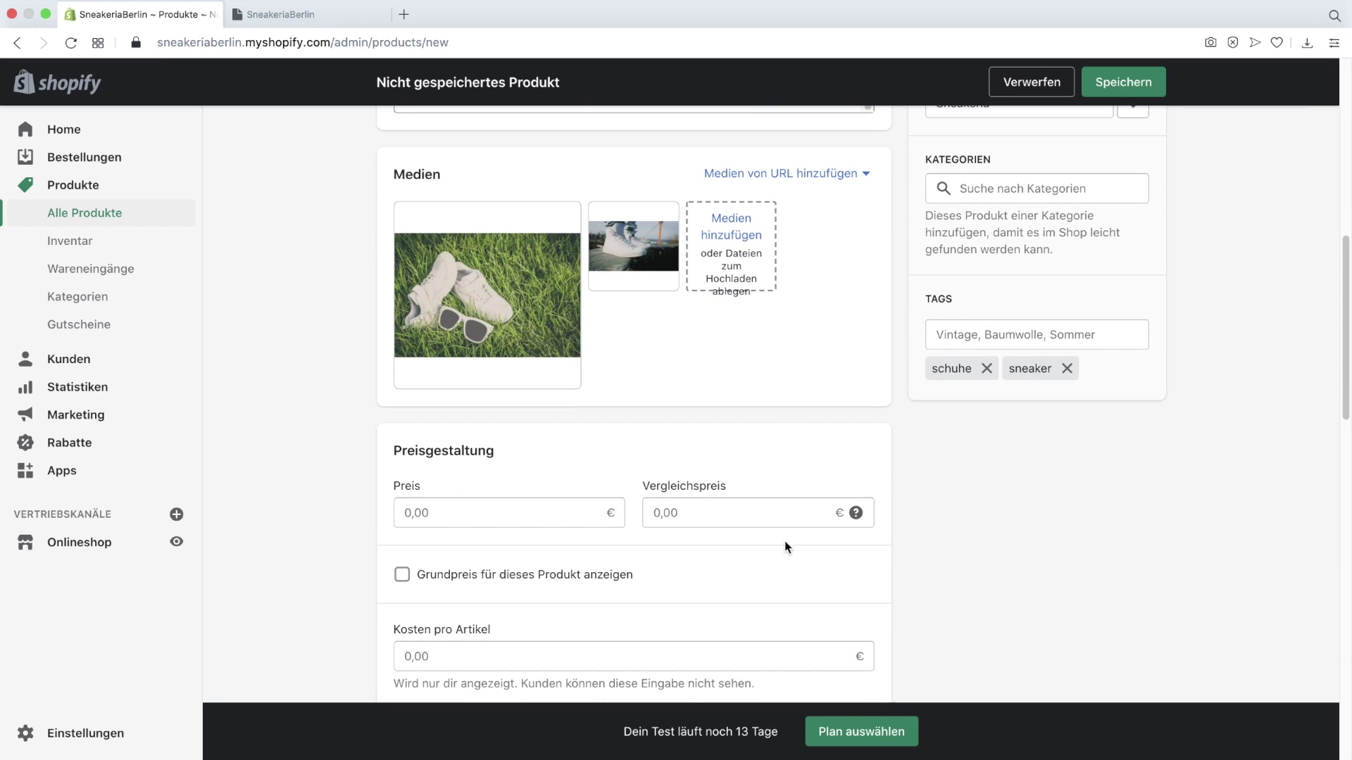
pyautogui.click(468, 505)
pyautogui.write('49,99')
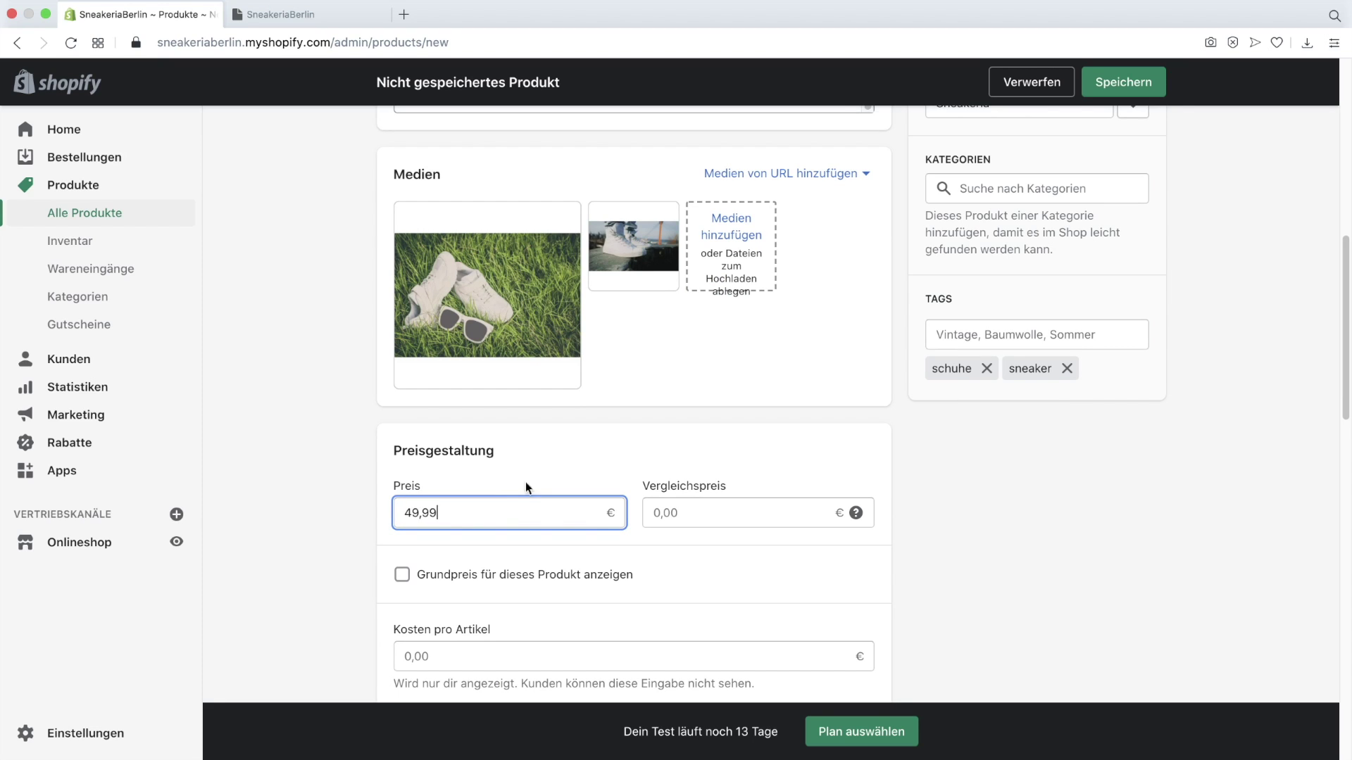
pyautogui.click(969, 525)
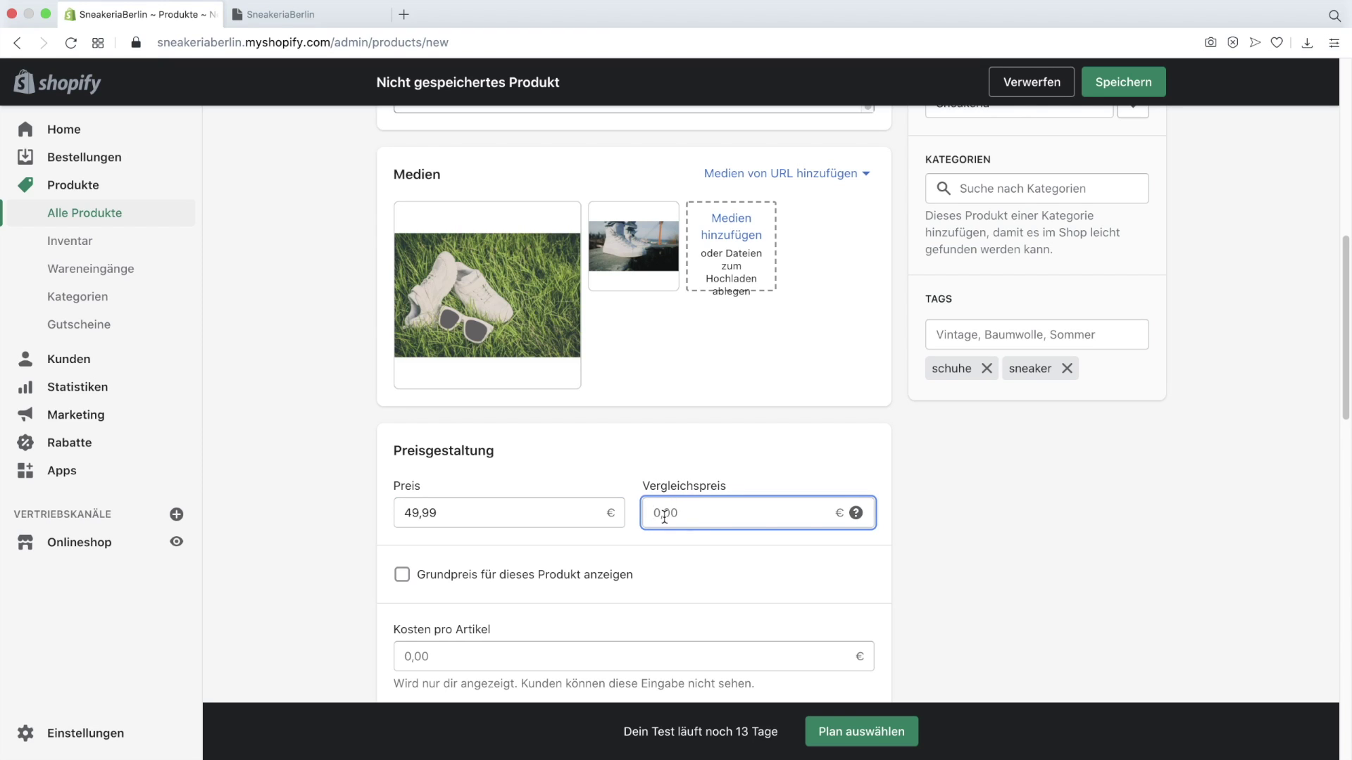
pyautogui.write('5')
pyautogui.click(1003, 532)
pyautogui.scroll(-5, 945, 566)
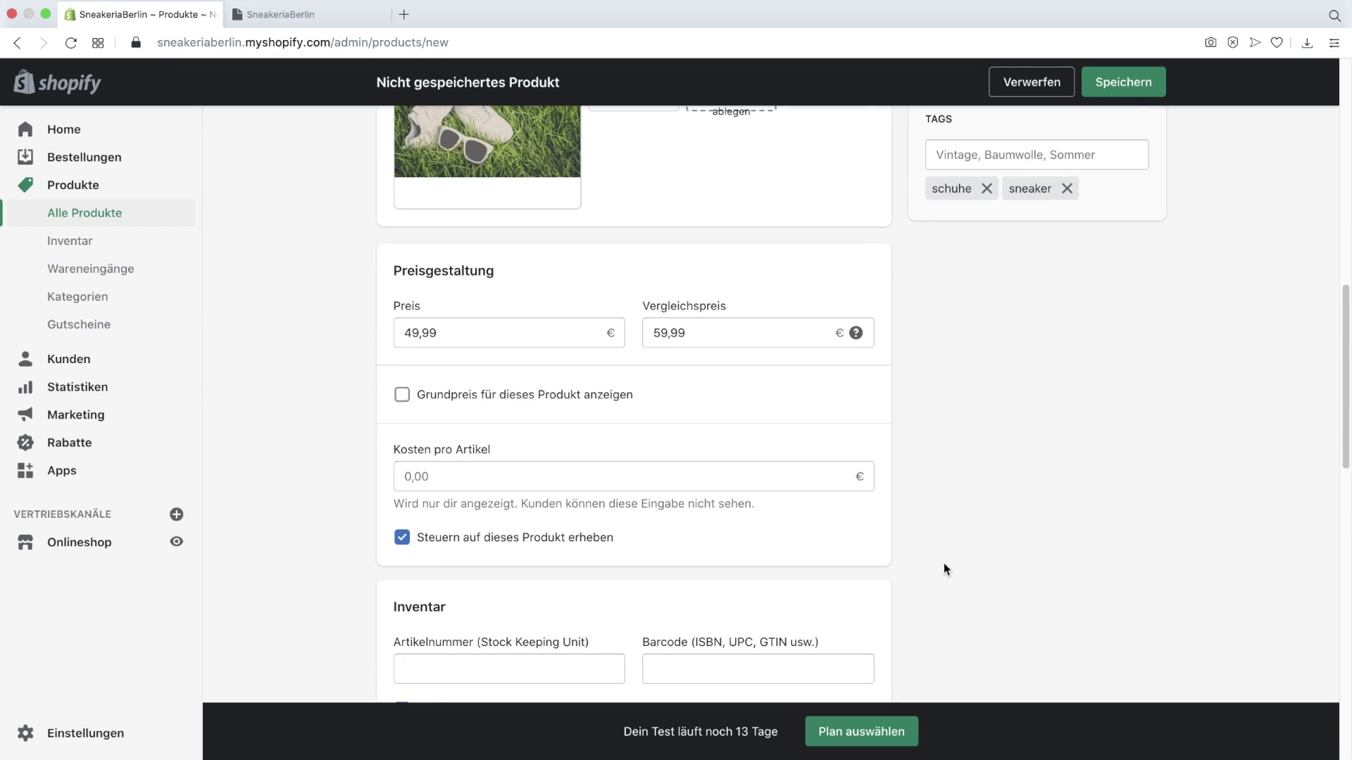
pyautogui.scroll(-5, 943, 564)
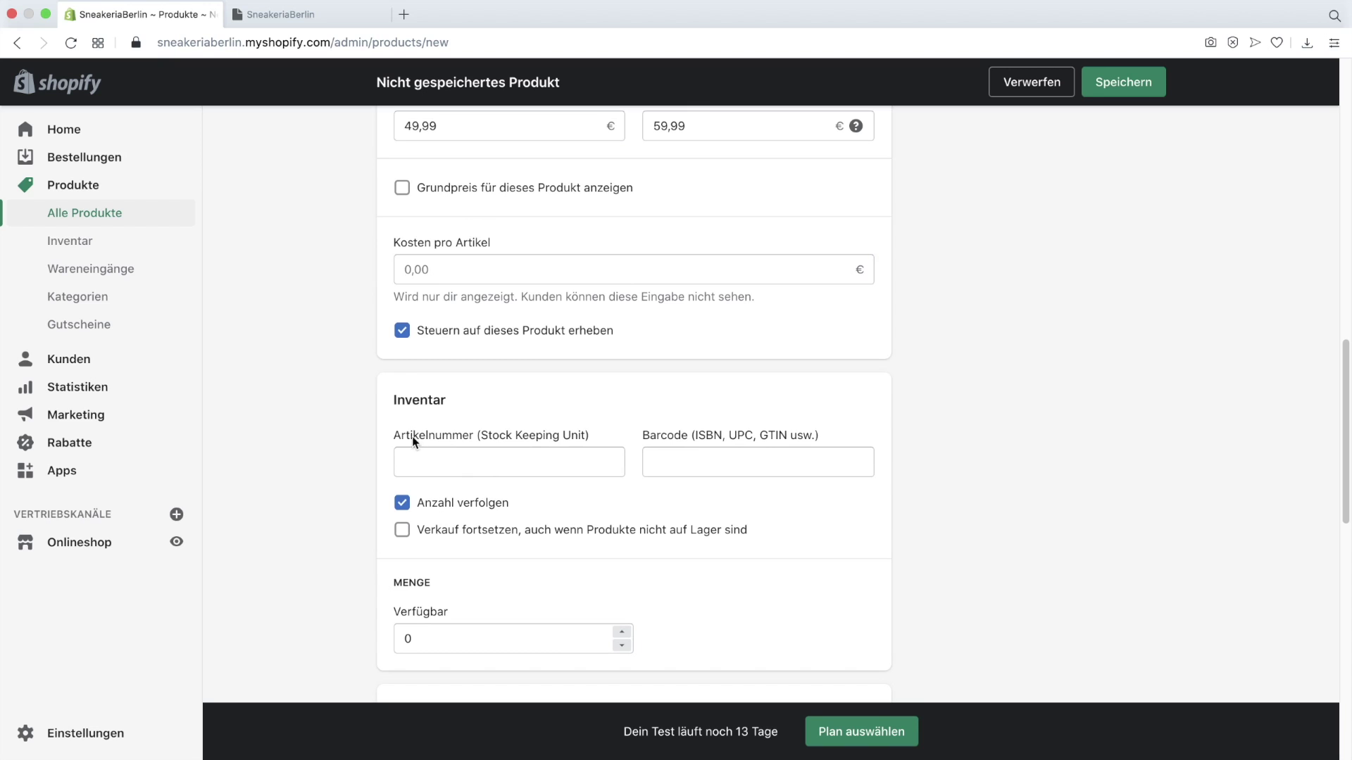
# Step: Set the product's available quantity to 15 and allow sales to continue when it is out of stock
pyautogui.scroll(-3, 719, 435)
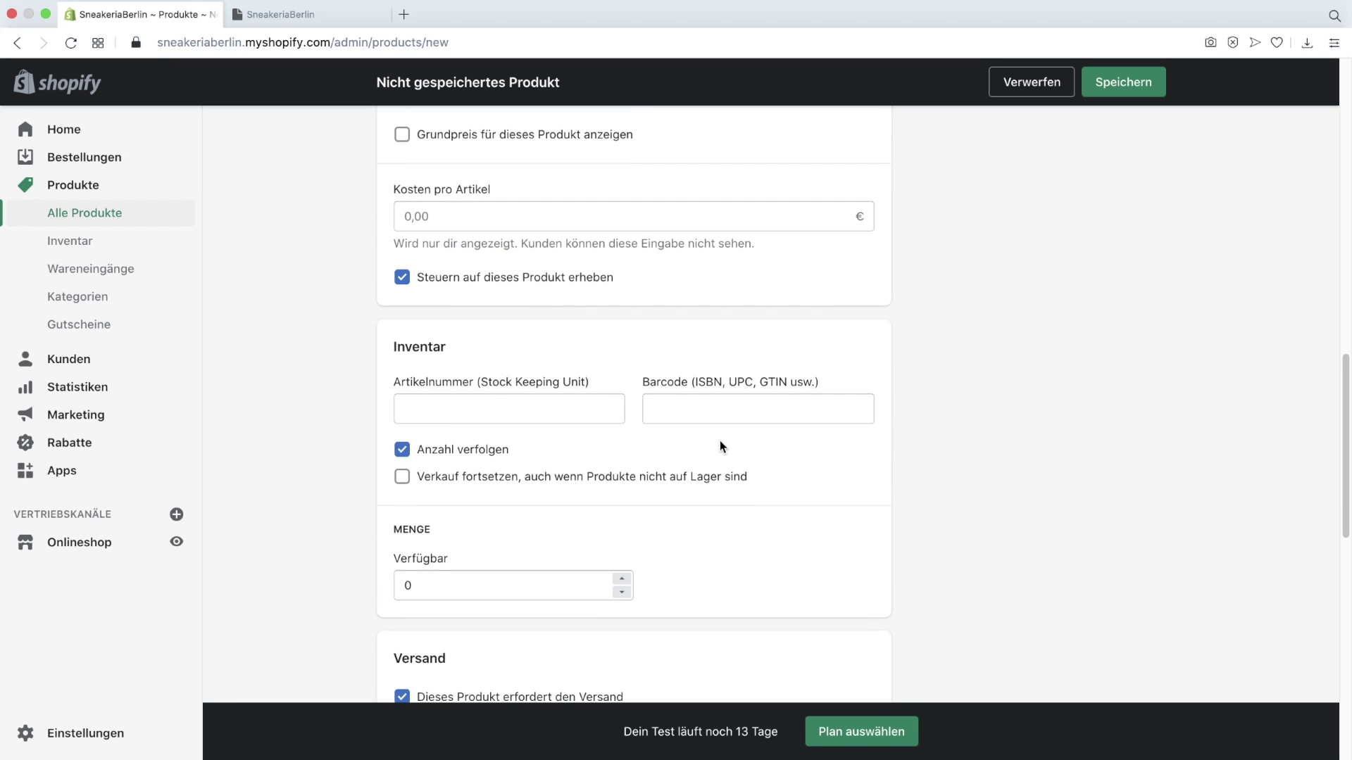
pyautogui.click(623, 548)
pyautogui.press('BackSpace')
pyautogui.write('14')
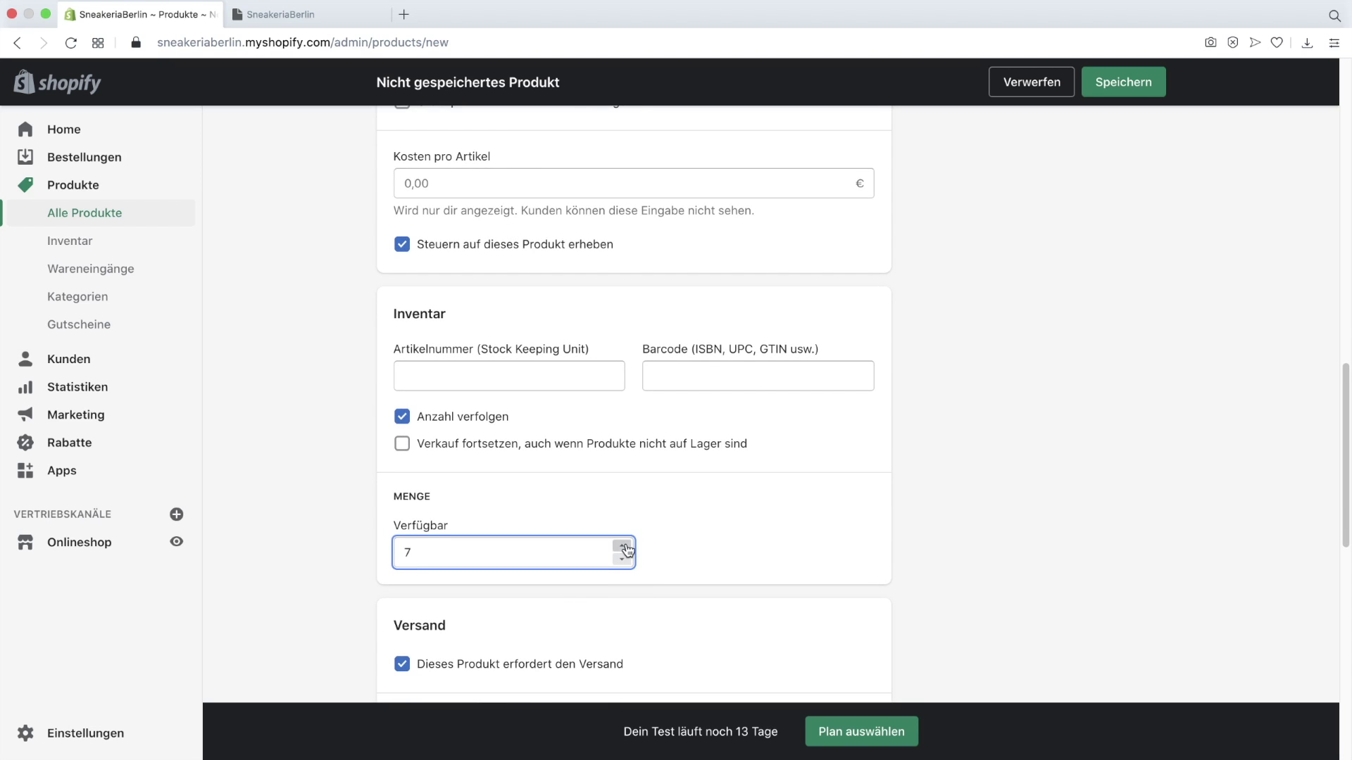
pyautogui.scroll(-6, 978, 581)
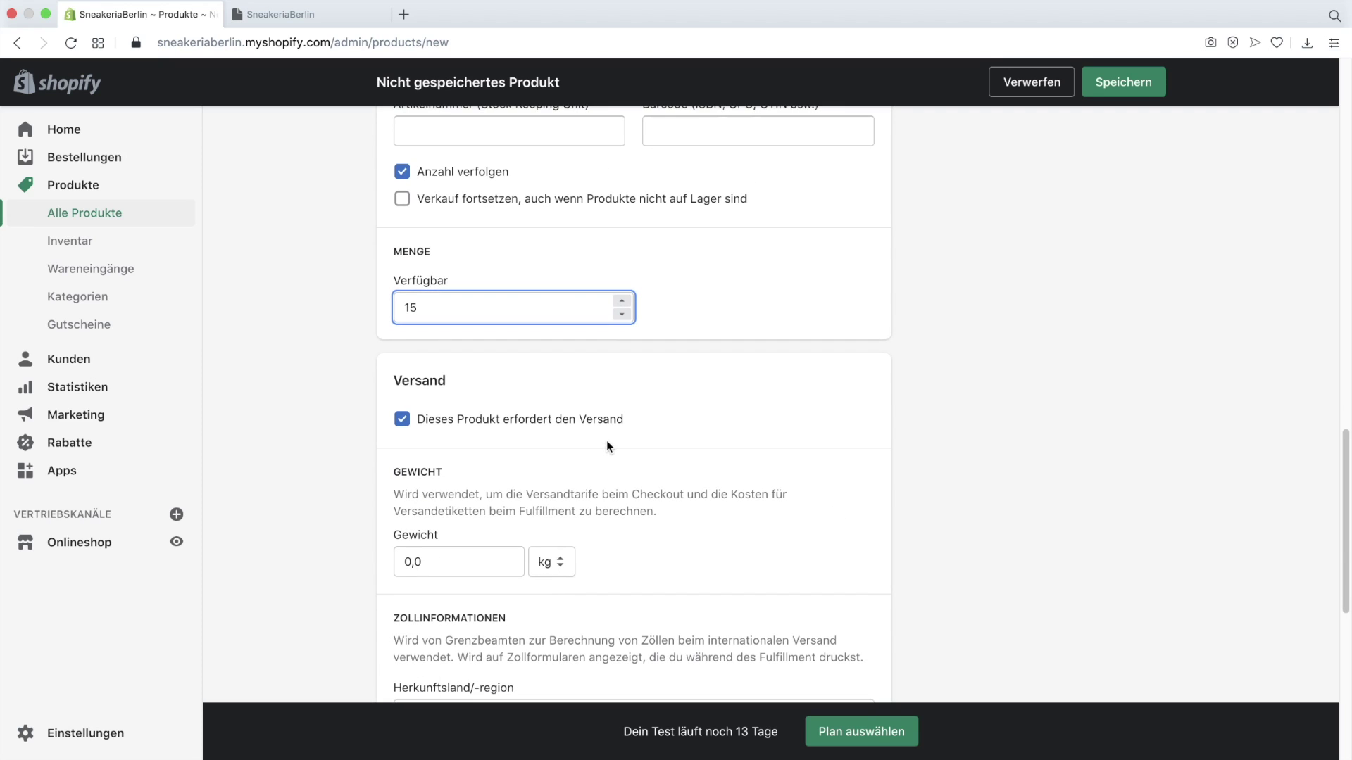
pyautogui.click(402, 200)
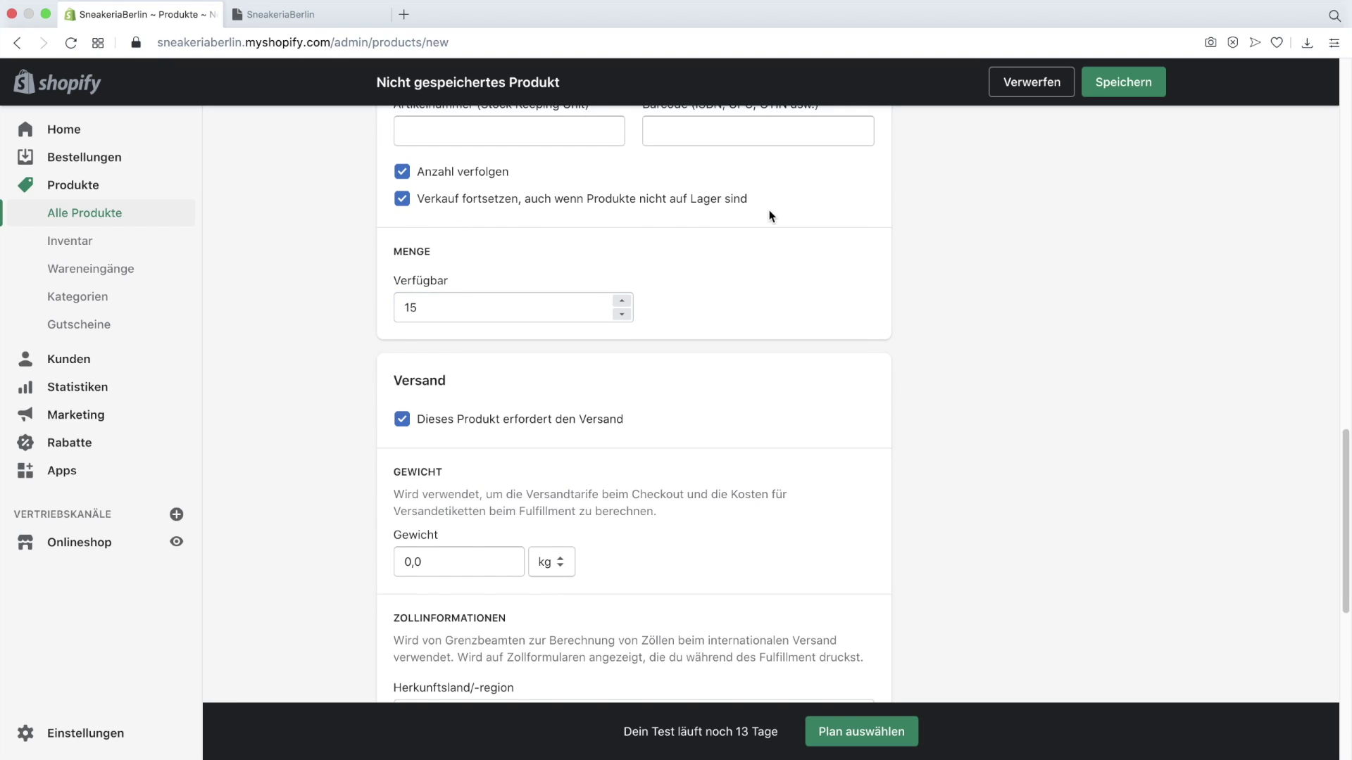
pyautogui.scroll(-1, 769, 210)
pyautogui.click(404, 398)
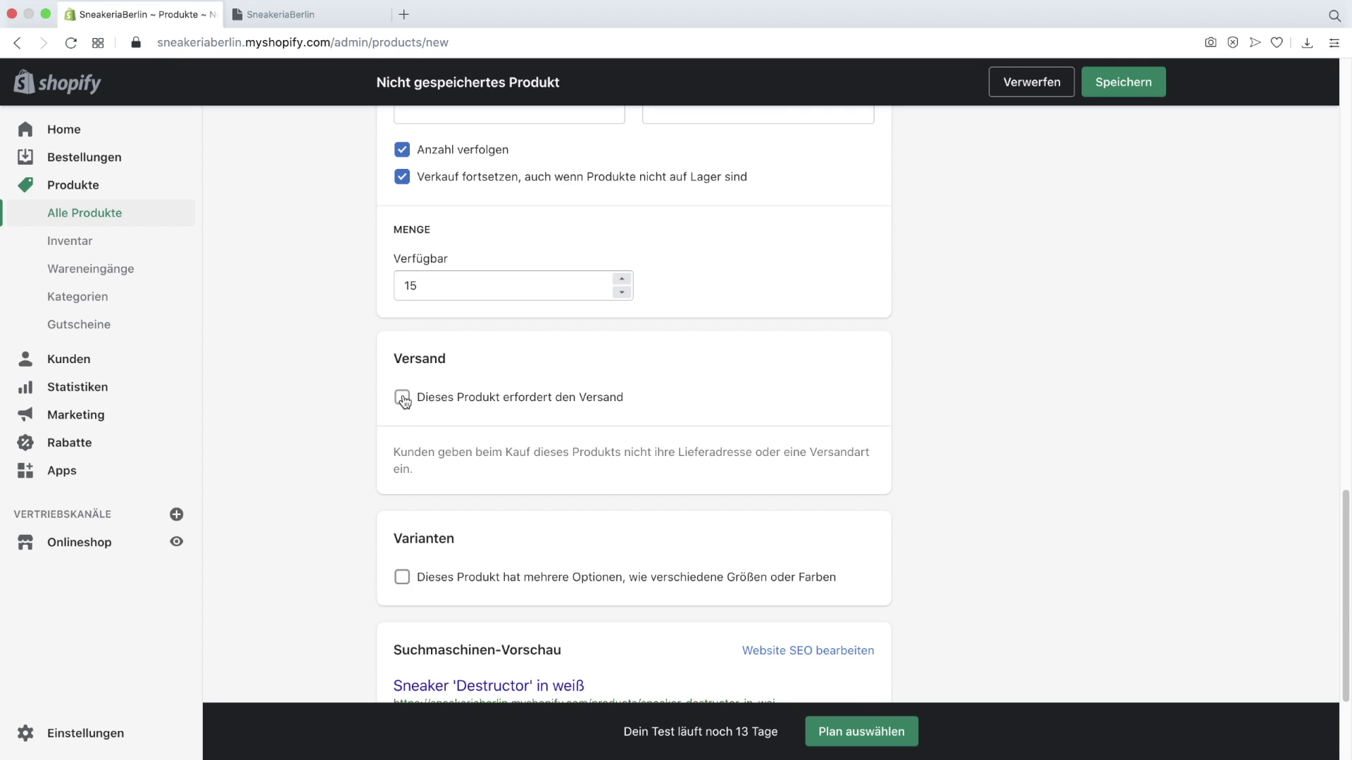
pyautogui.click(404, 398)
# Step: Save the new product with its shipping, variant and search engine settings left as they are
pyautogui.scroll(-2, 965, 427)
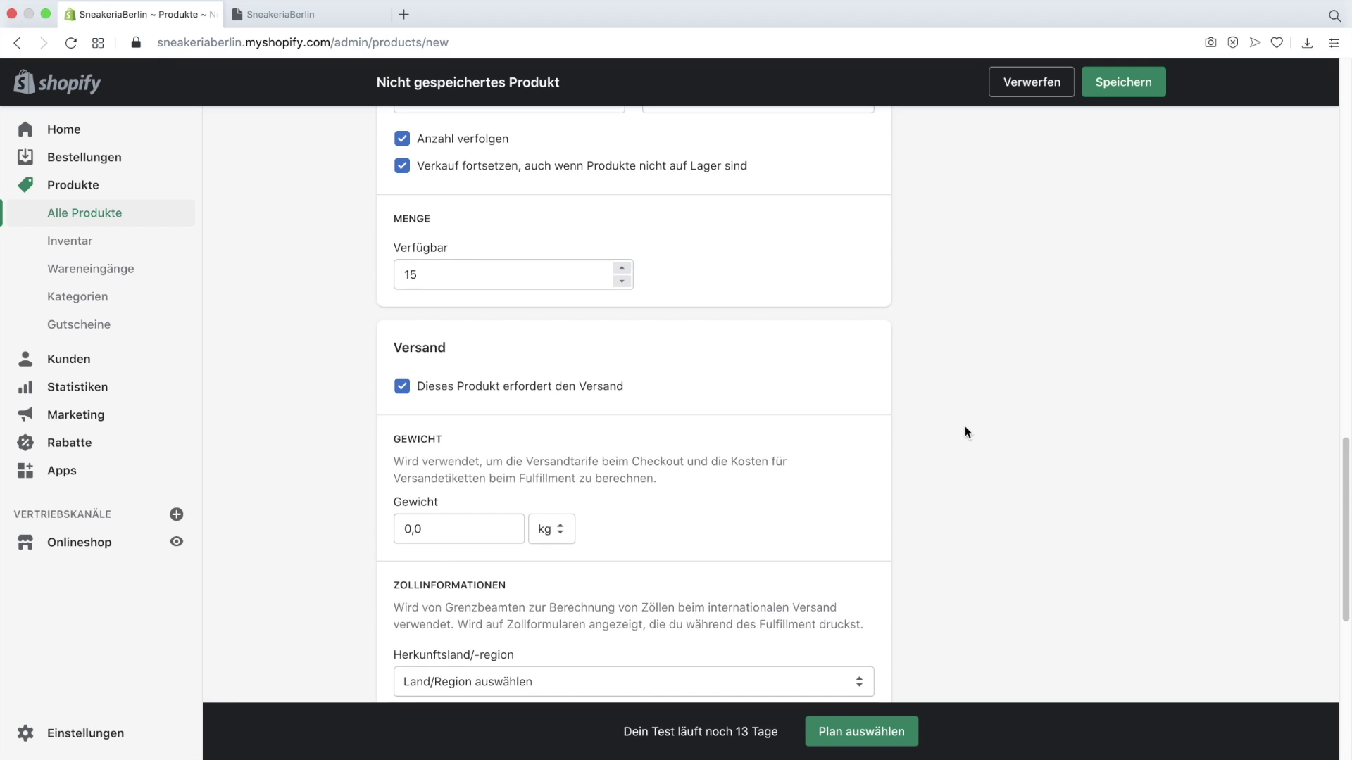
pyautogui.scroll(-1, 966, 431)
pyautogui.scroll(-10, 863, 454)
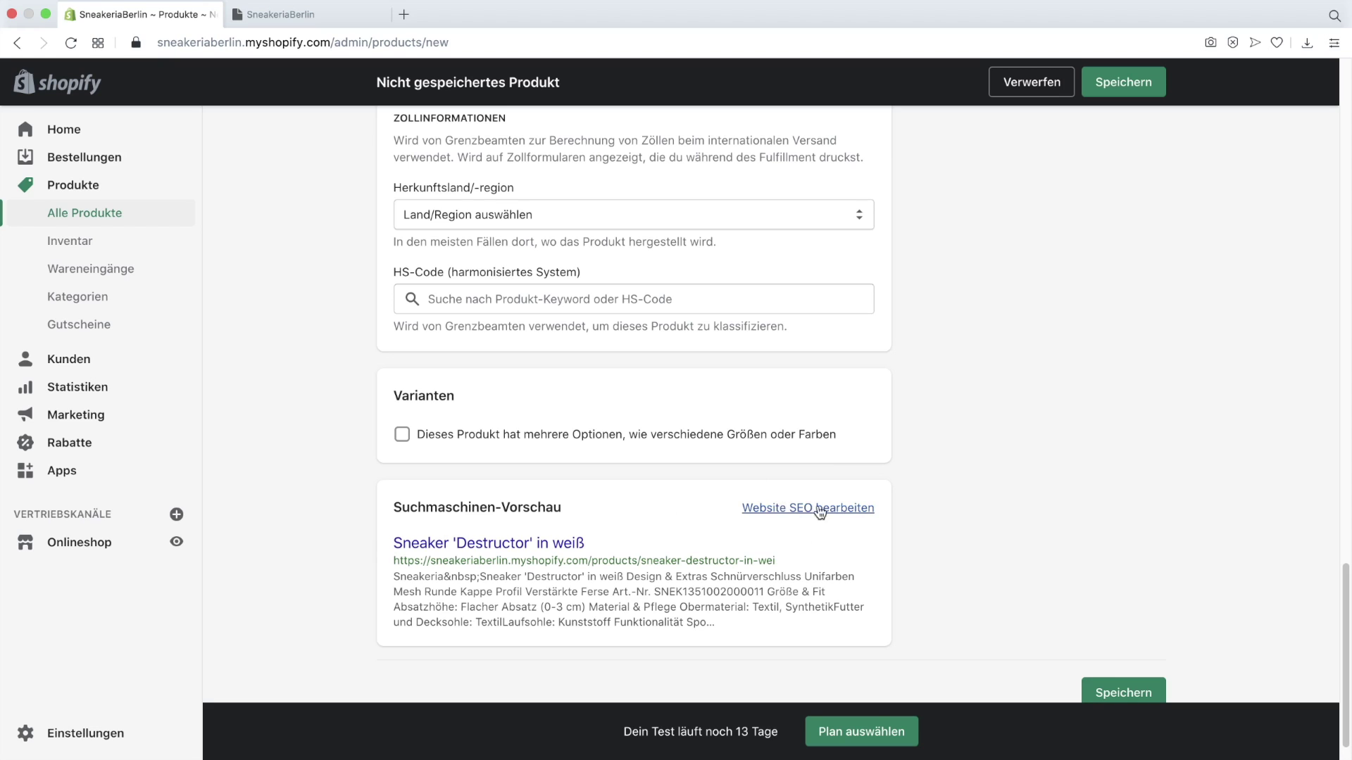
pyautogui.scroll(-1, 678, 517)
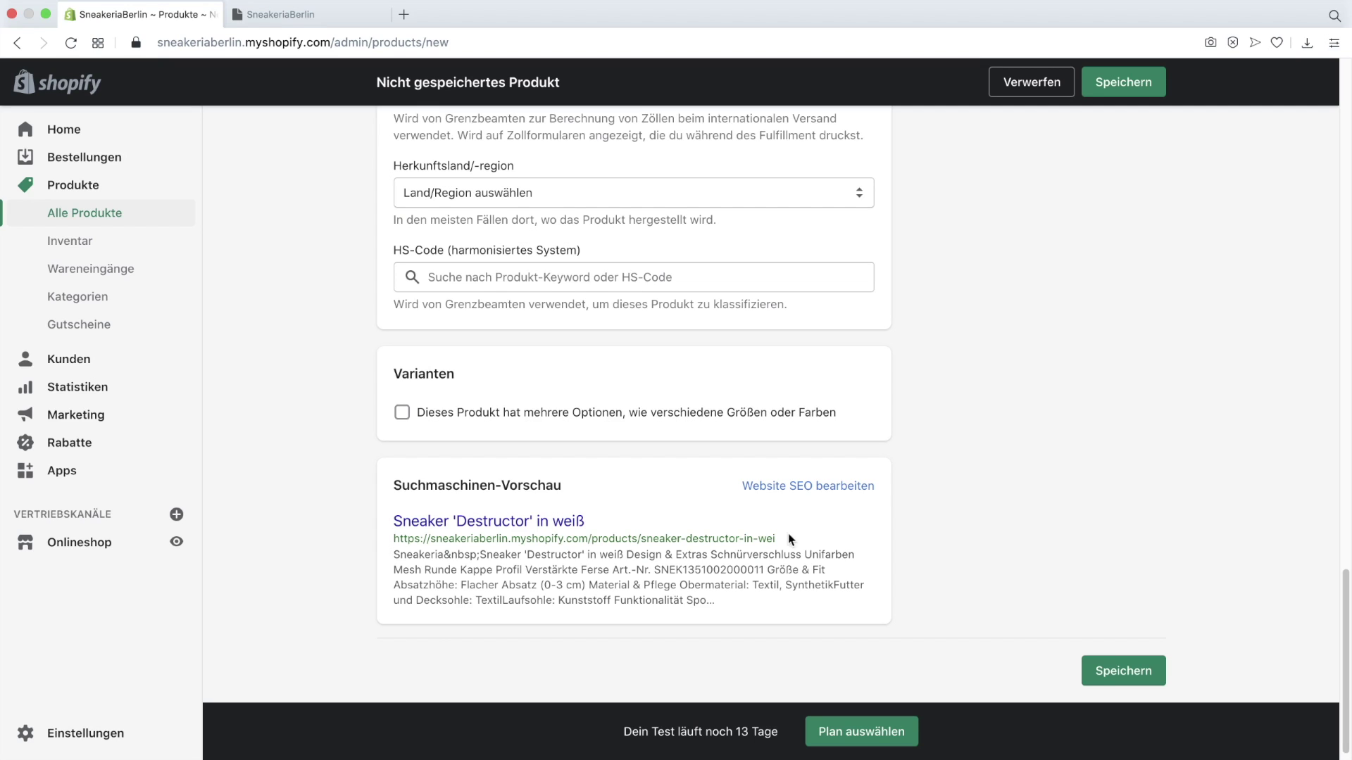
pyautogui.click(1152, 680)
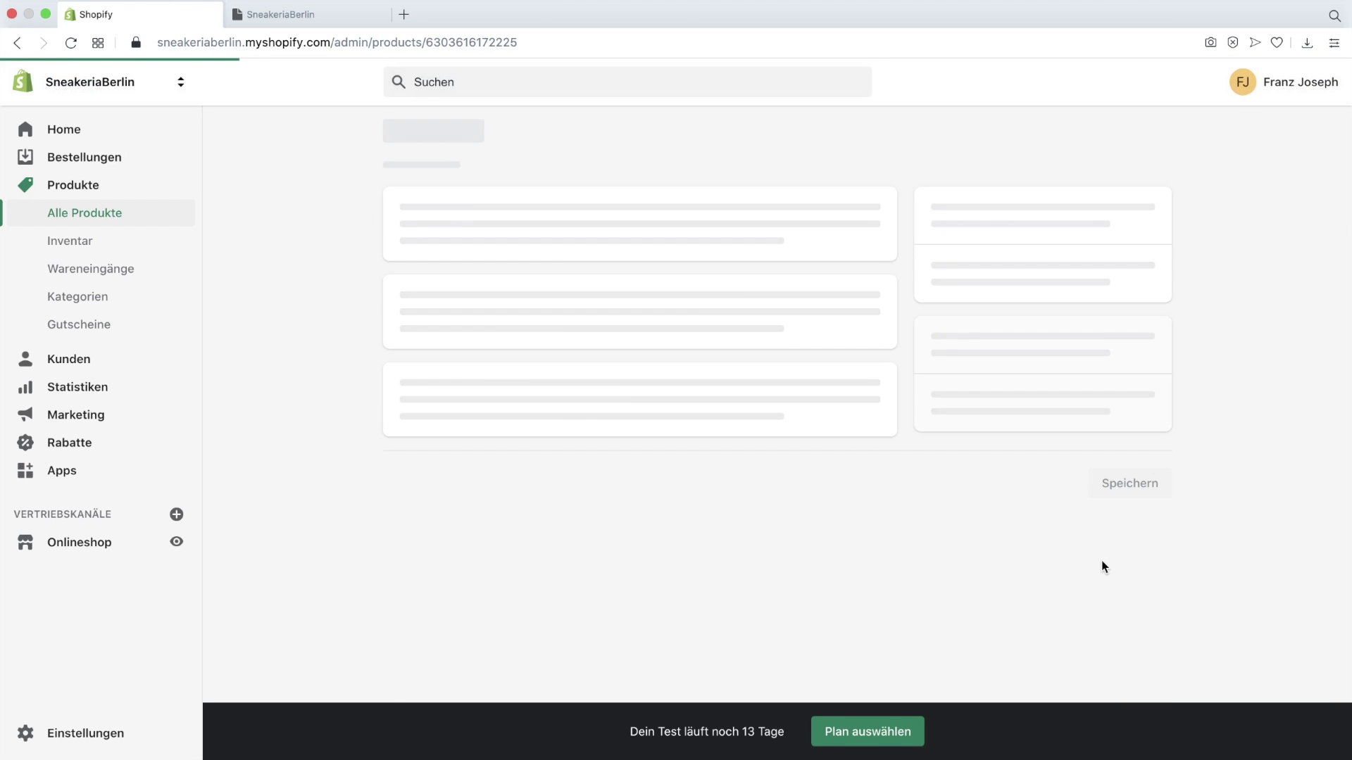
# Step: Set the saved product's Produktstatus to Aktiv and save the change
pyautogui.click(949, 341)
pyautogui.click(951, 323)
pyautogui.click(1124, 82)
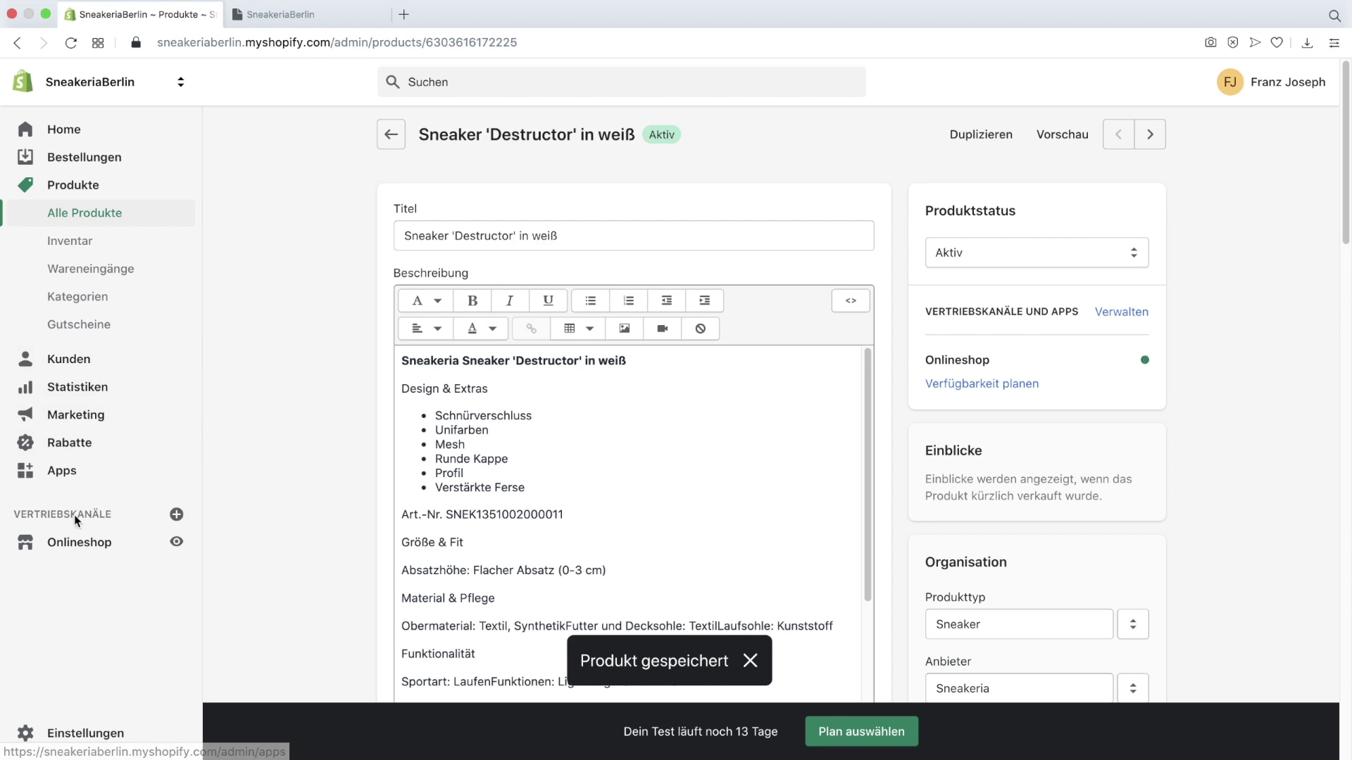
# Step: Open the Debut theme for customisation and remove the "Vorgestellte Kategorie" section from the Startseite
pyautogui.click(85, 543)
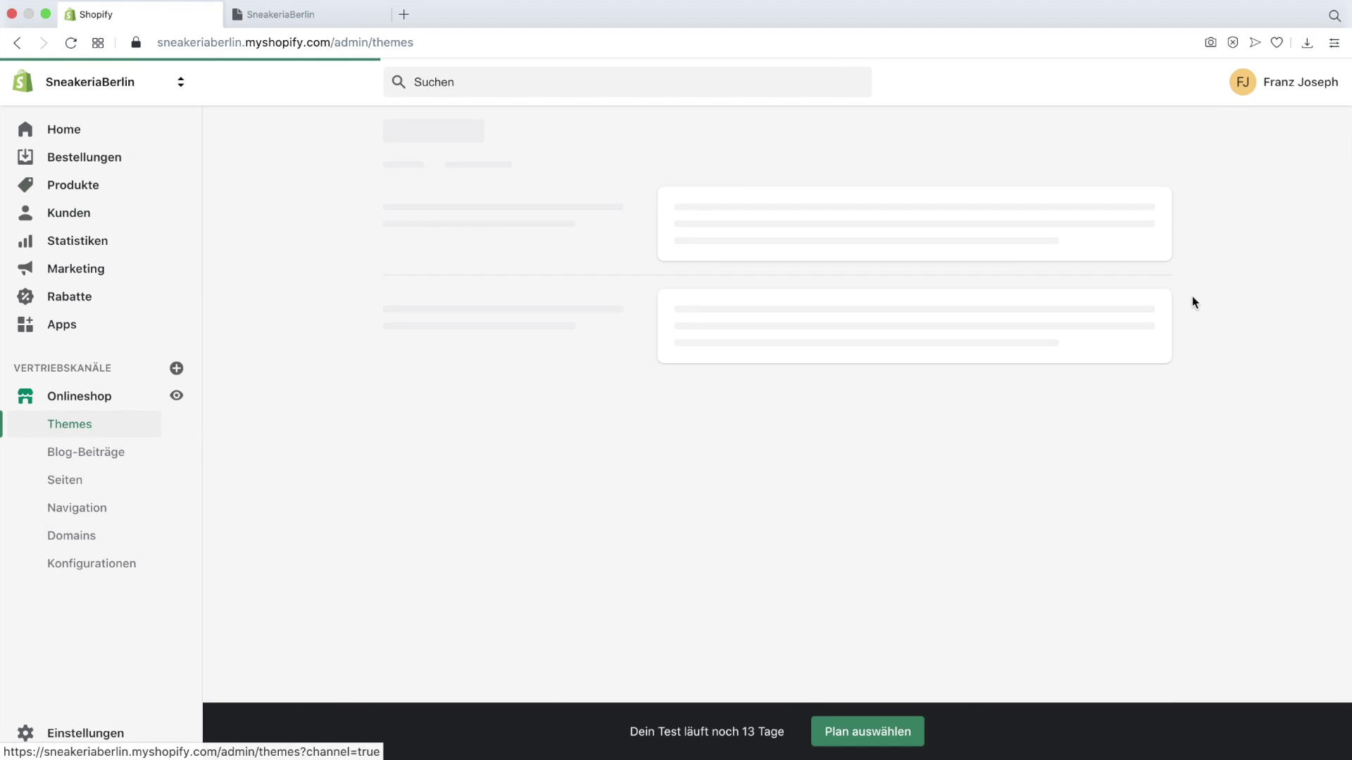
pyautogui.click(1130, 329)
pyautogui.scroll(-5, 859, 472)
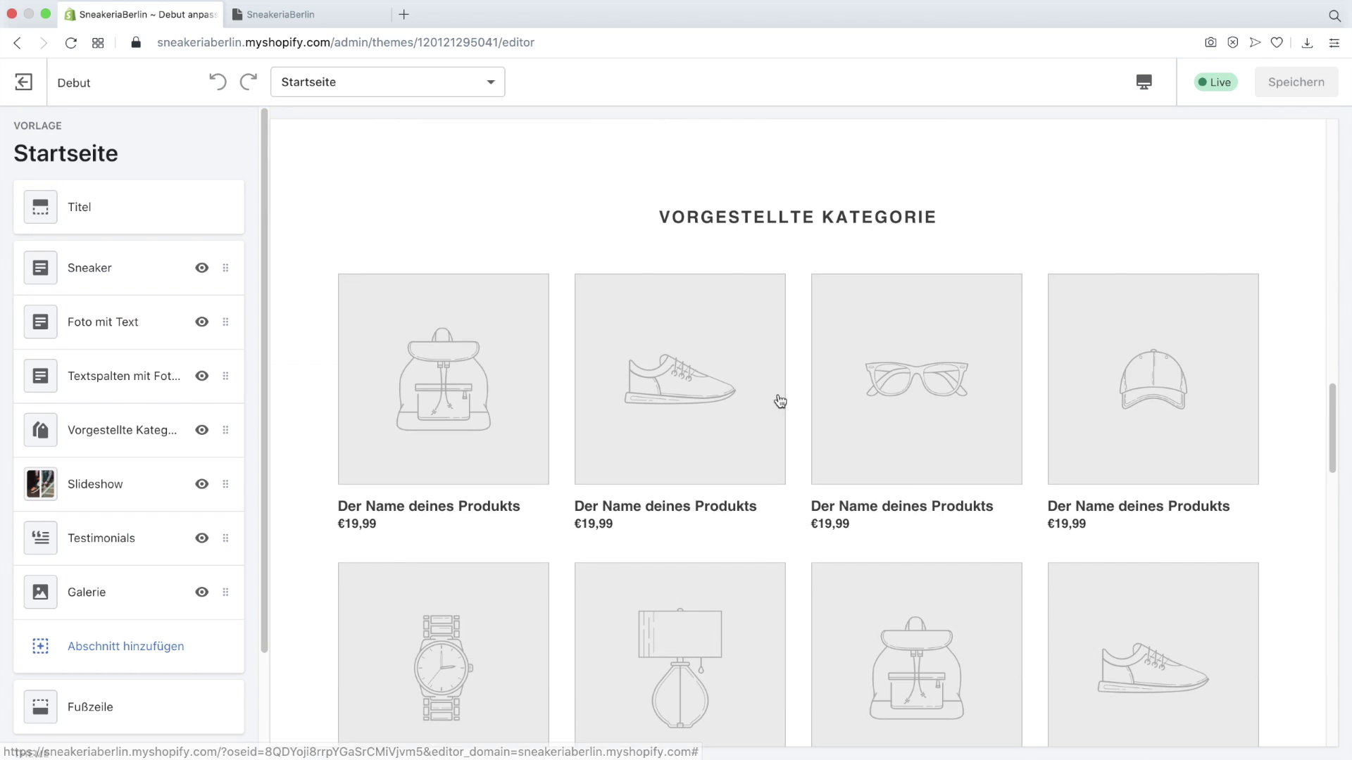
pyautogui.click(169, 438)
pyautogui.click(238, 146)
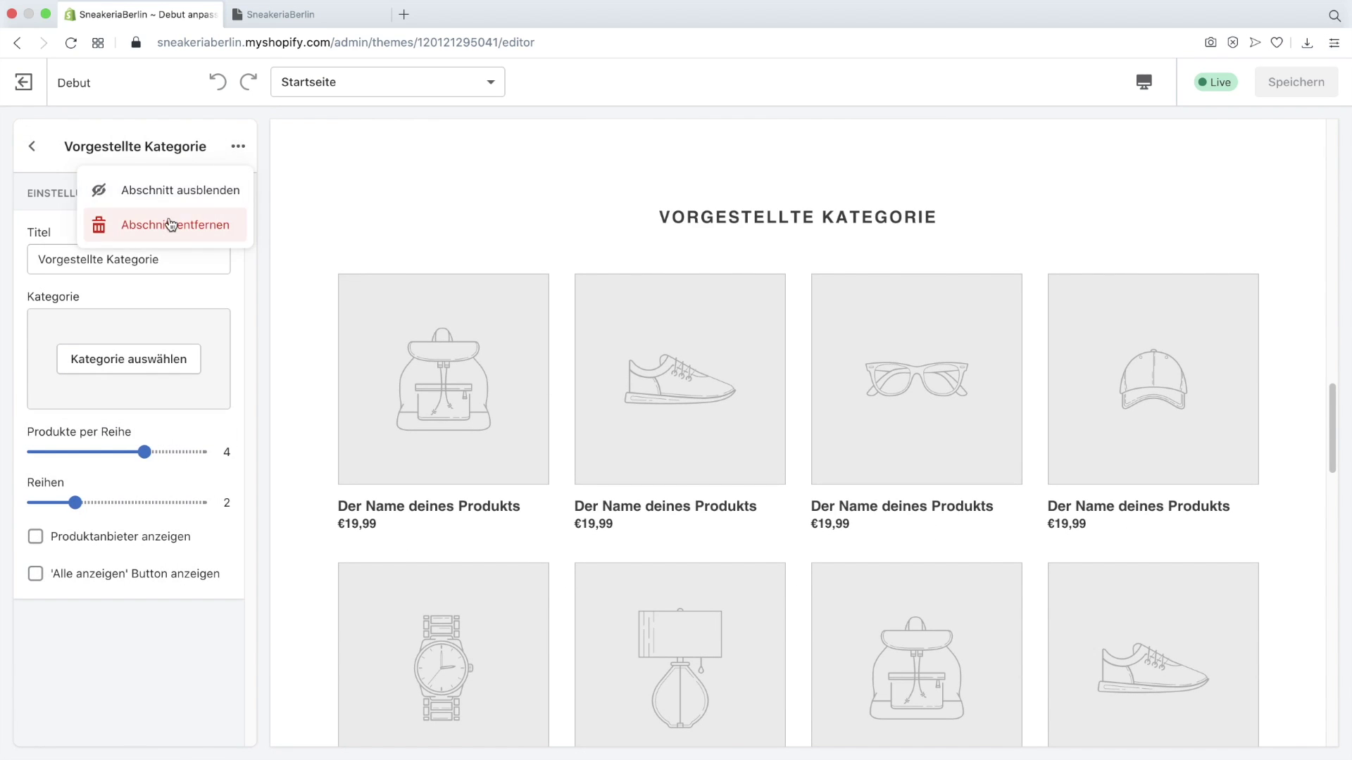
pyautogui.click(169, 220)
# Step: Add a "Vorgestelltes Produkt" section to the Startseite
pyautogui.click(111, 592)
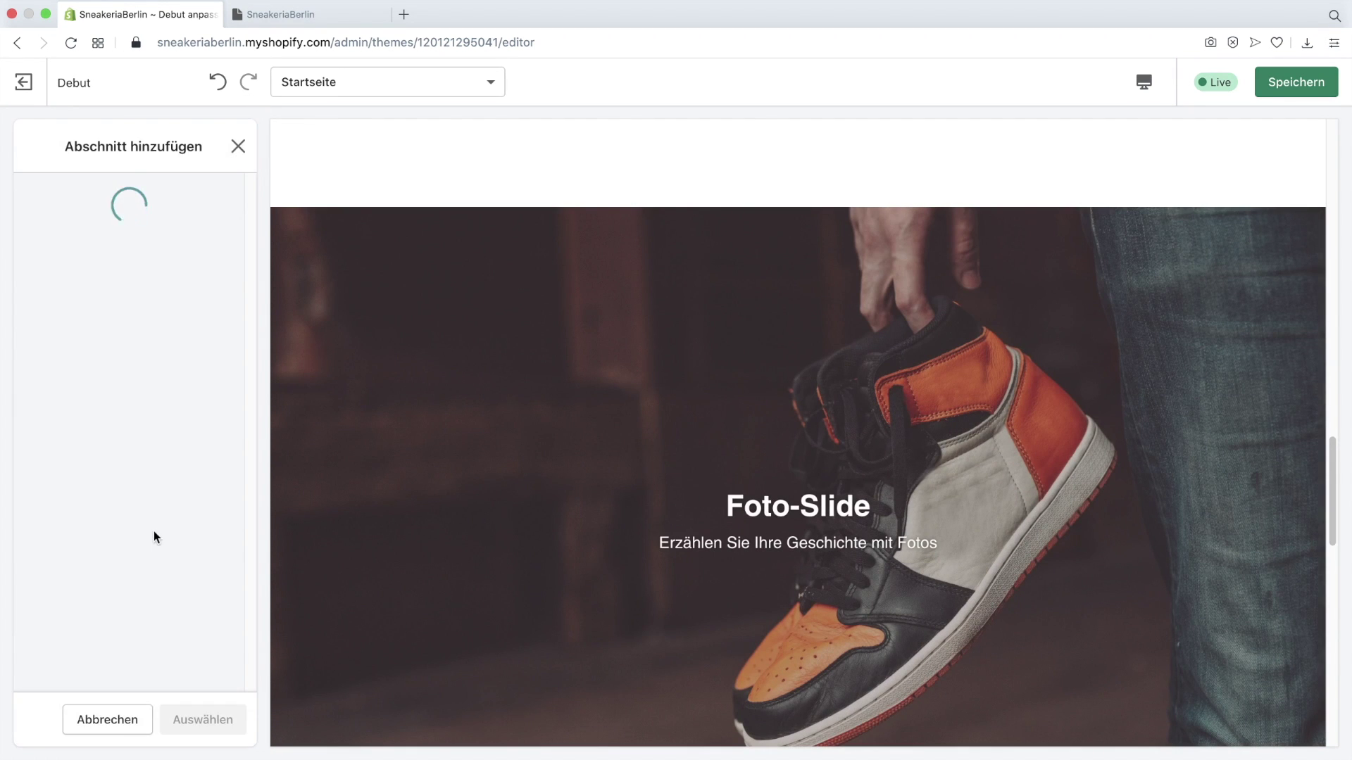
pyautogui.scroll(-3, 162, 514)
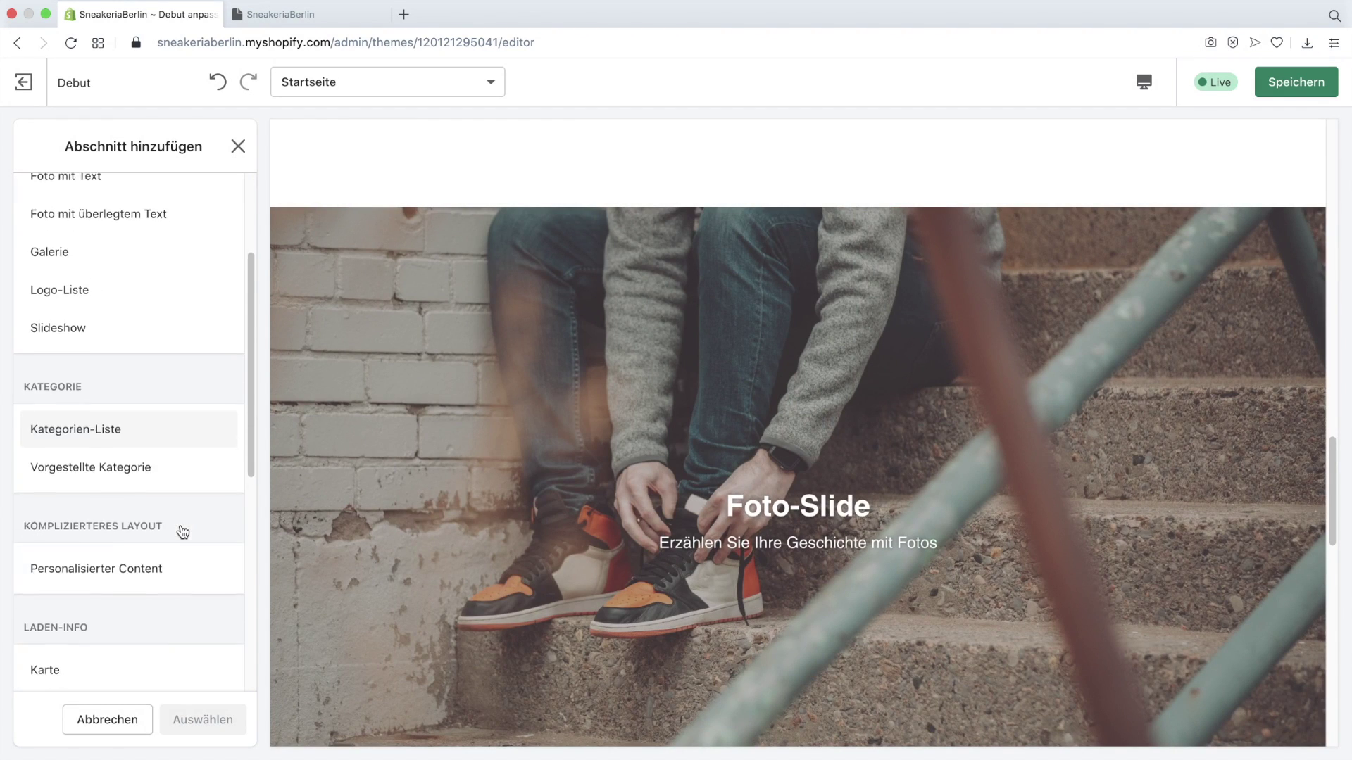
pyautogui.scroll(-5, 183, 532)
pyautogui.click(121, 618)
pyautogui.click(197, 719)
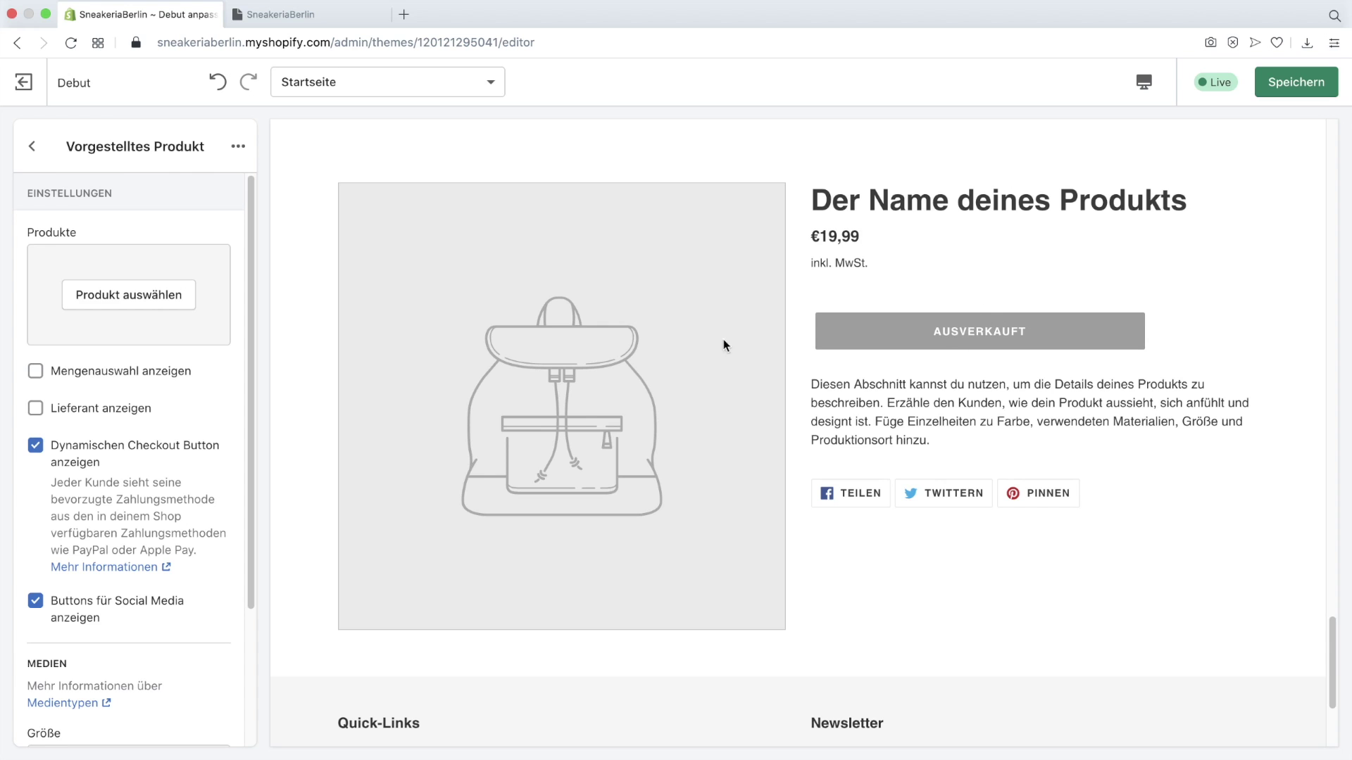
# Step: Choose "Sneaker 'Destructor' in weiß" as the product shown in the Vorgestelltes Produkt section
pyautogui.click(95, 295)
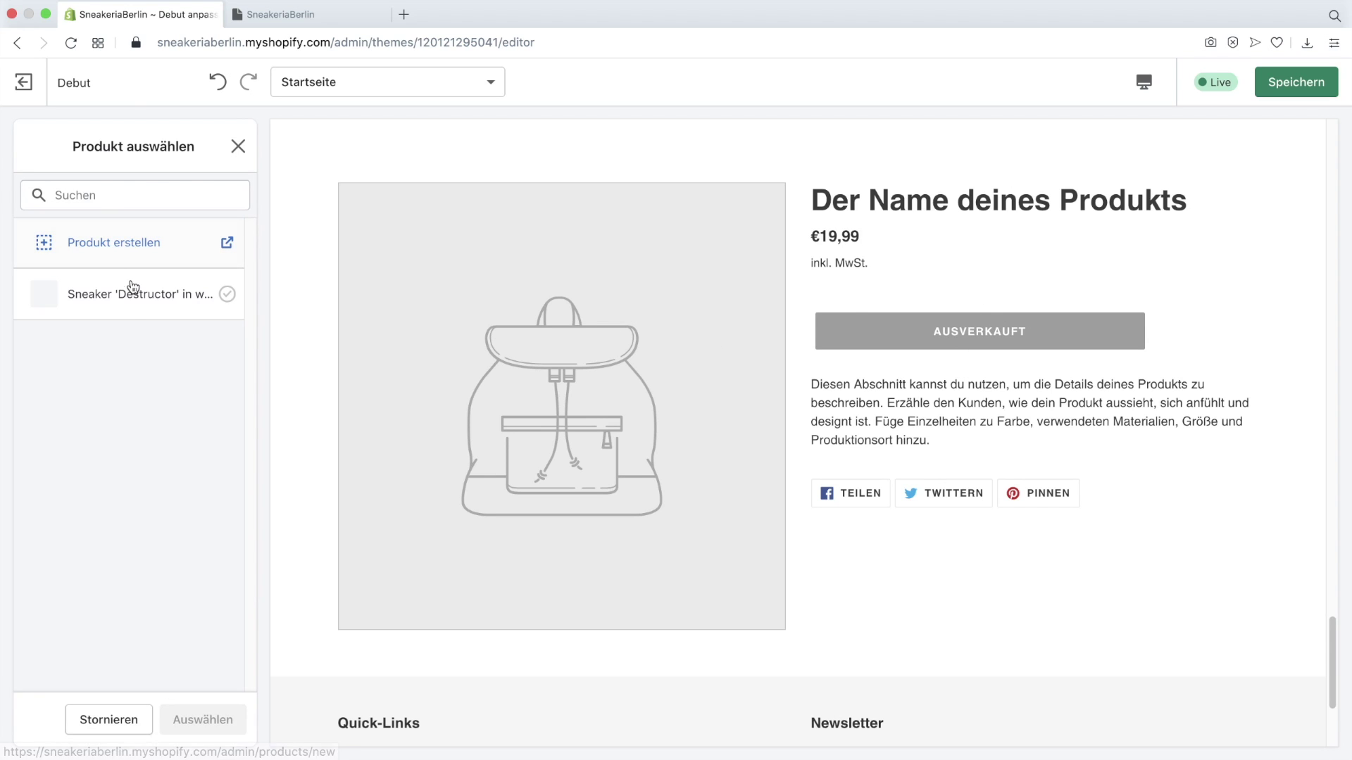
pyautogui.click(132, 289)
pyautogui.click(197, 719)
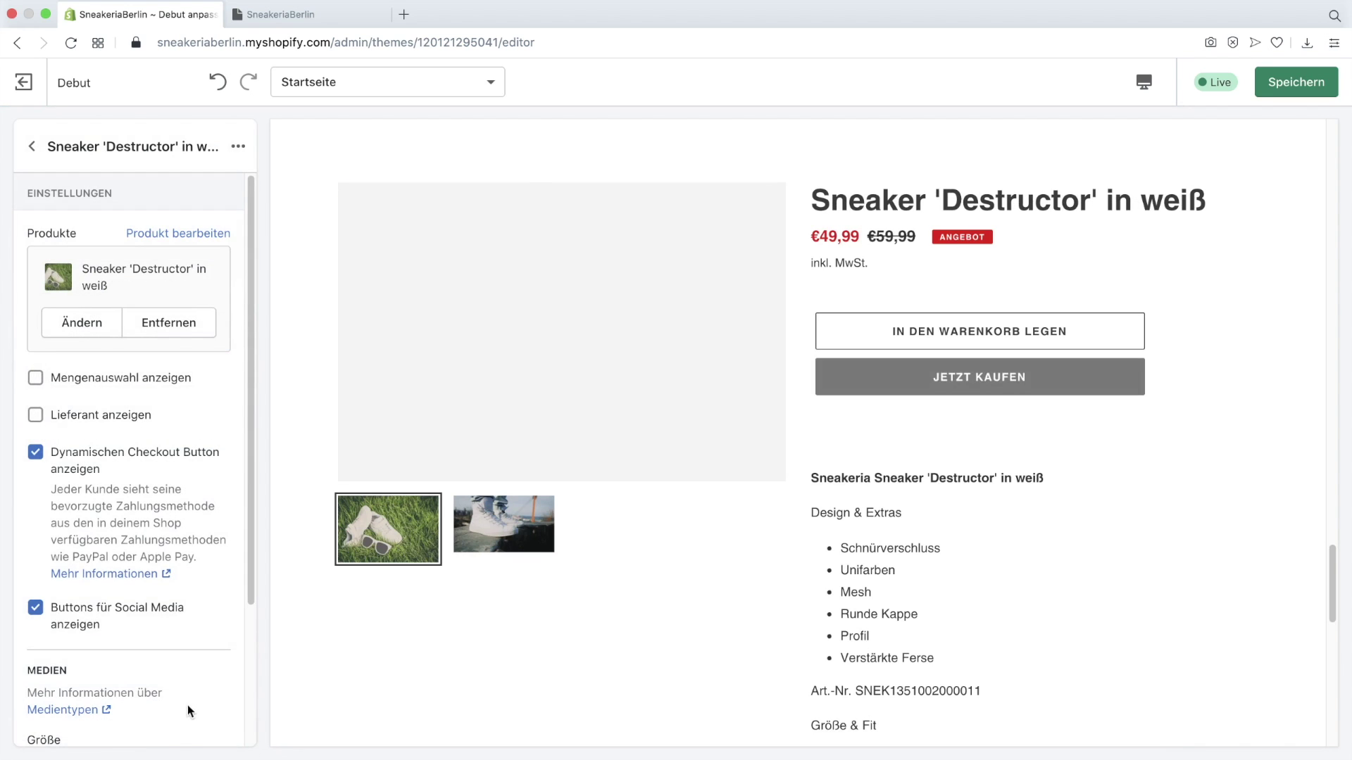
# Step: Check the featured product in the theme preview and follow "Jetzt kaufen" to view the checkout page
pyautogui.scroll(-1, 648, 594)
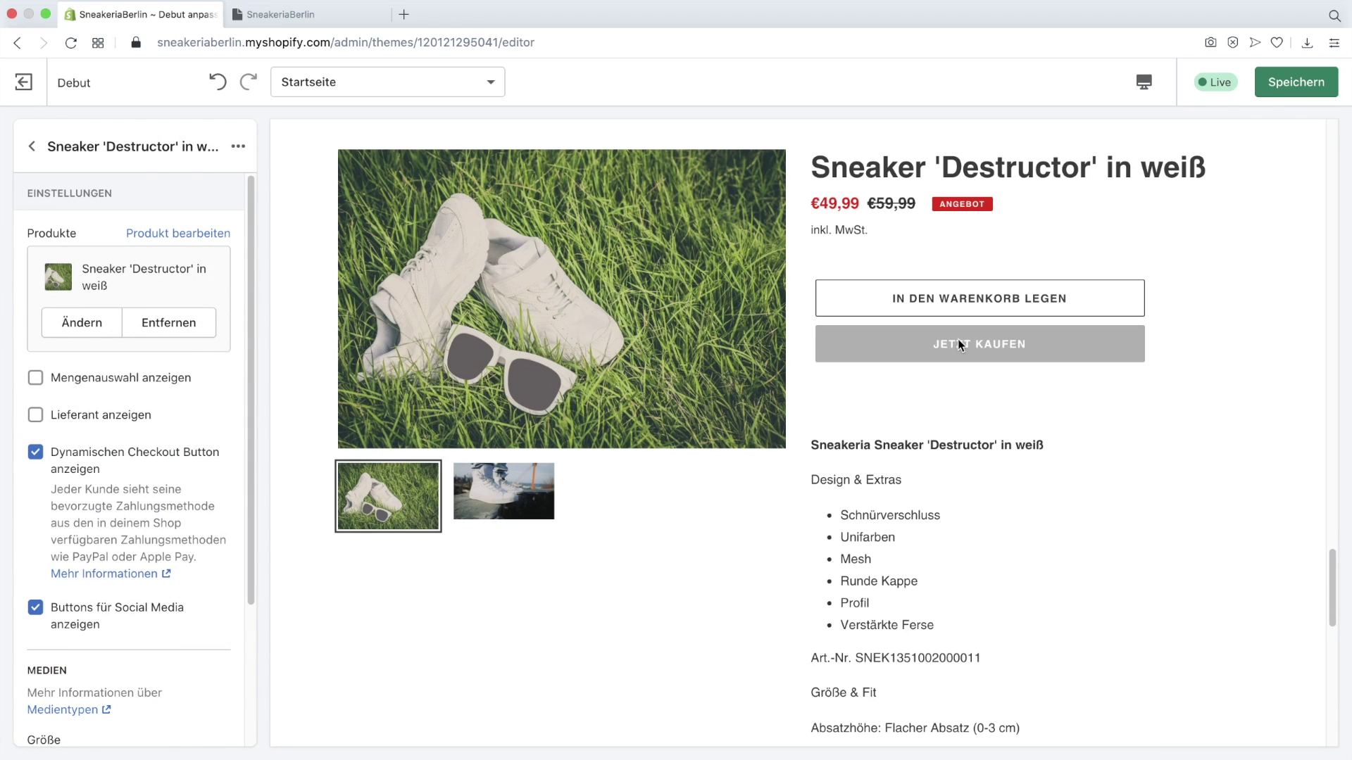
pyautogui.click(958, 341)
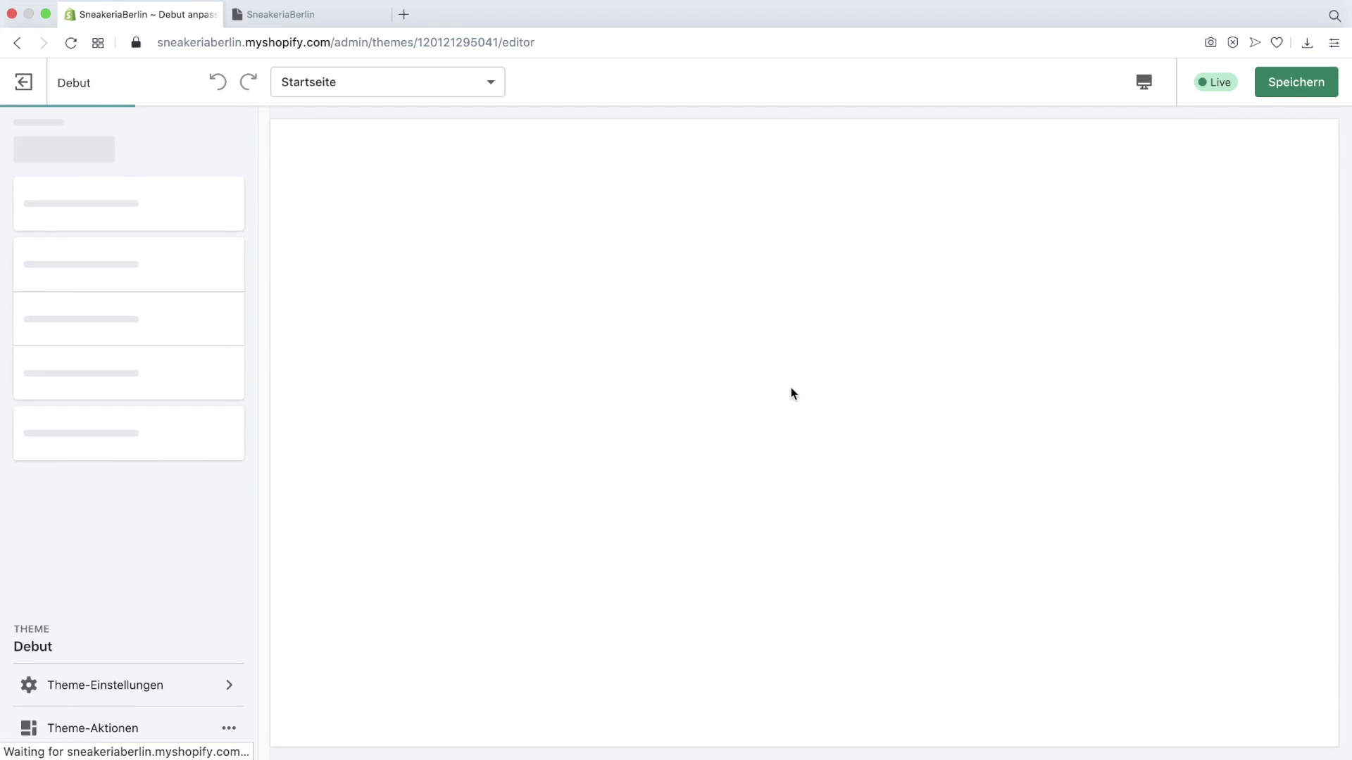
pyautogui.scroll(-2, 694, 458)
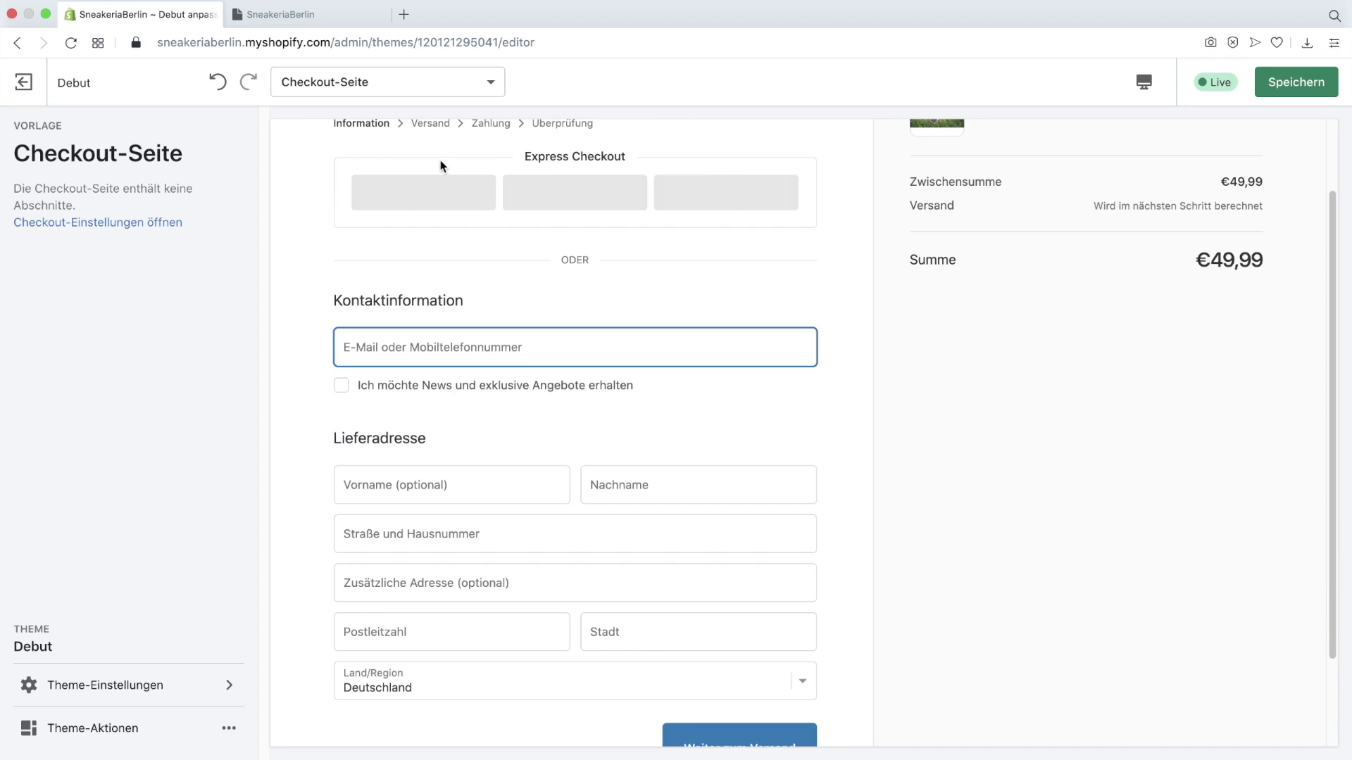
pyautogui.click(422, 93)
# Step: Open the shop's domain settings from the setup guide on Home and view the options for connecting or transferring a domain
pyautogui.scroll(-2, 413, 211)
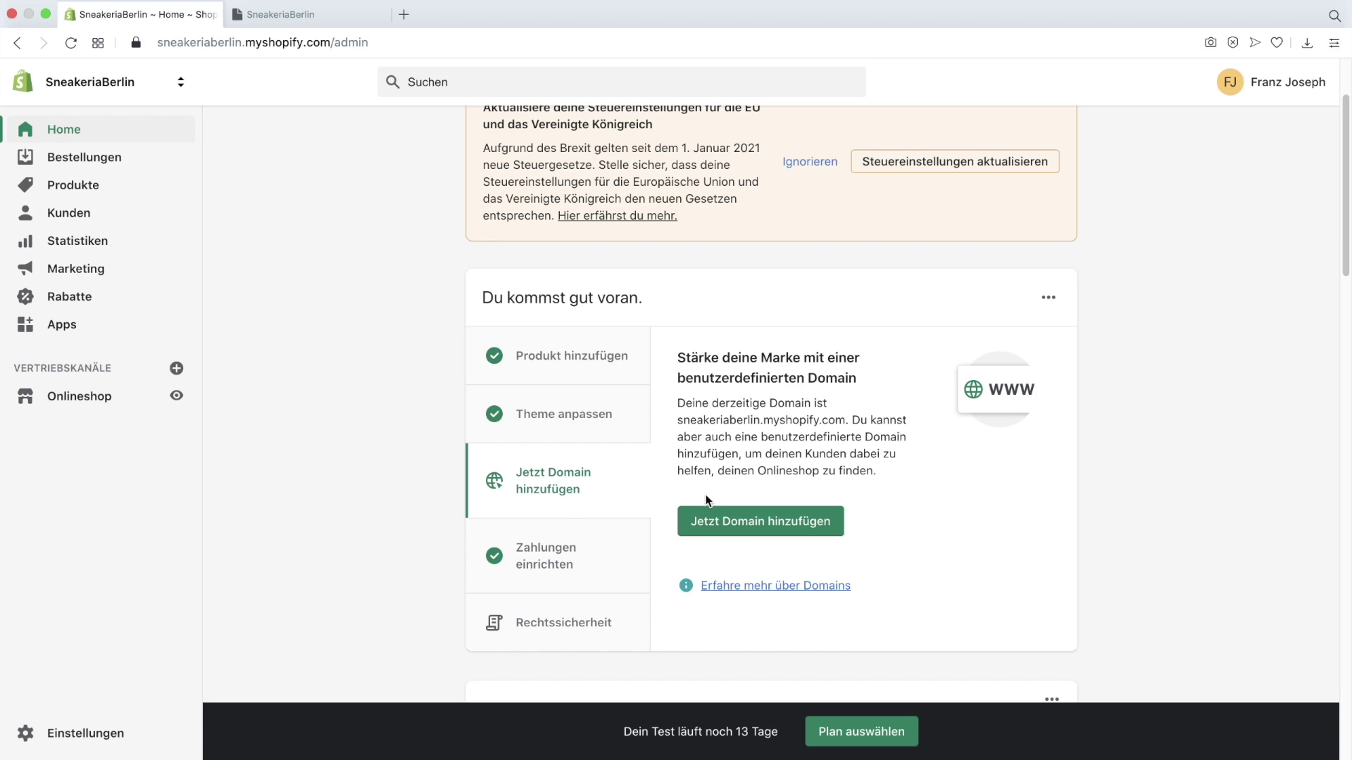
pyautogui.click(782, 523)
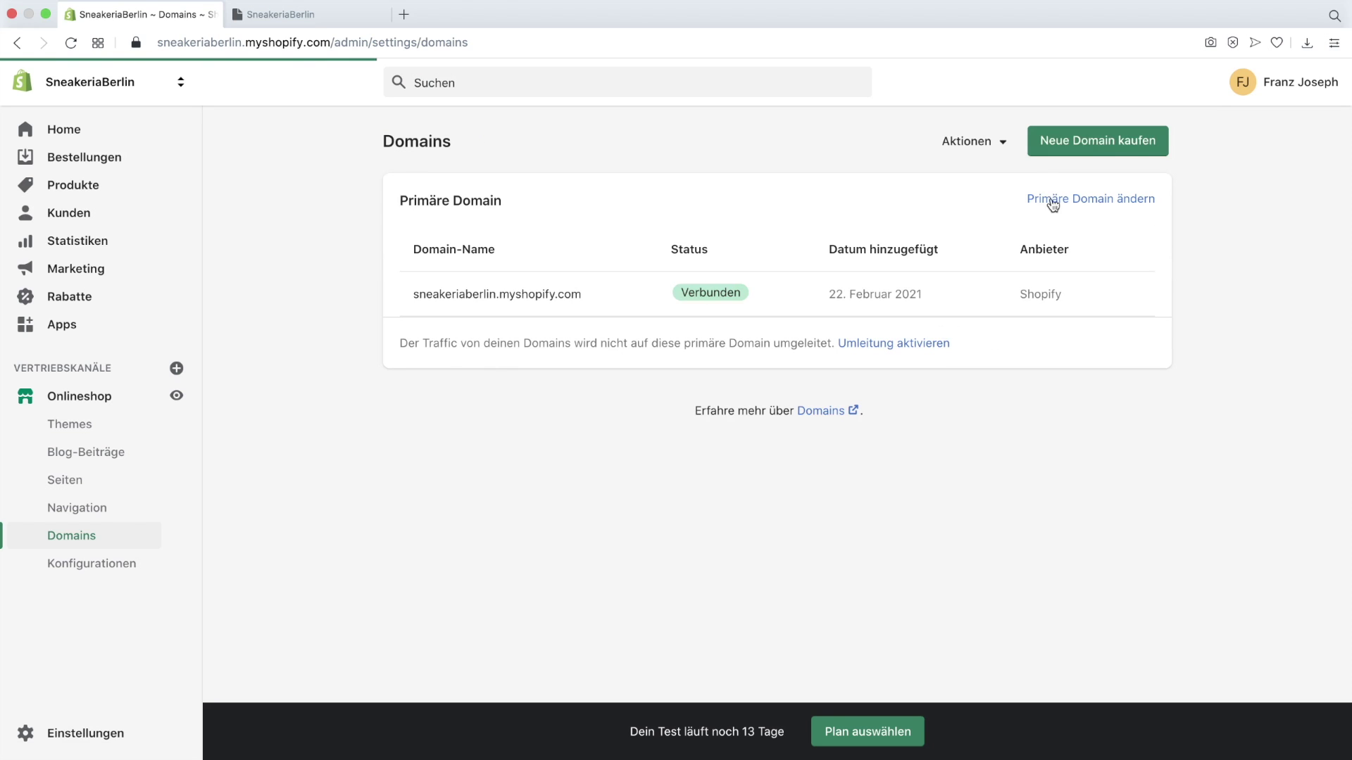
pyautogui.click(989, 143)
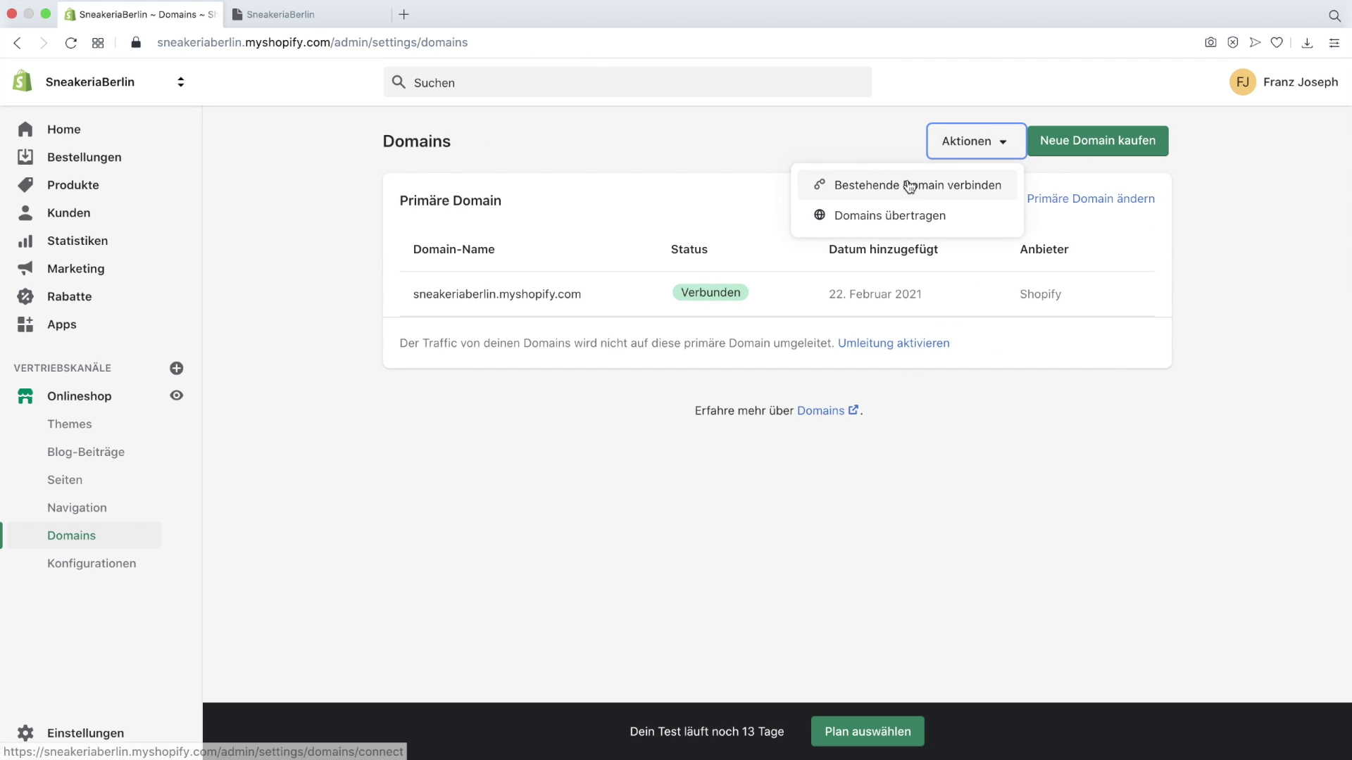
pyautogui.click(856, 204)
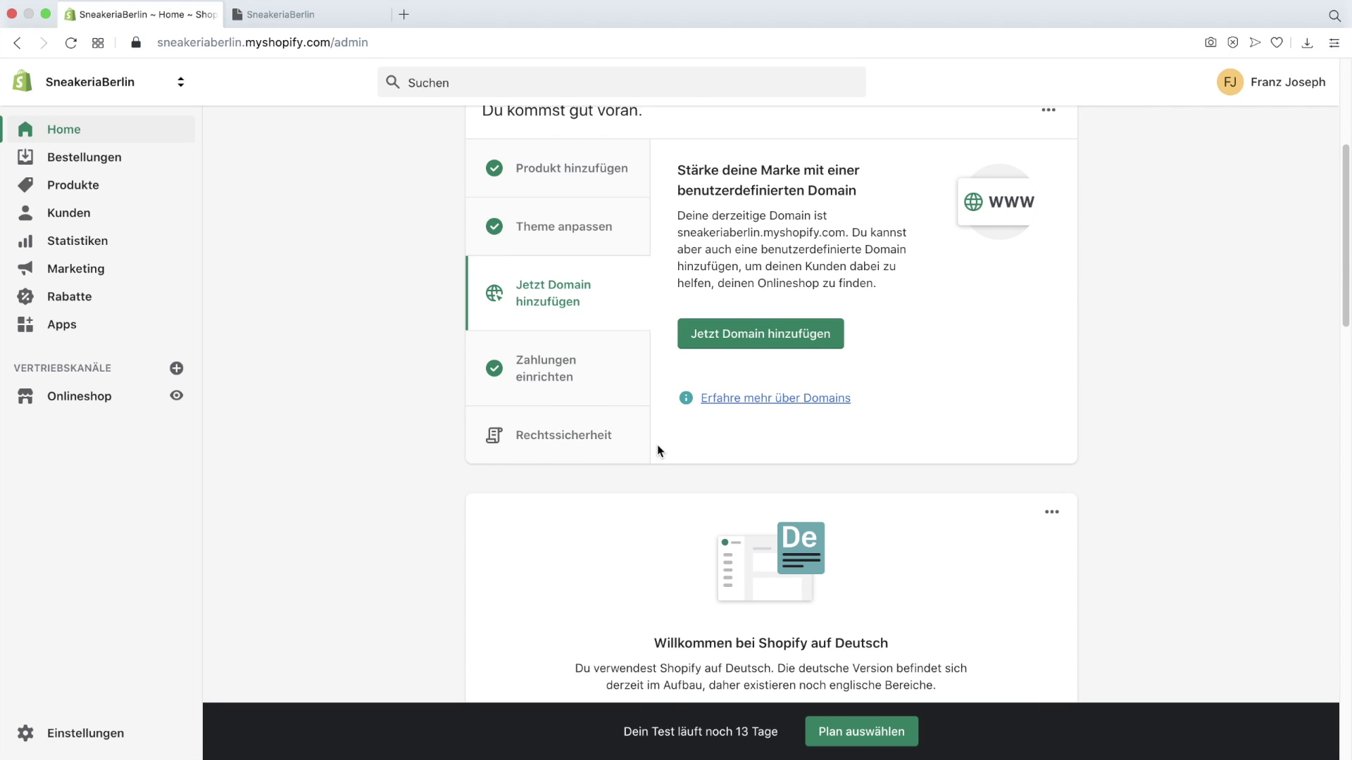
# Step: Enter "Test Test Test" as the Impressum in the Rechtliches settings and save the legal texts
pyautogui.click(607, 444)
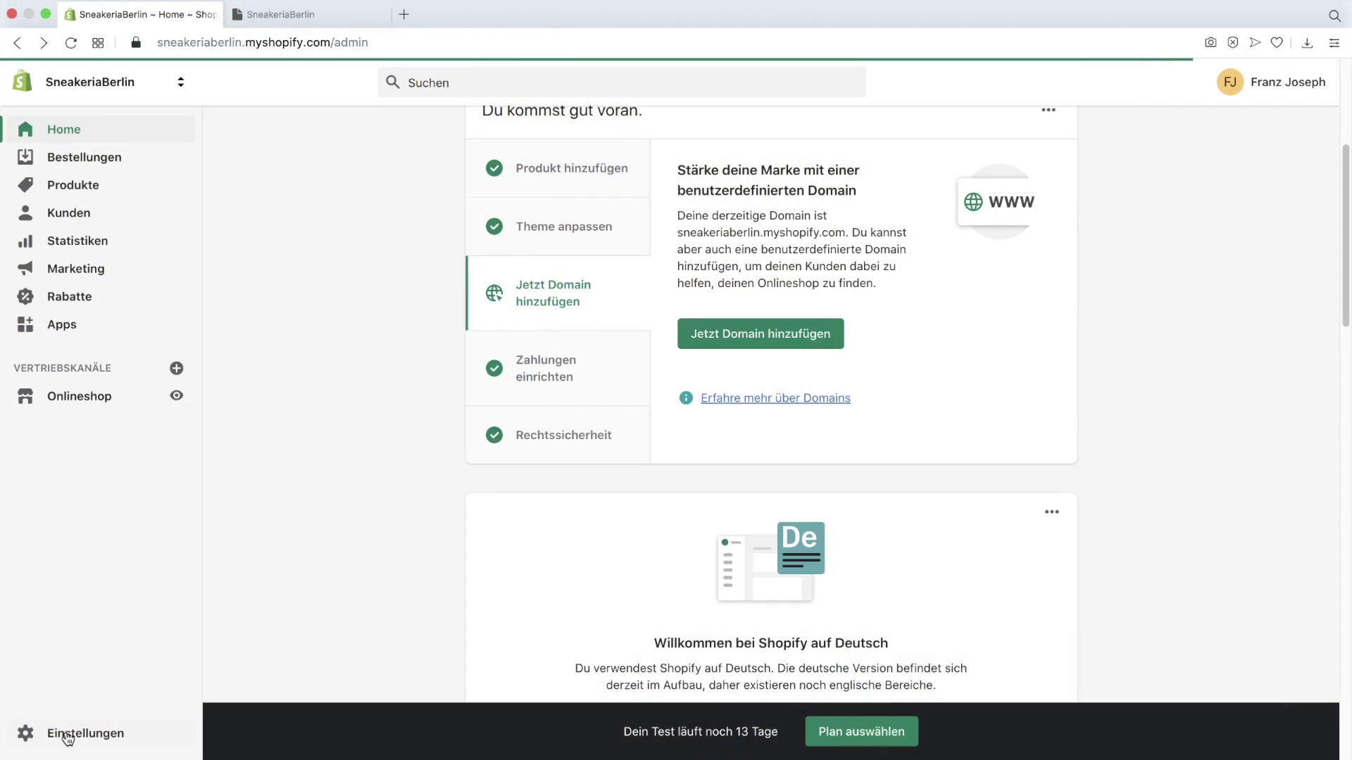
pyautogui.click(72, 736)
pyautogui.click(955, 510)
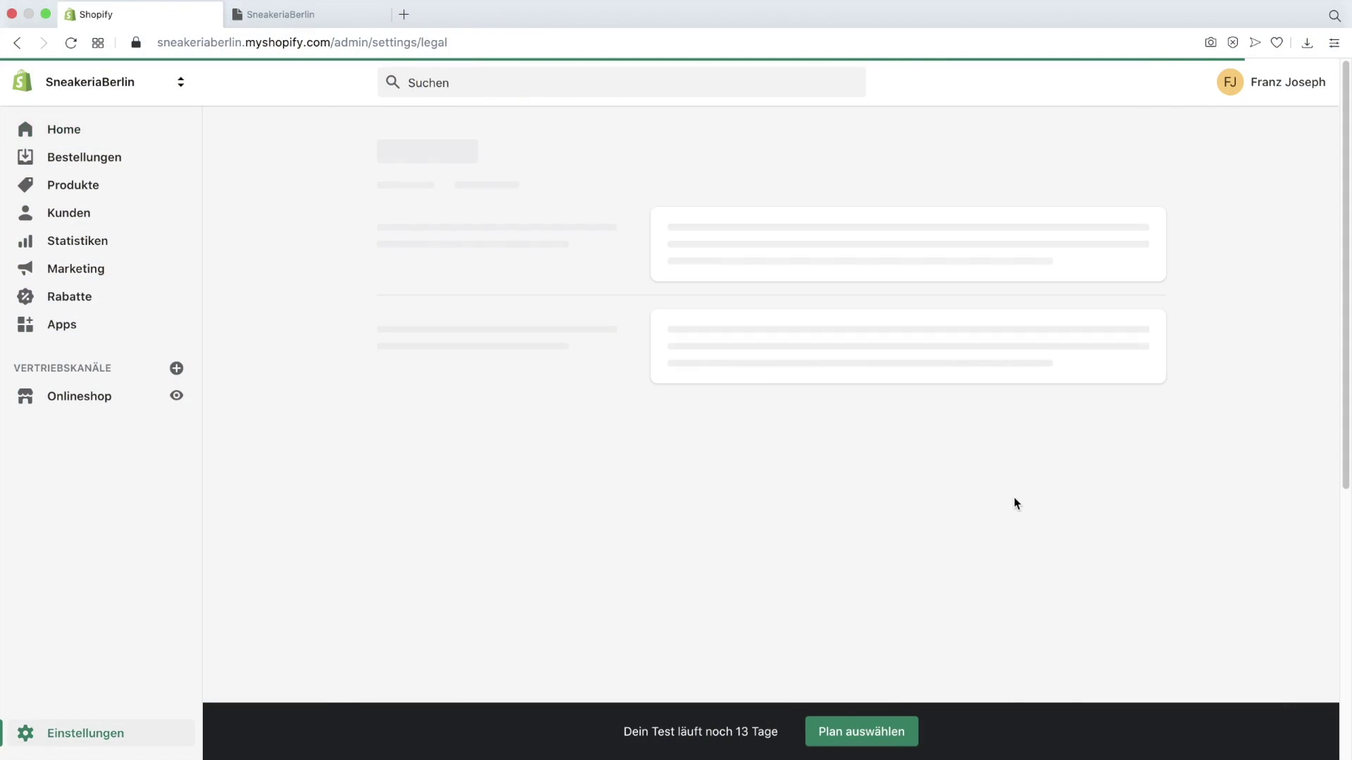
pyautogui.scroll(-15, 1173, 319)
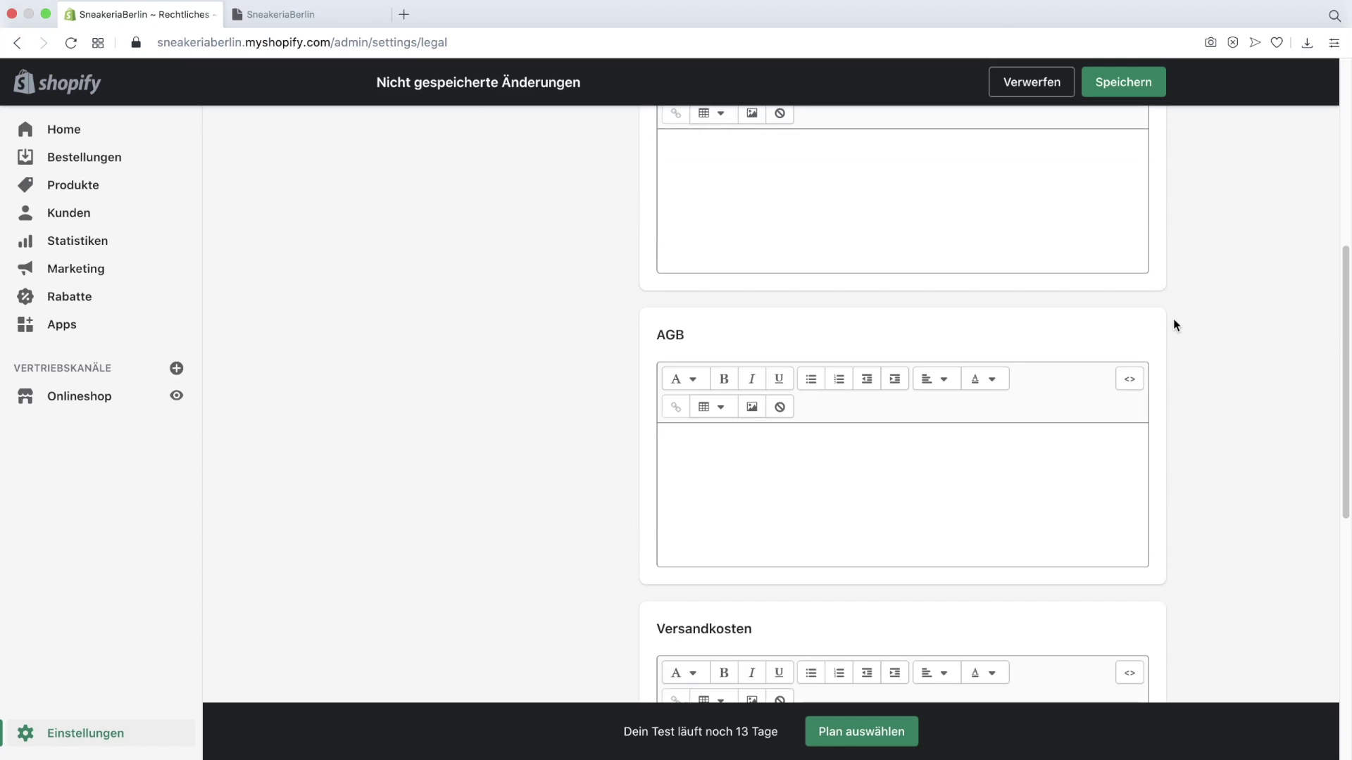
pyautogui.scroll(15, 1173, 318)
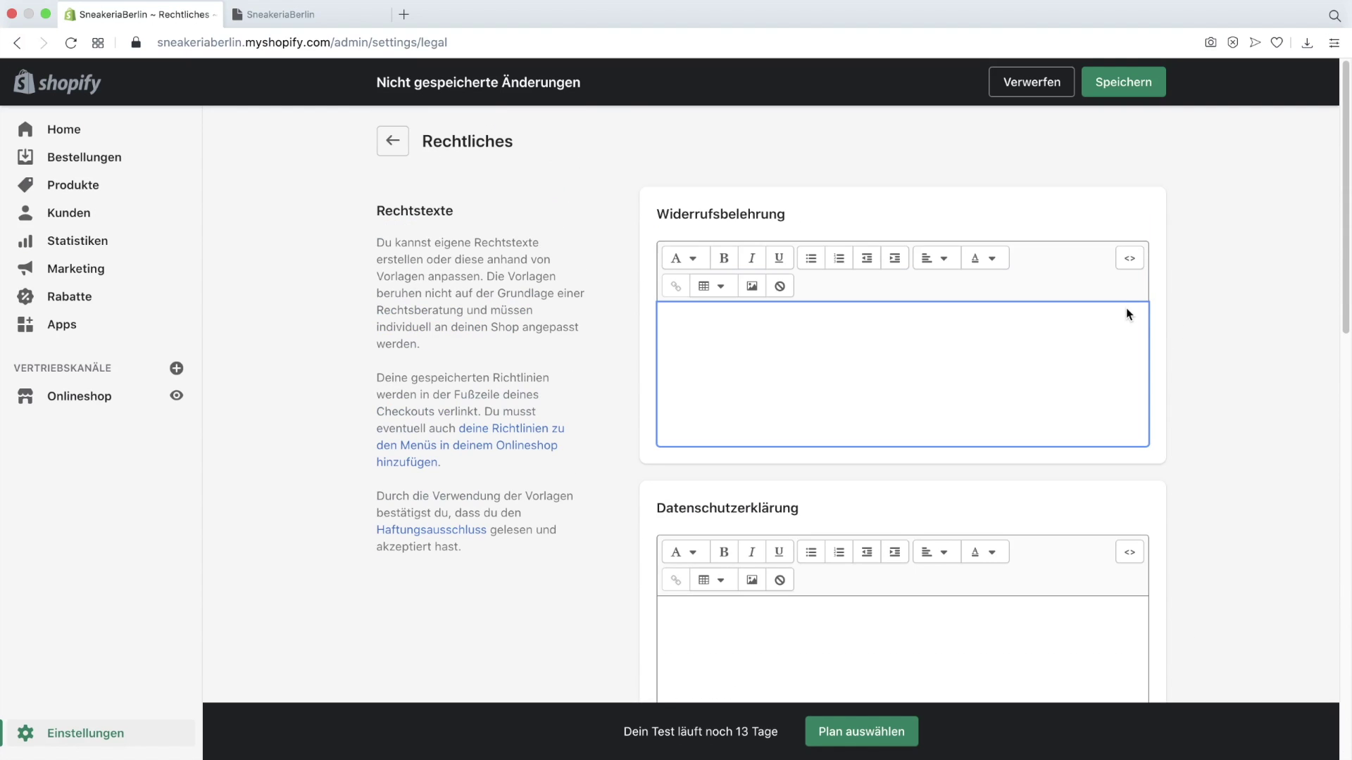
pyautogui.scroll(-15, 1127, 311)
pyautogui.click(815, 447)
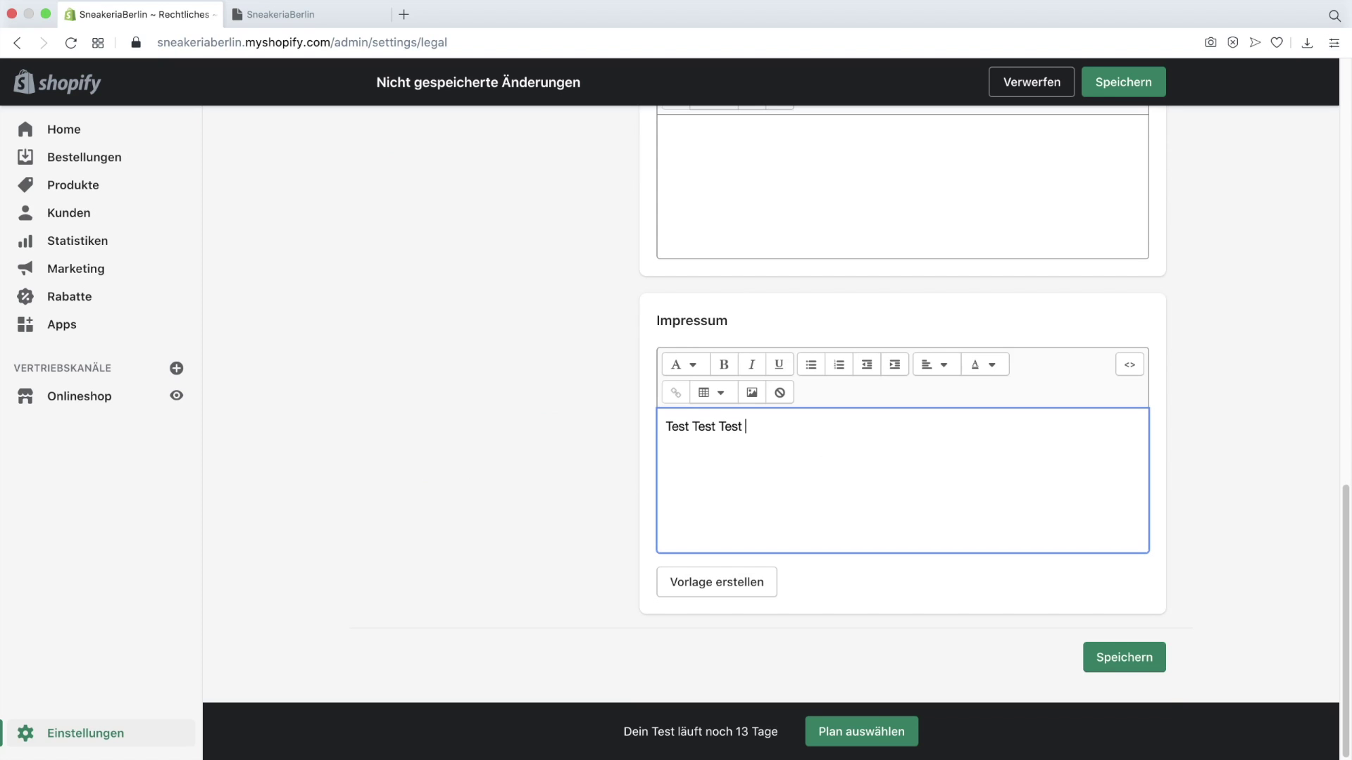
pyautogui.scroll(2, 1105, 474)
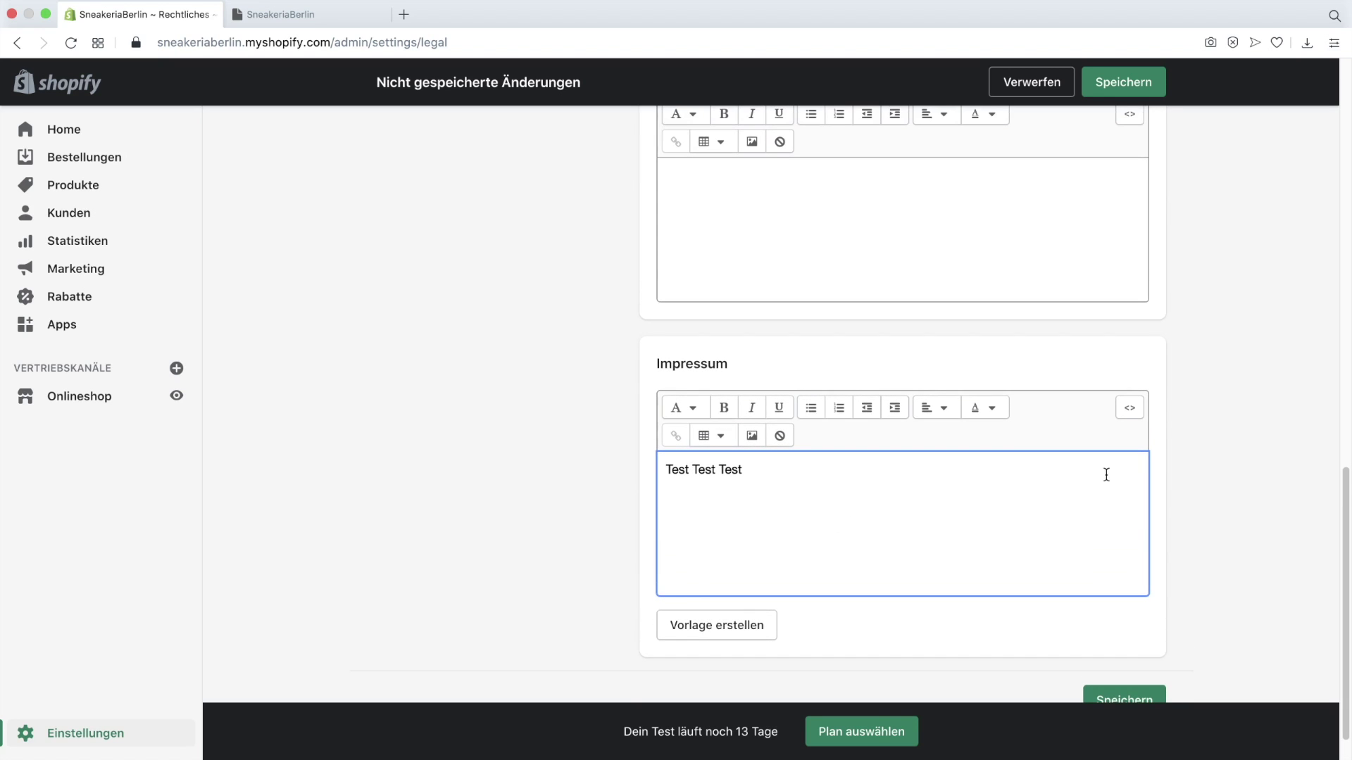
pyautogui.click(1123, 82)
# Step: Open the Fußzeilenmenü for editing from the online shop's navigation settings
pyautogui.click(94, 393)
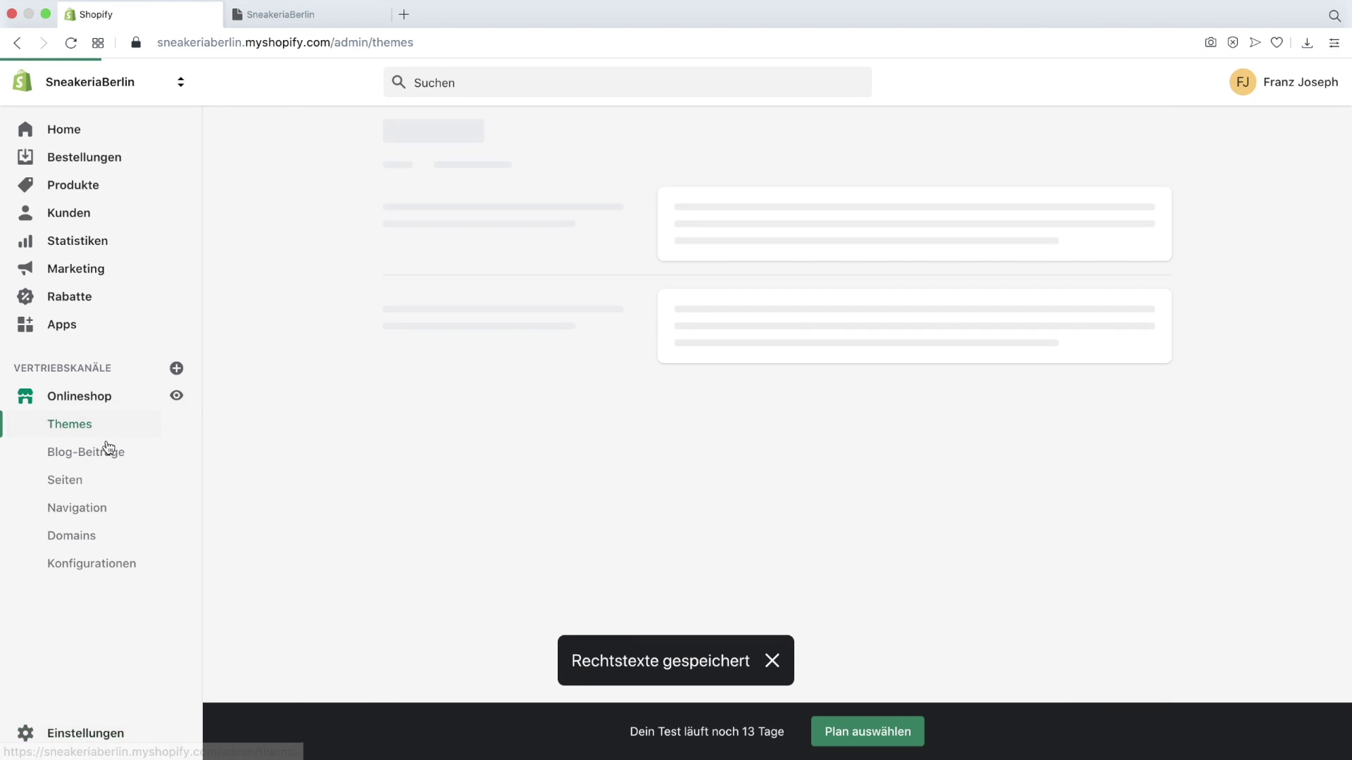
pyautogui.click(90, 510)
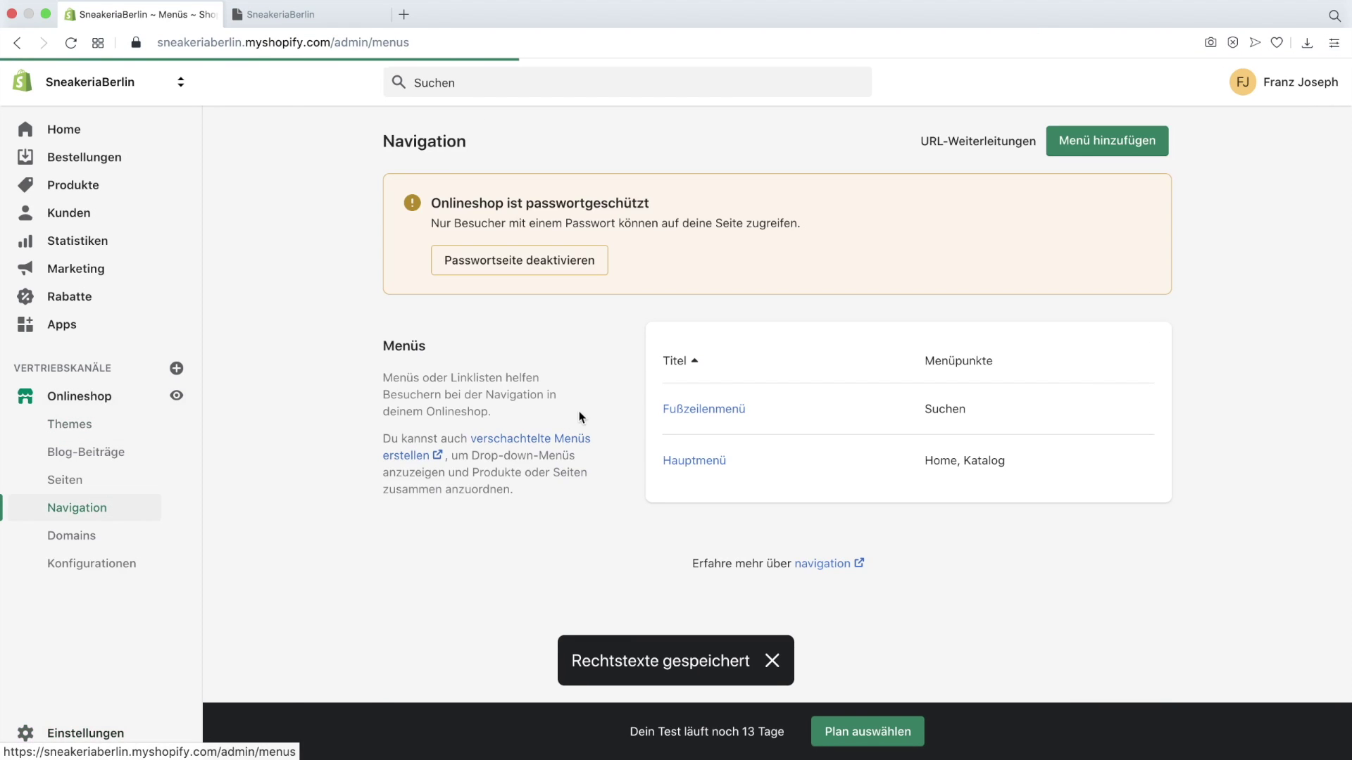
pyautogui.click(711, 412)
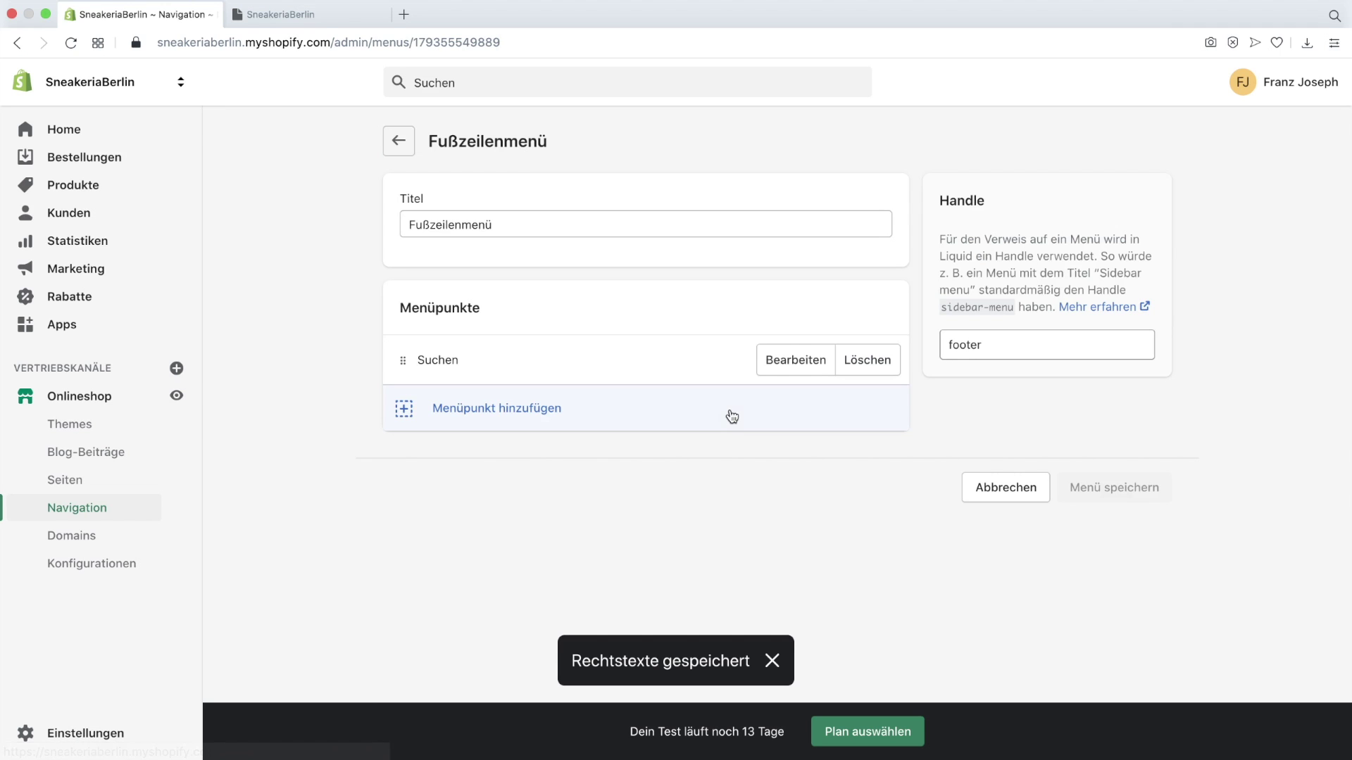
# Step: Add a menu item named "Impressum" to the footer menu, linked to the "Legal Notice" under Rechtstexte, and save the menu
pyautogui.click(528, 411)
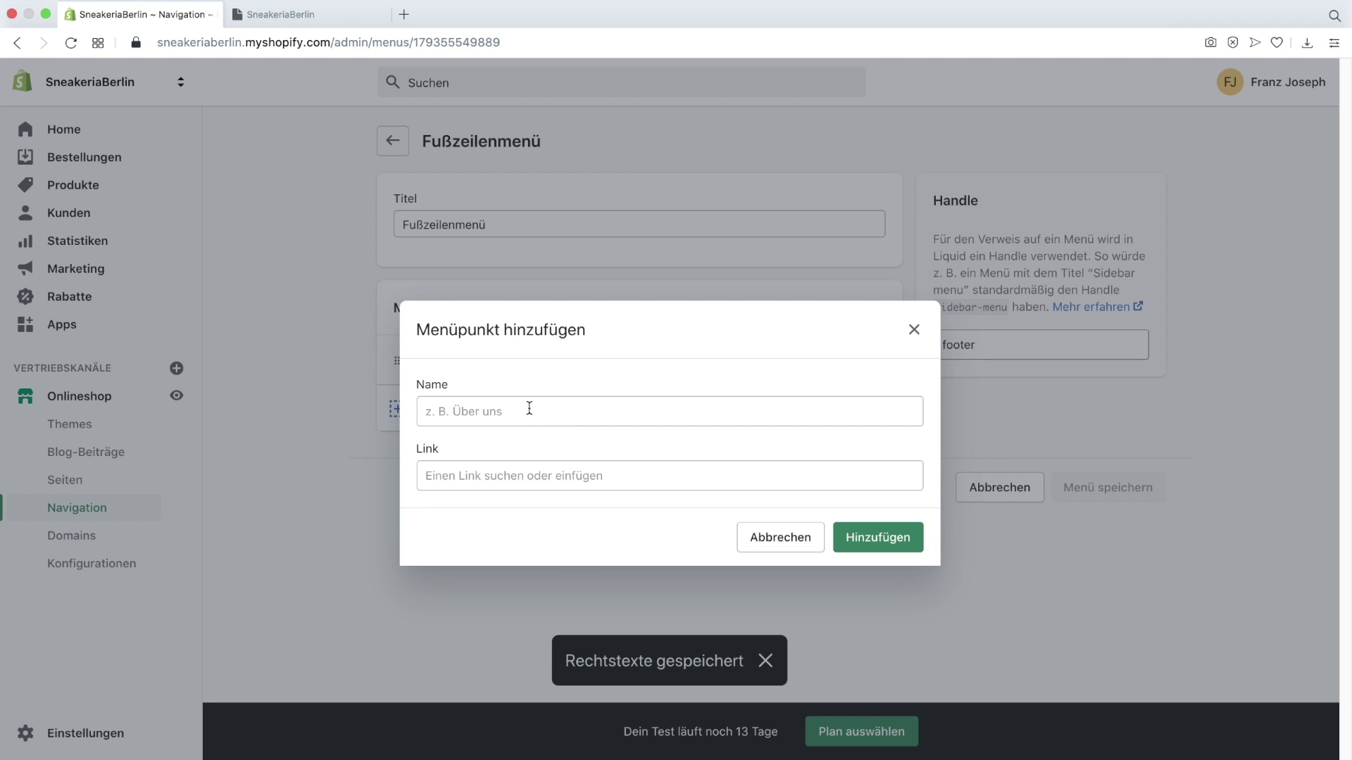
pyautogui.click(530, 408)
pyautogui.press('Down')
pyautogui.press('Return')
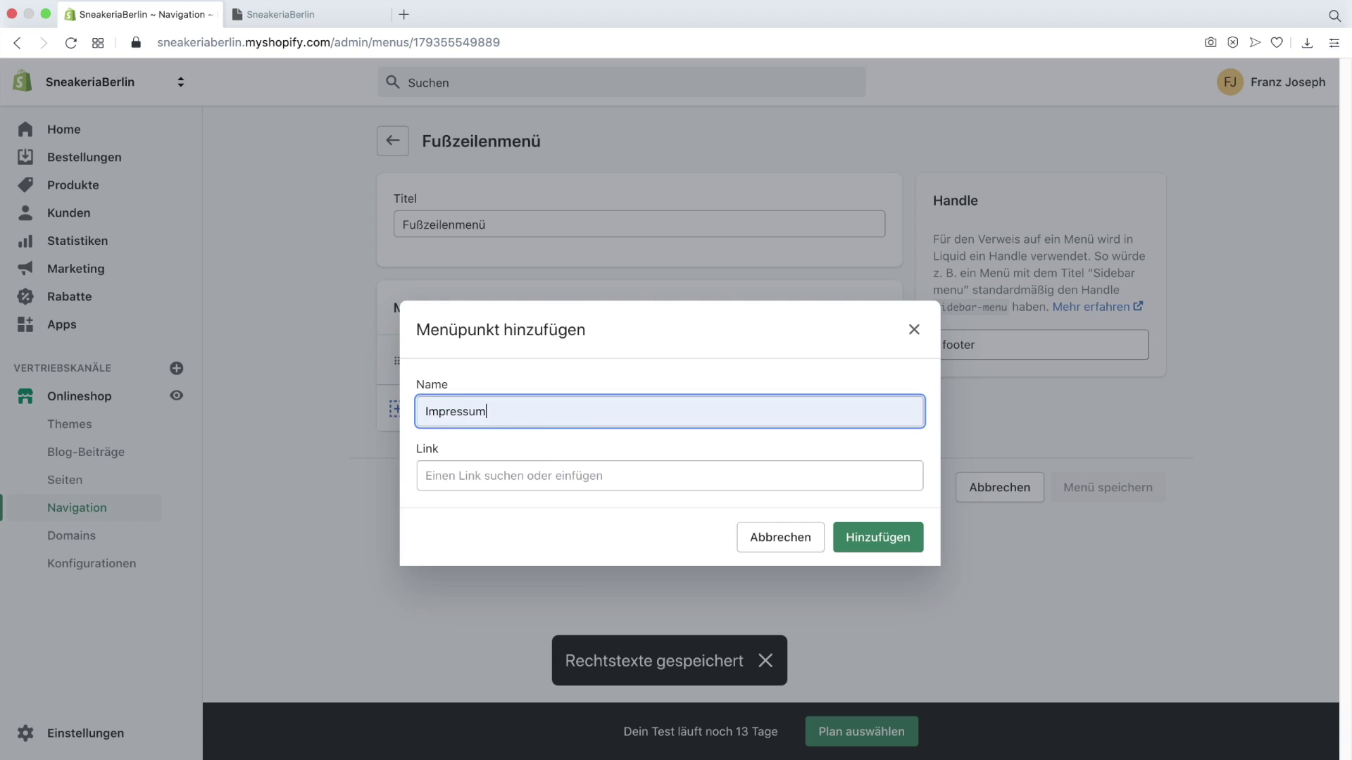
pyautogui.click(535, 464)
pyautogui.scroll(-1, 537, 420)
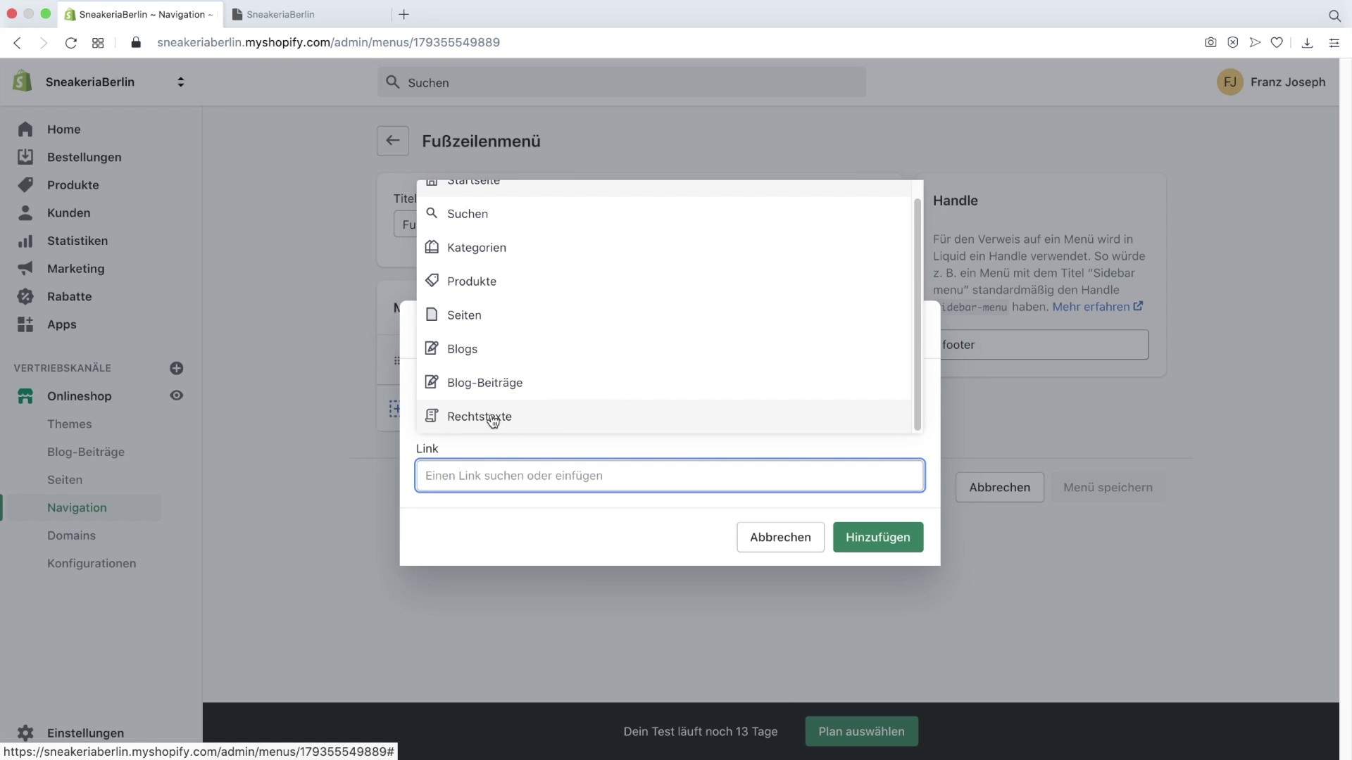
pyautogui.click(491, 417)
pyautogui.click(471, 420)
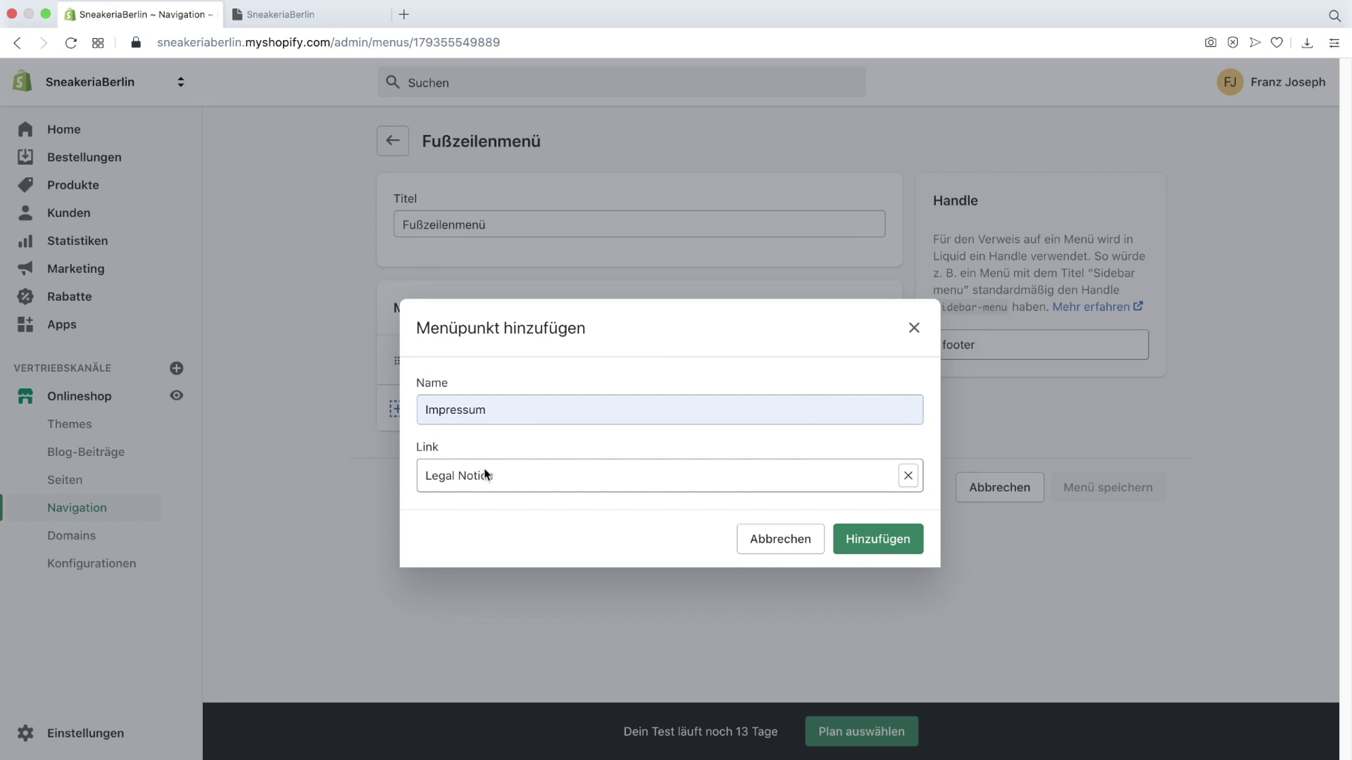
pyautogui.click(888, 545)
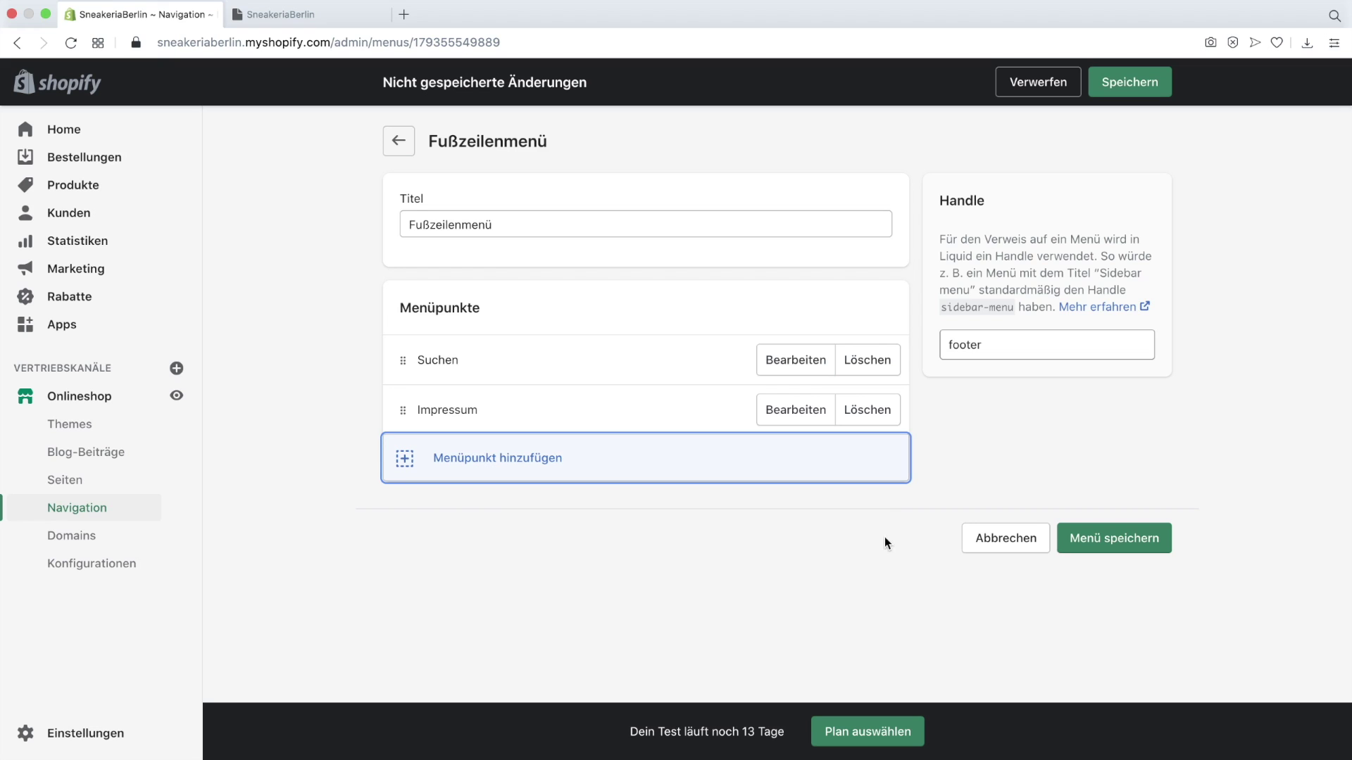
pyautogui.click(1135, 85)
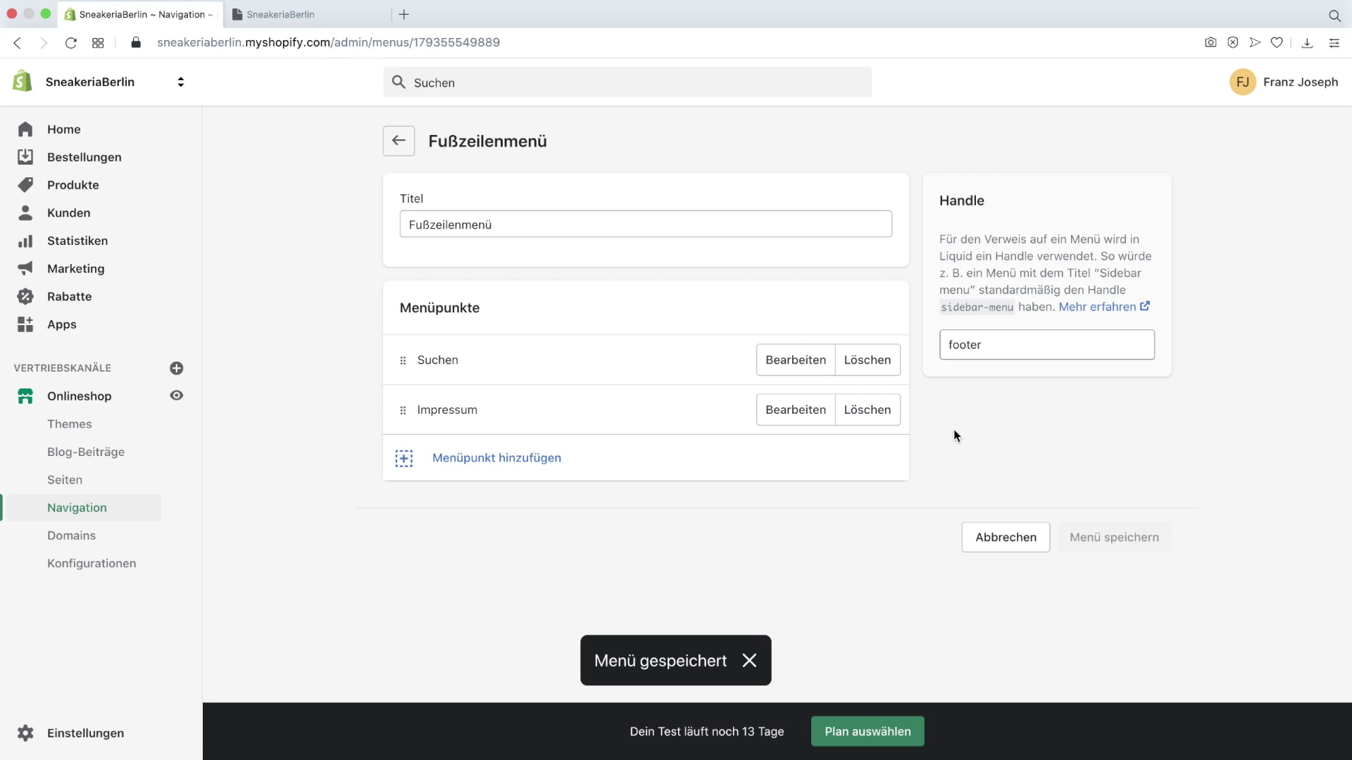
# Step: Check the Impressum page through the storefront's footer link and return to the setup guide on the admin Home page
pyautogui.hotkey('ctrl', 'Tab')
pyautogui.click(309, 553)
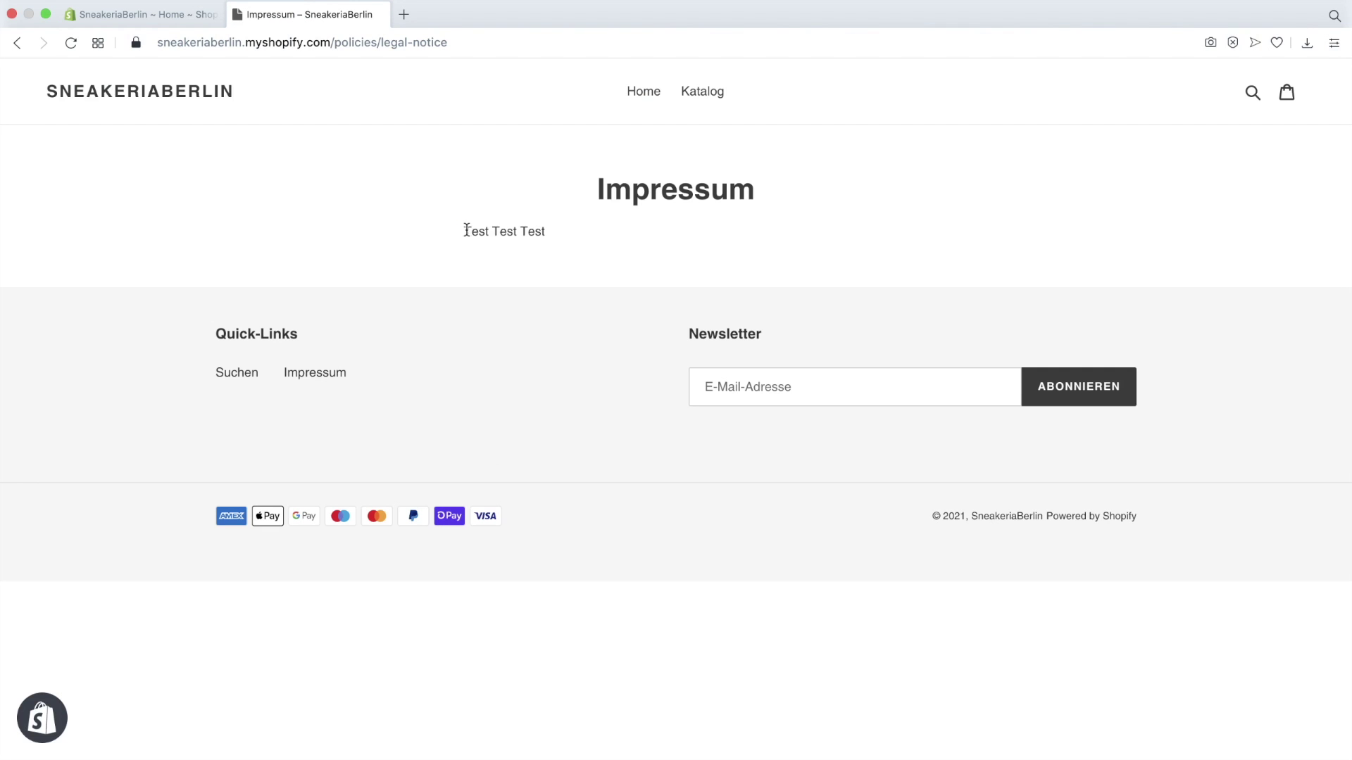
pyautogui.hotkey('ctrl', 'Tab')
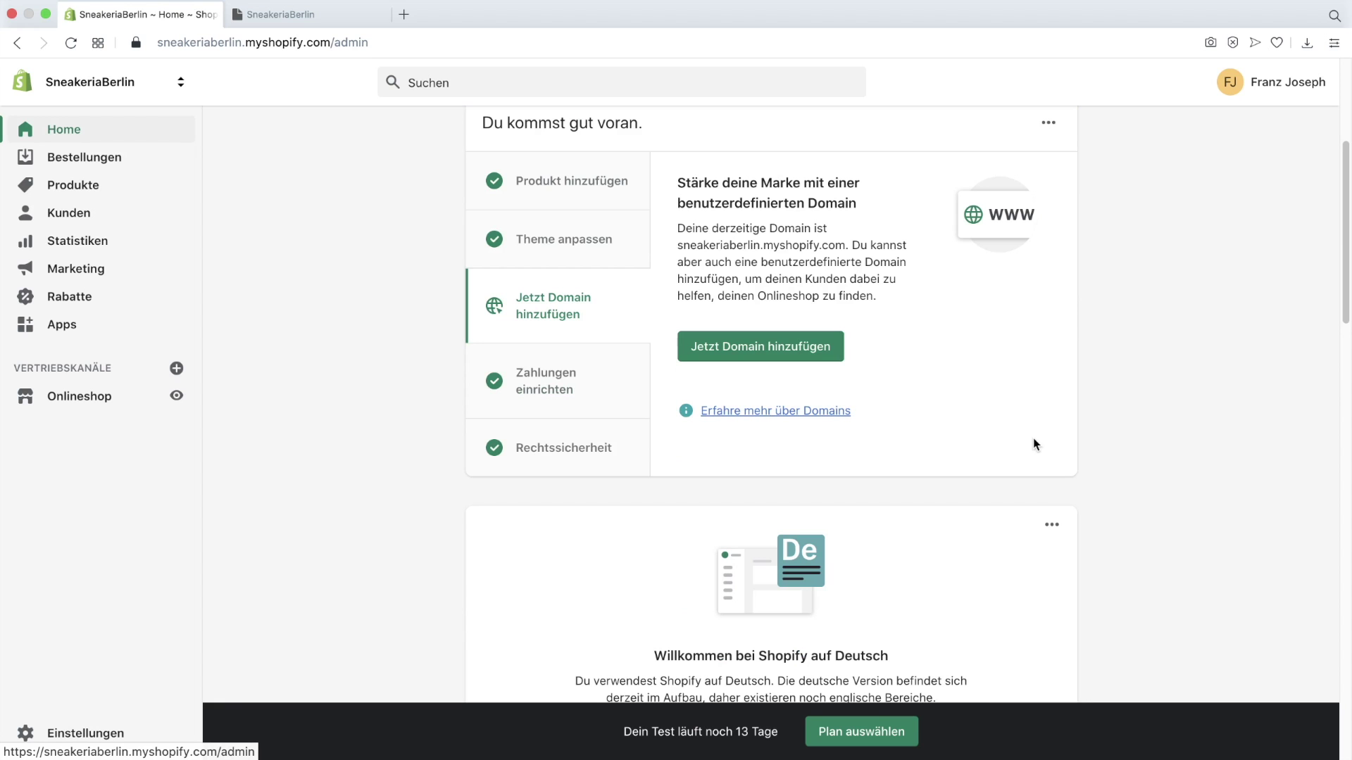
pyautogui.scroll(1, 916, 410)
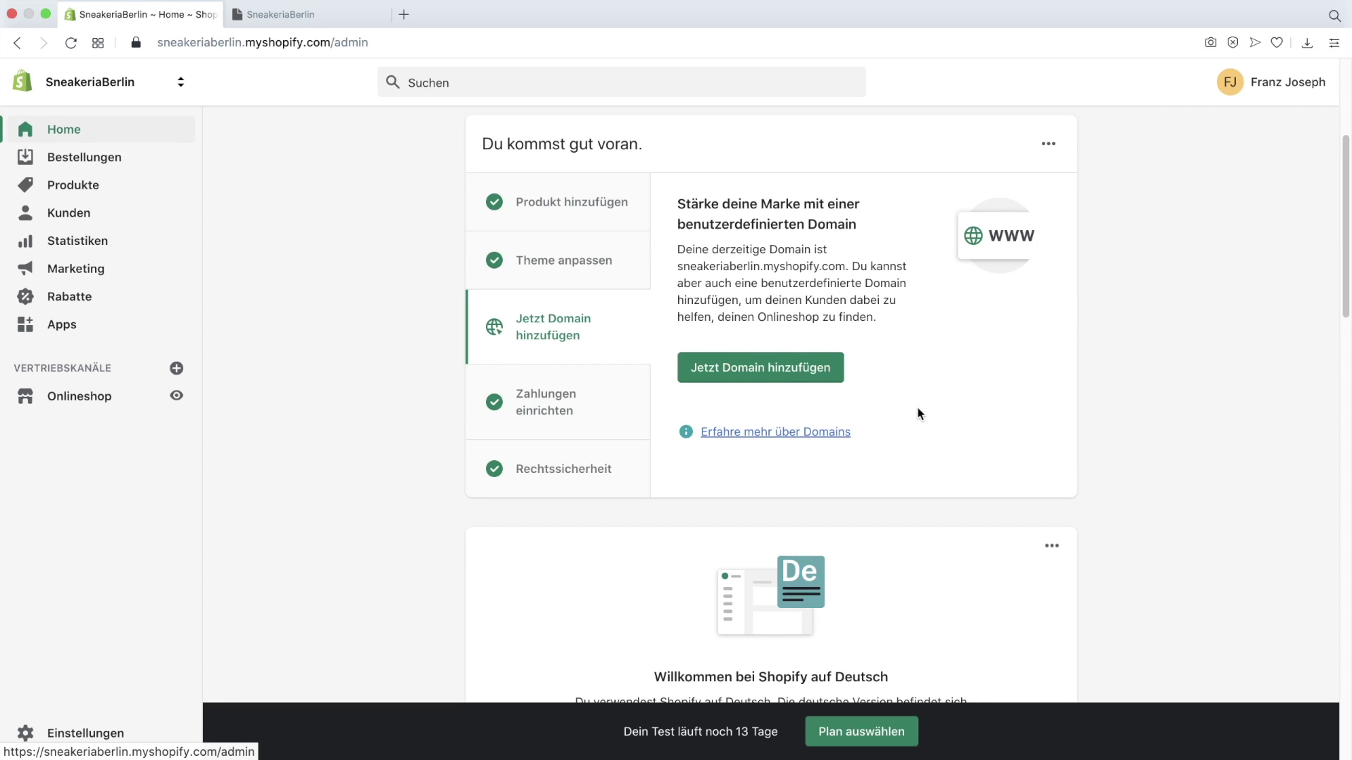